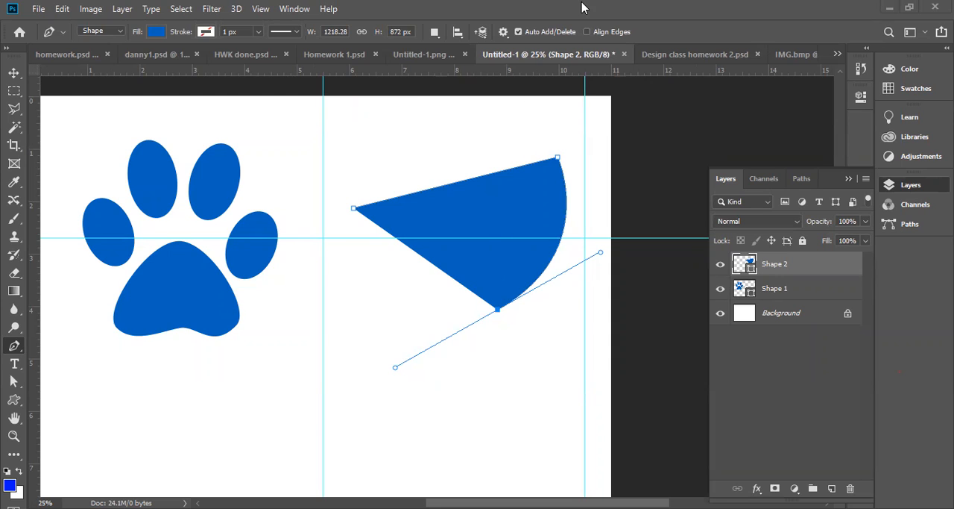
Try to extend the sloping straight segment beside the paw with curved Pen tool segments around its lower and outer edges
click(499, 312)
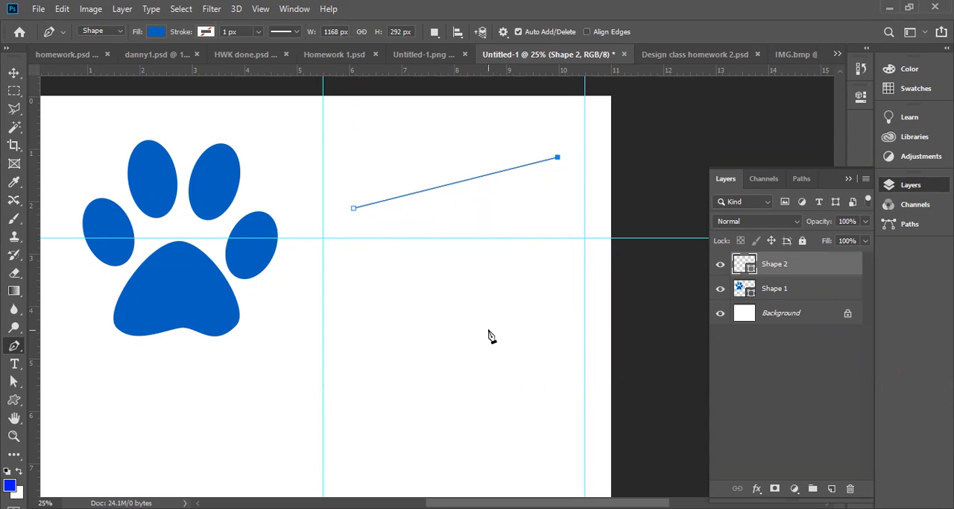
drag(488, 330, 369, 388)
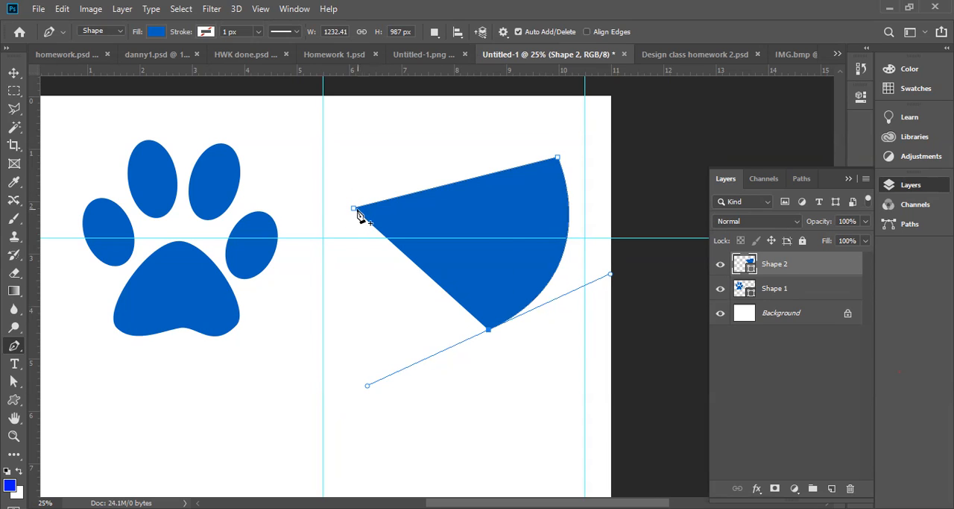
drag(335, 247, 371, 347)
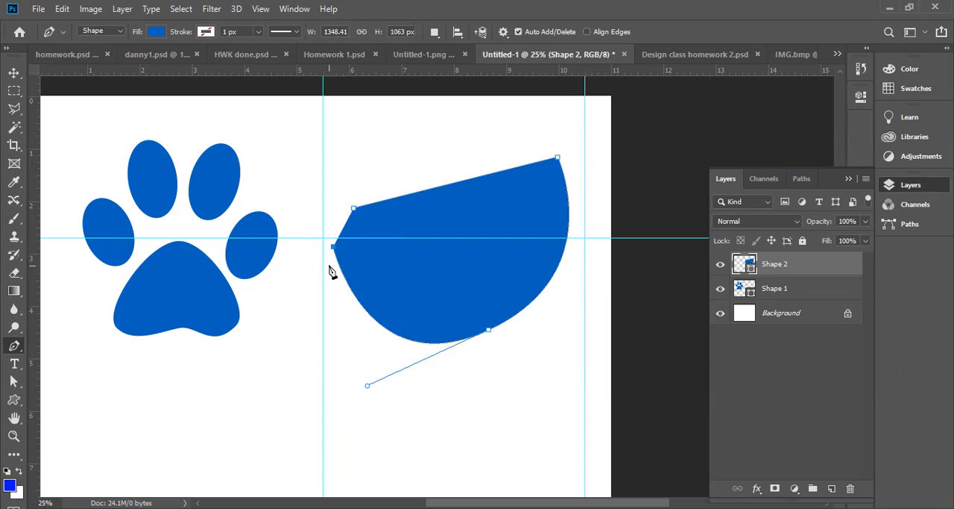
key(ctrl+z)
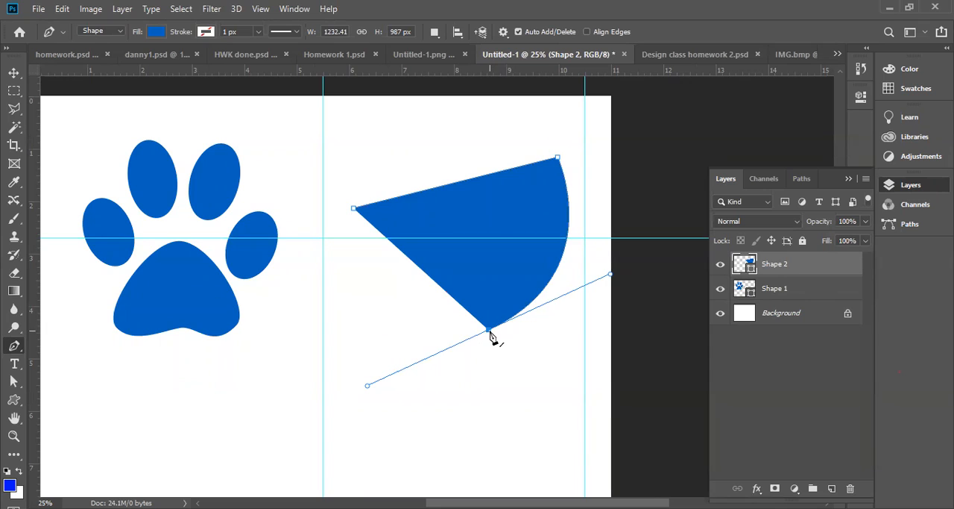
click(360, 240)
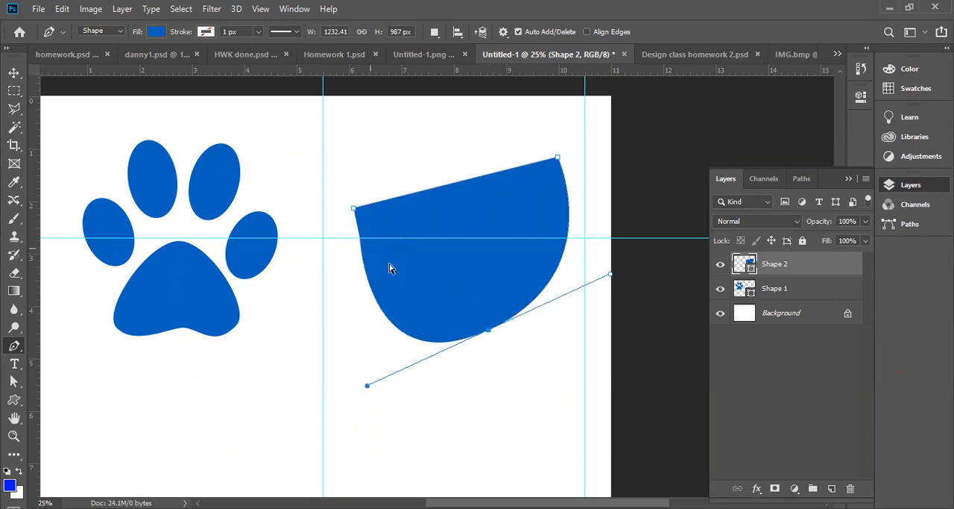
key(ctrl+z)
click(487, 332)
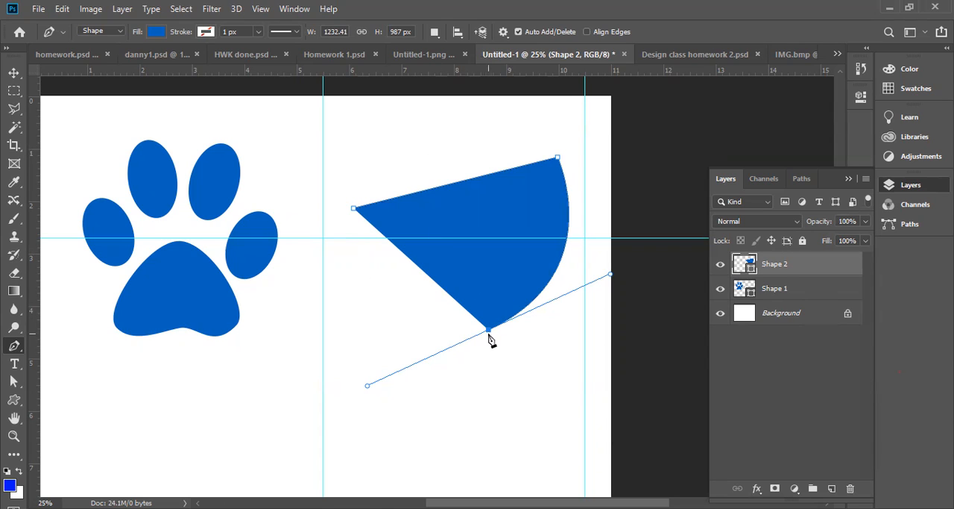
Adjust the lower anchor's two direction handles independently with Direct Selection and close the path at its starting point
click(14, 381)
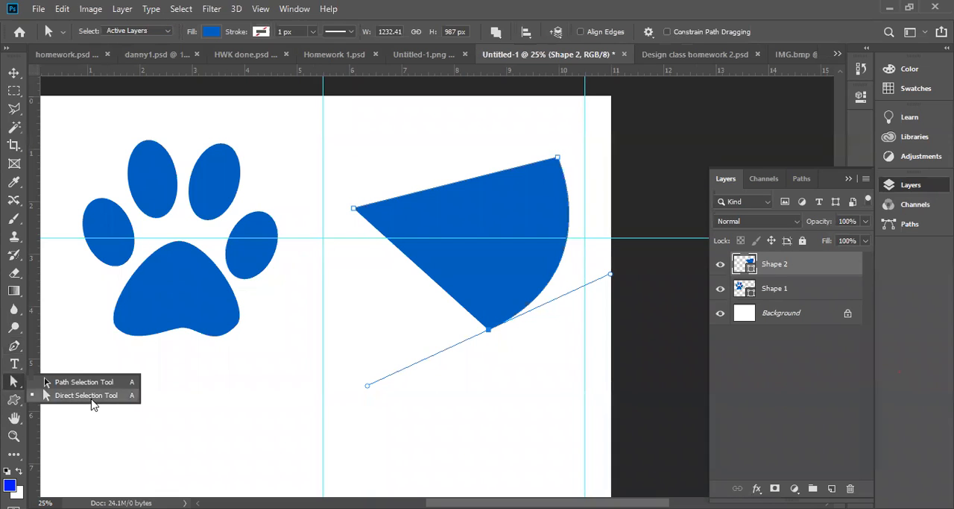
click(366, 390)
drag(368, 404, 413, 381)
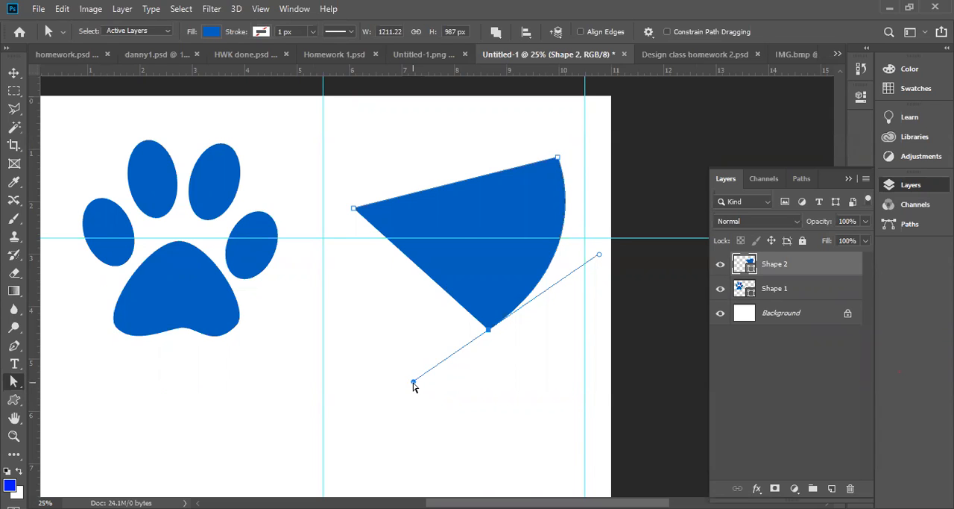
drag(413, 382, 388, 311)
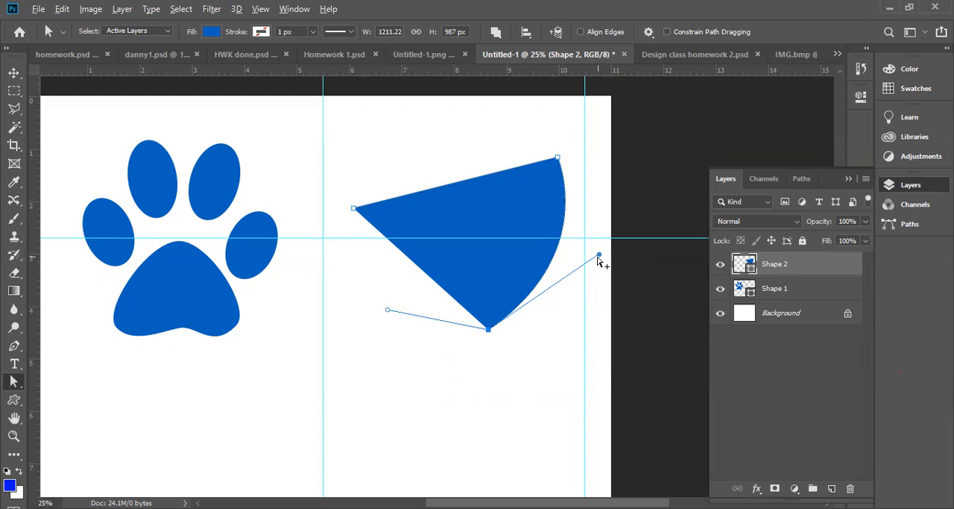
drag(599, 256, 548, 248)
drag(452, 238, 386, 322)
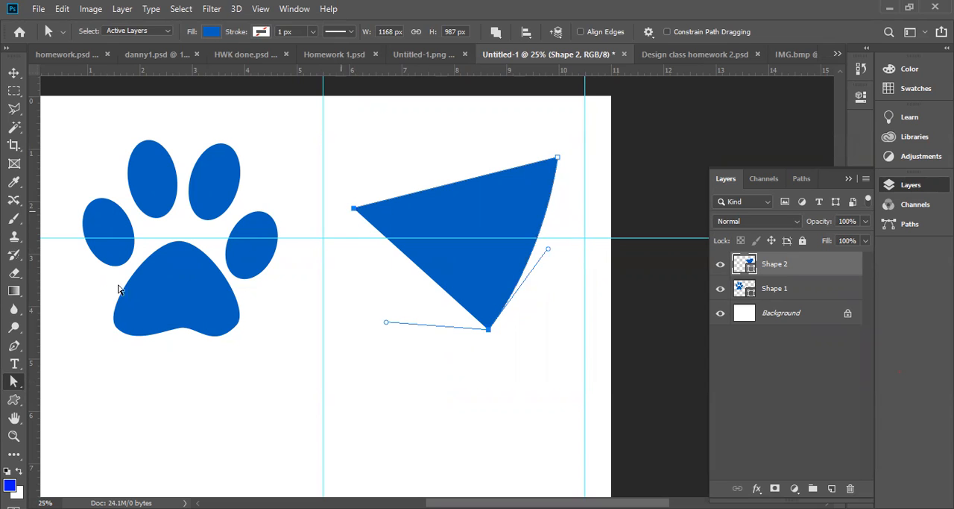
click(15, 347)
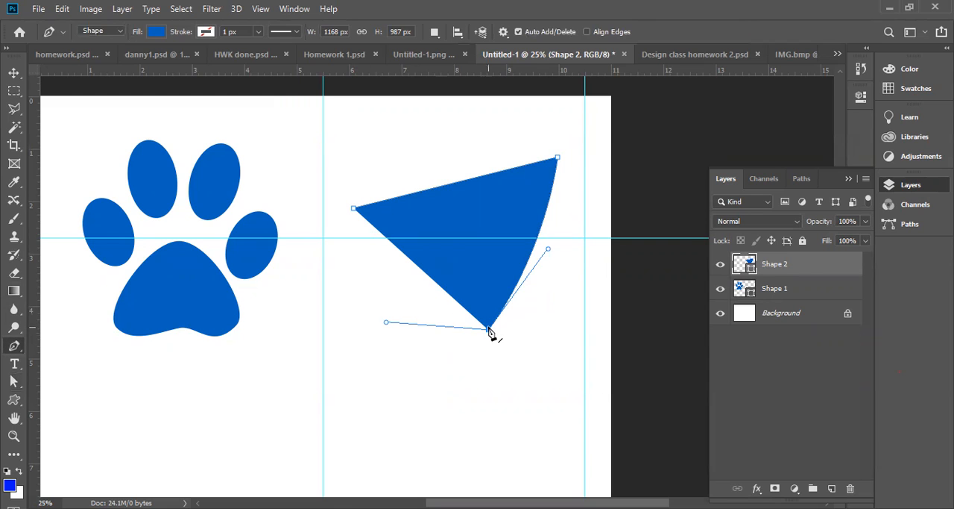
click(354, 210)
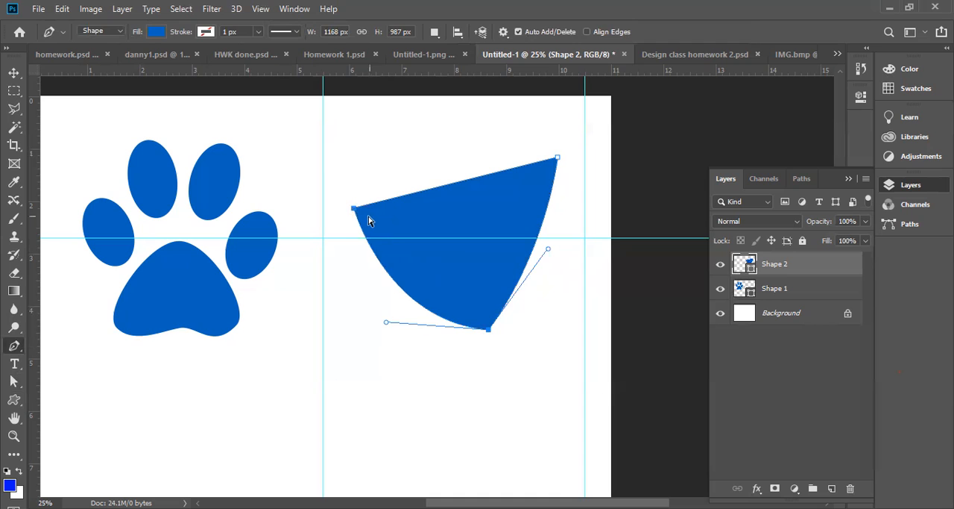
Undo all edits of the trial shape beside the paw until it is removed
key(ctrl+z)
key(ctrl+z)
key(ctrl+z)
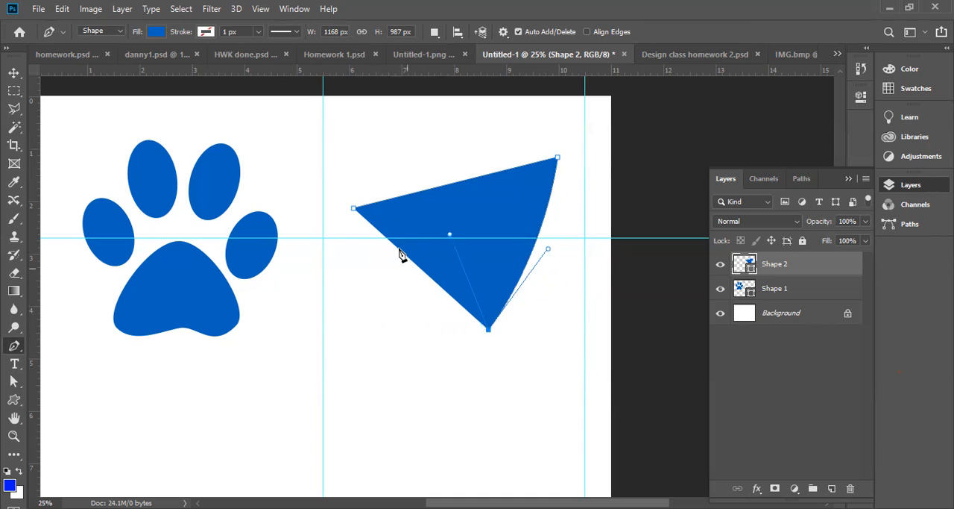
key(ctrl+z)
key(ctrl+z)
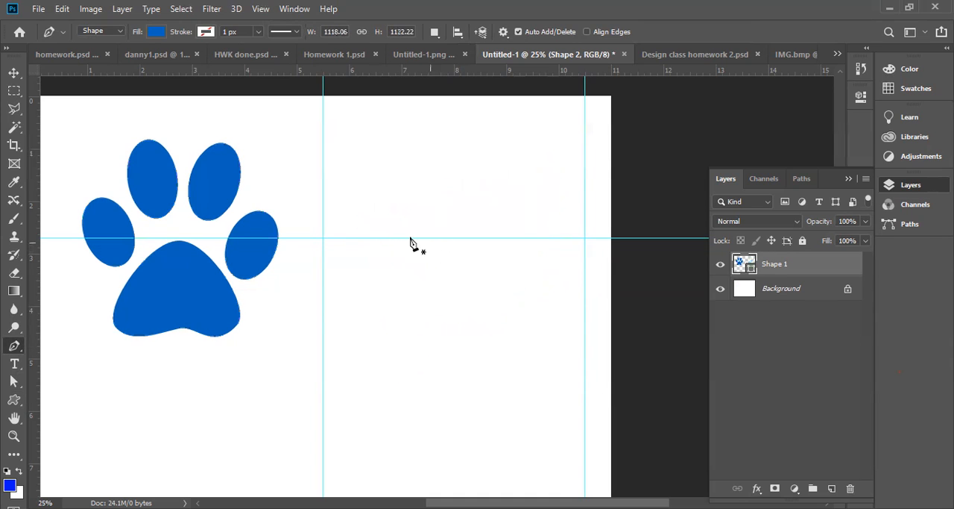
Draw a new pen shape beside the paw with a nearly horizontal top line, a curved side and an angled outgoing handle at the lower anchor
click(347, 192)
click(560, 184)
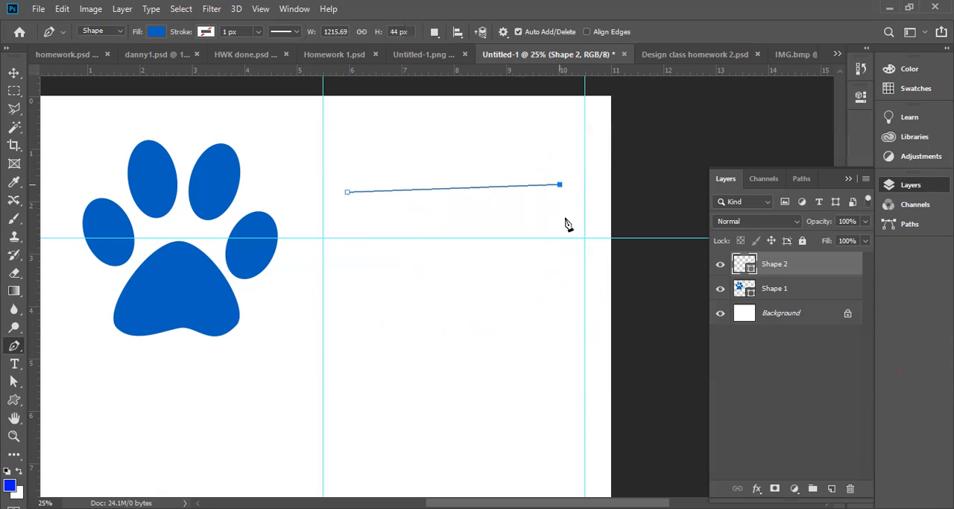
click(463, 347)
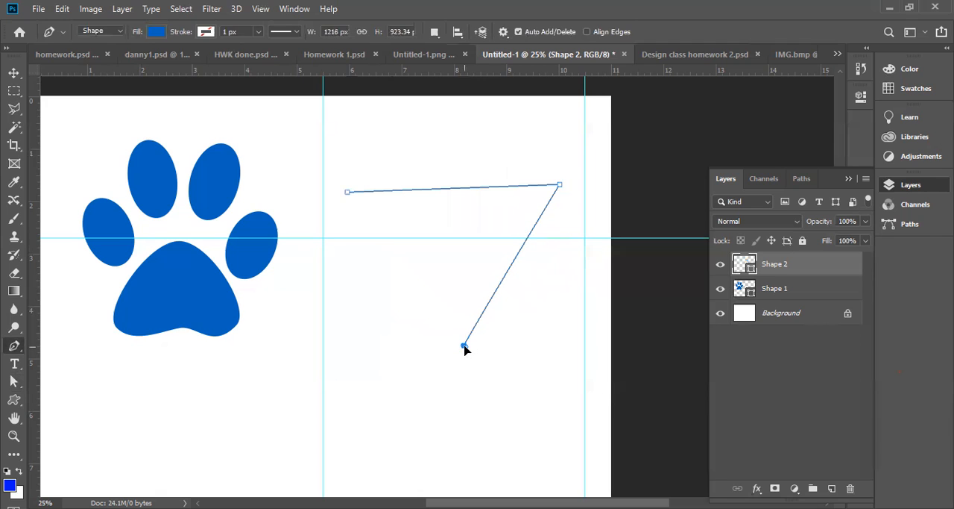
drag(395, 386, 377, 317)
mouse_move(400, 349)
mouse_down()
mouse_move(434, 348)
mouse_move(433, 332)
mouse_move(408, 333)
mouse_up()
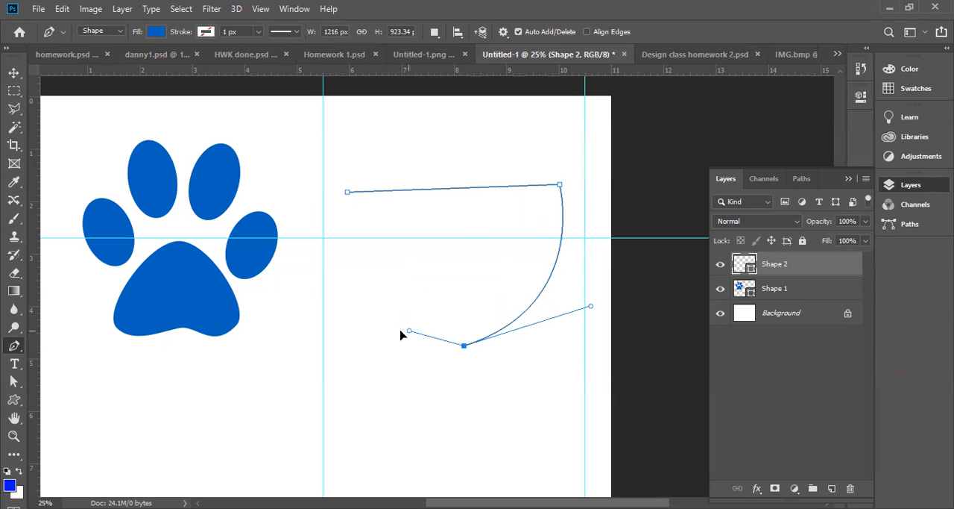
Convert the shape's lower anchor to a corner with the Convert Point tool and pull out new, nearly horizontal direction handles
click(13, 347)
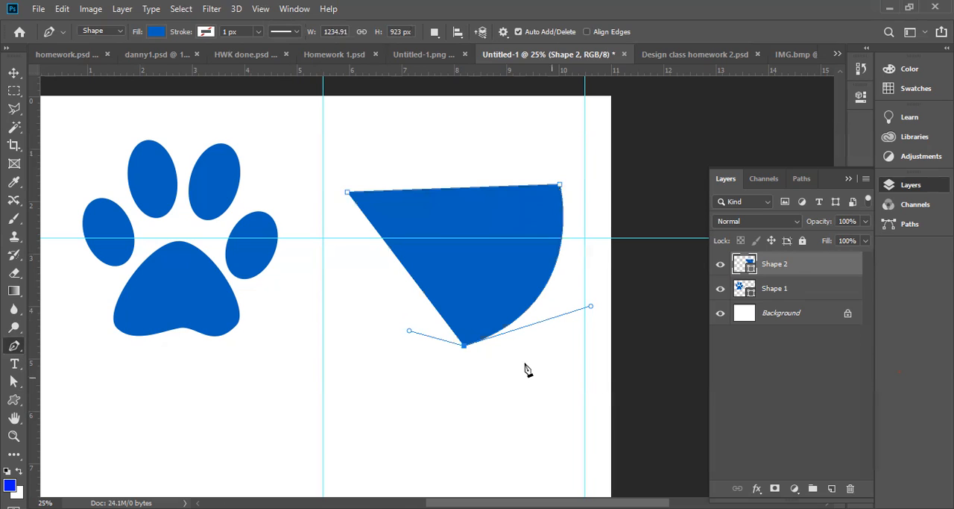
click(19, 351)
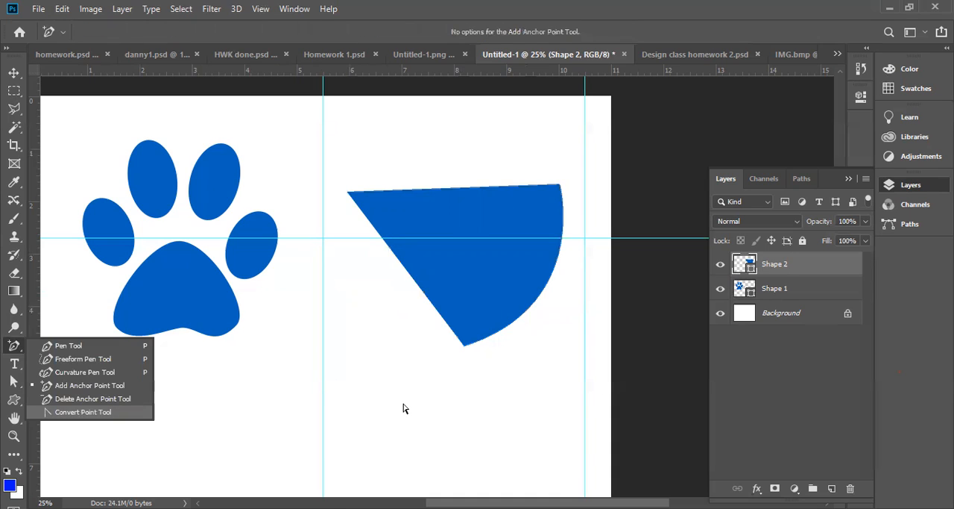
click(462, 347)
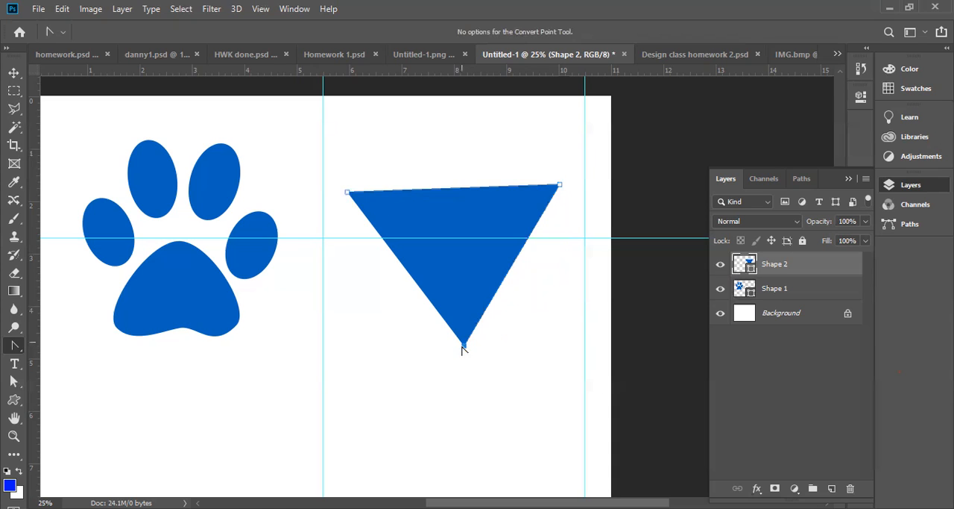
drag(464, 345, 457, 346)
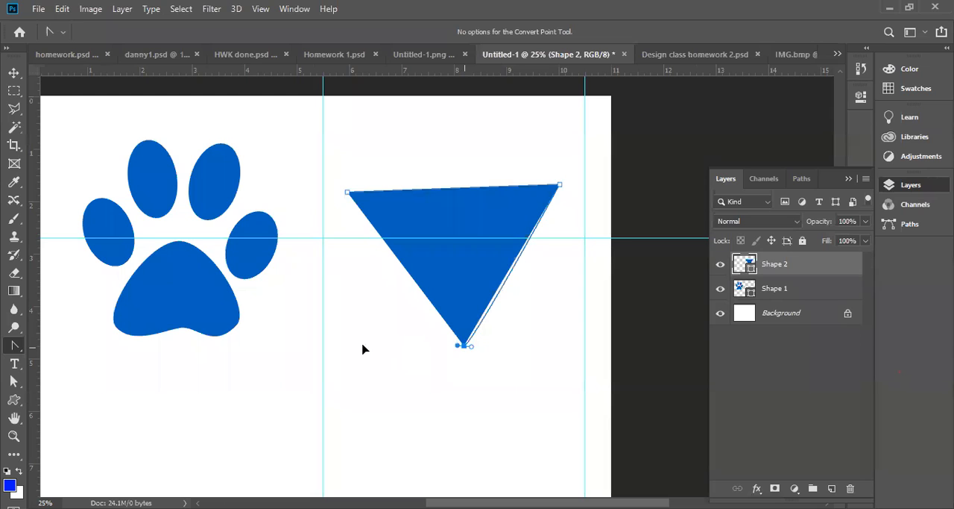
drag(364, 349, 363, 347)
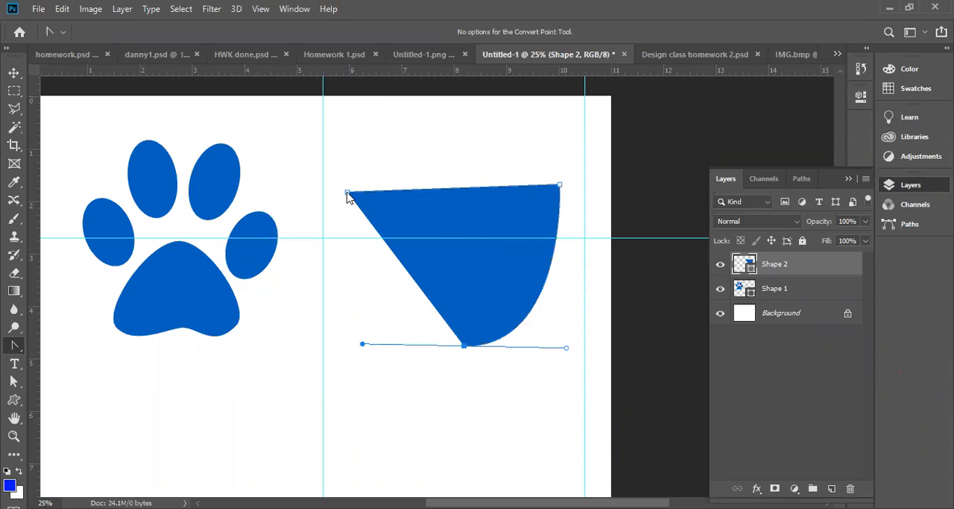
Set the new shape's fill to none and close its path between the starting anchor and the lower anchor with the Pen tool
key(p)
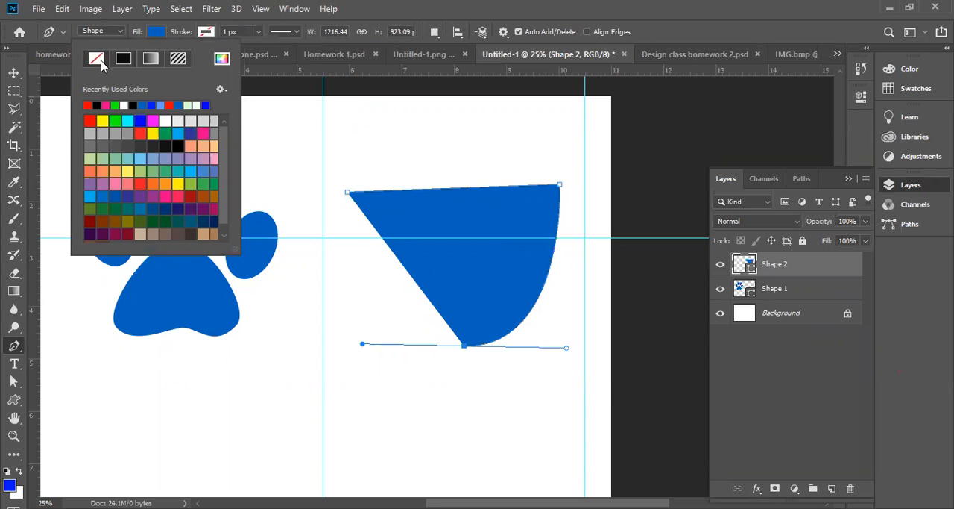
click(96, 60)
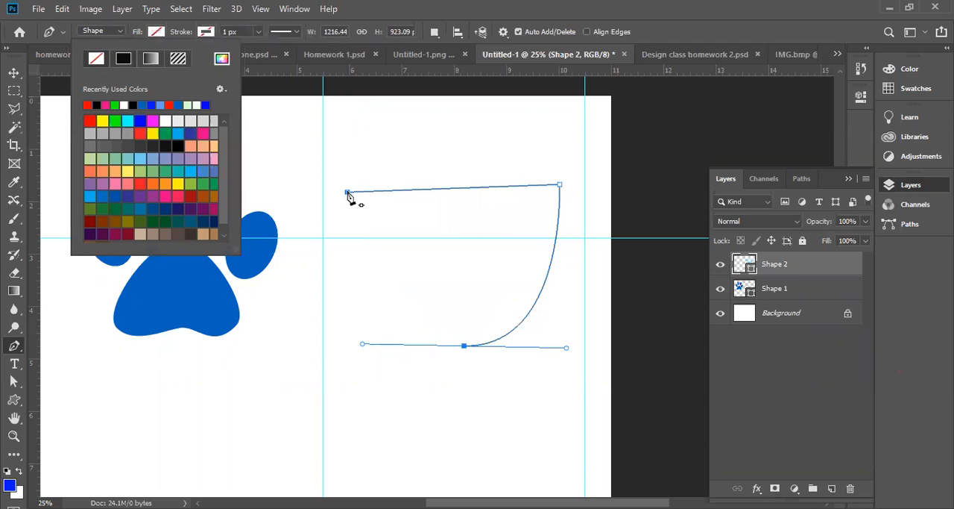
click(348, 194)
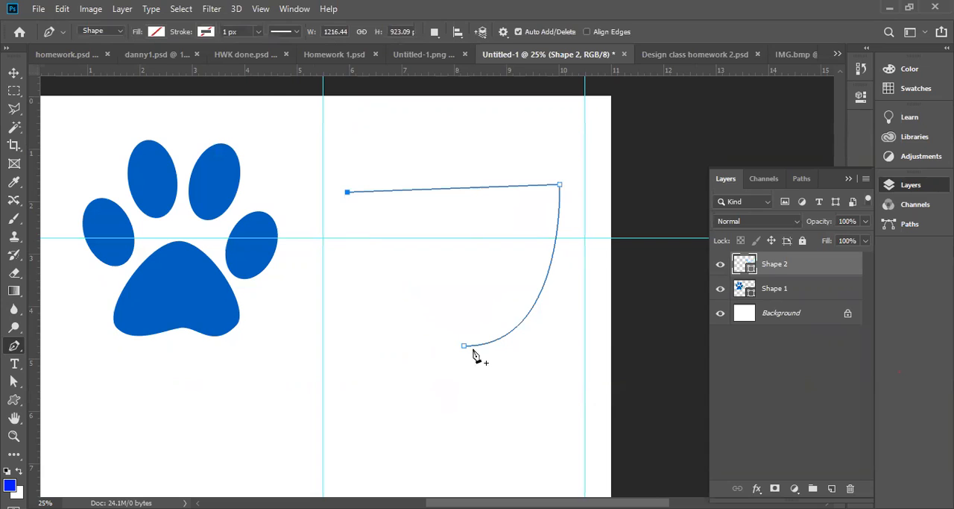
click(464, 346)
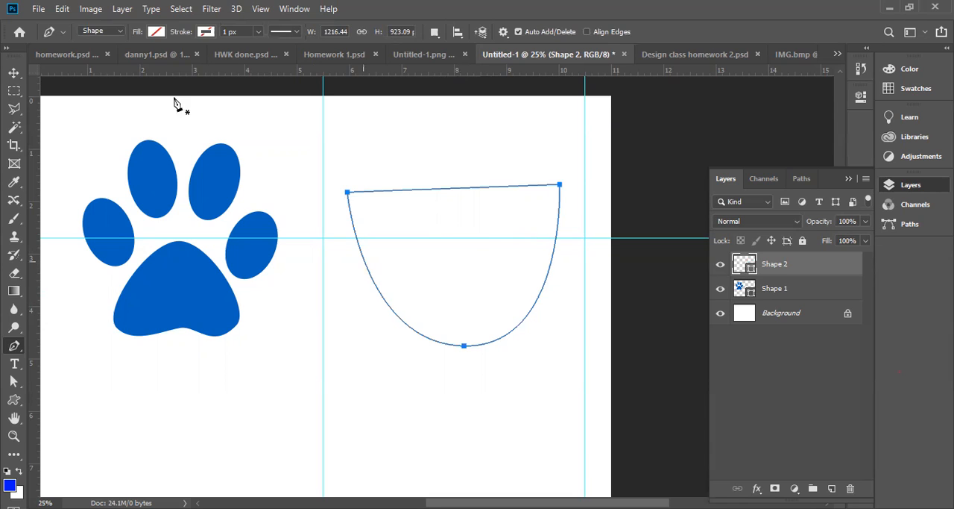
click(158, 32)
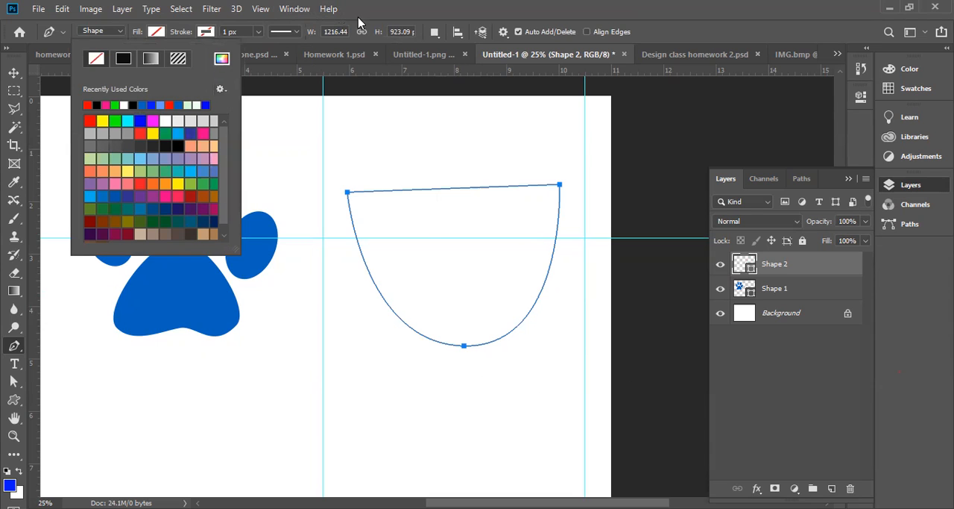
click(29, 356)
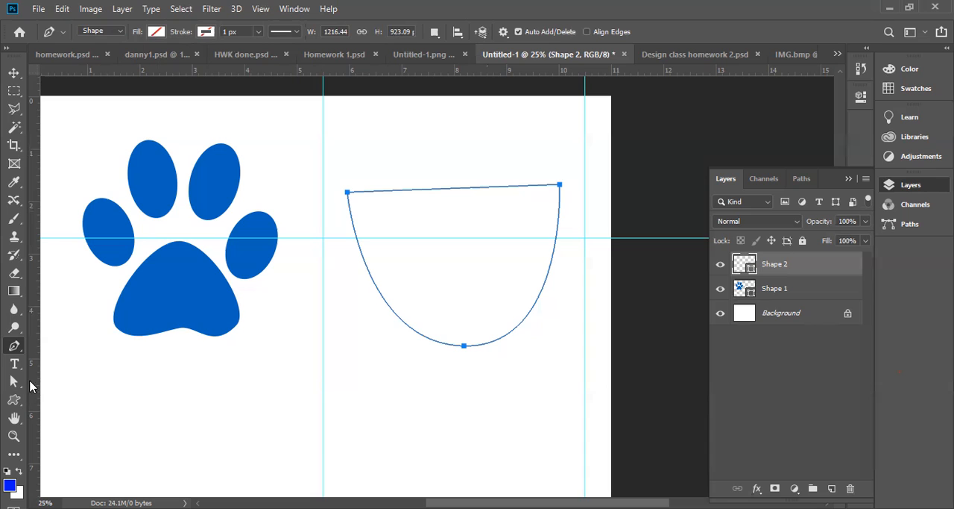
click(15, 349)
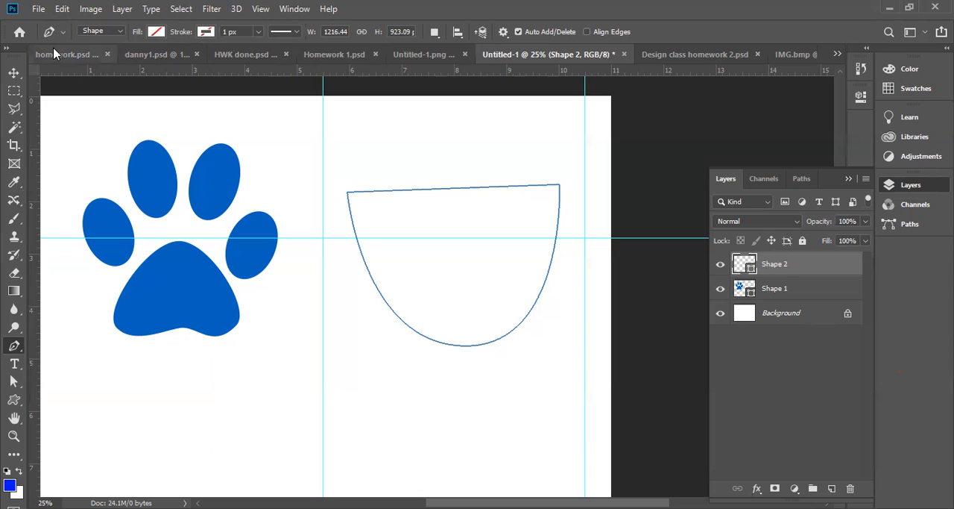
right_click(15, 348)
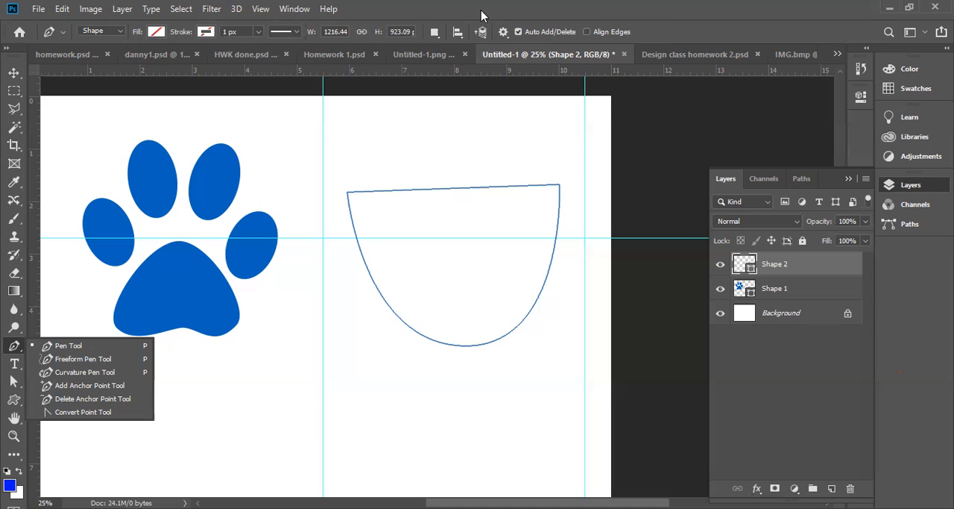
click(15, 73)
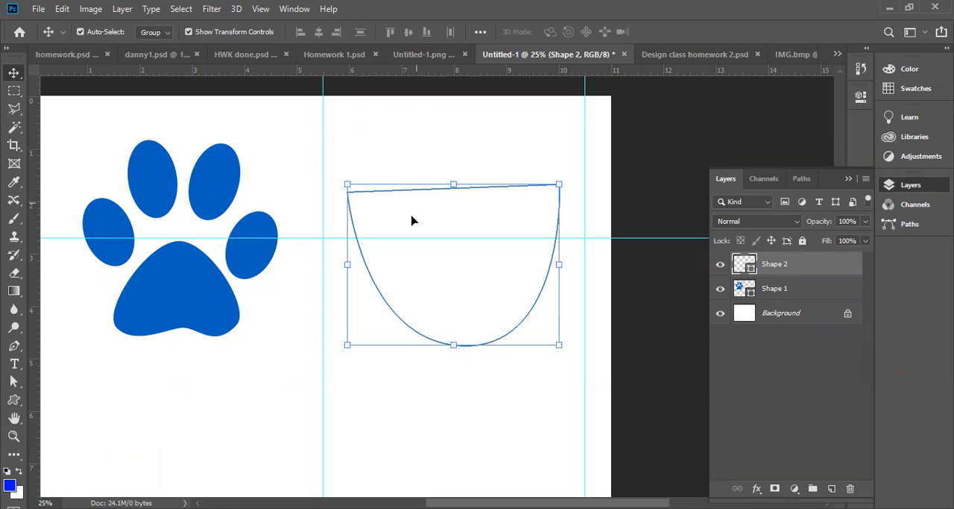
click(468, 388)
click(433, 293)
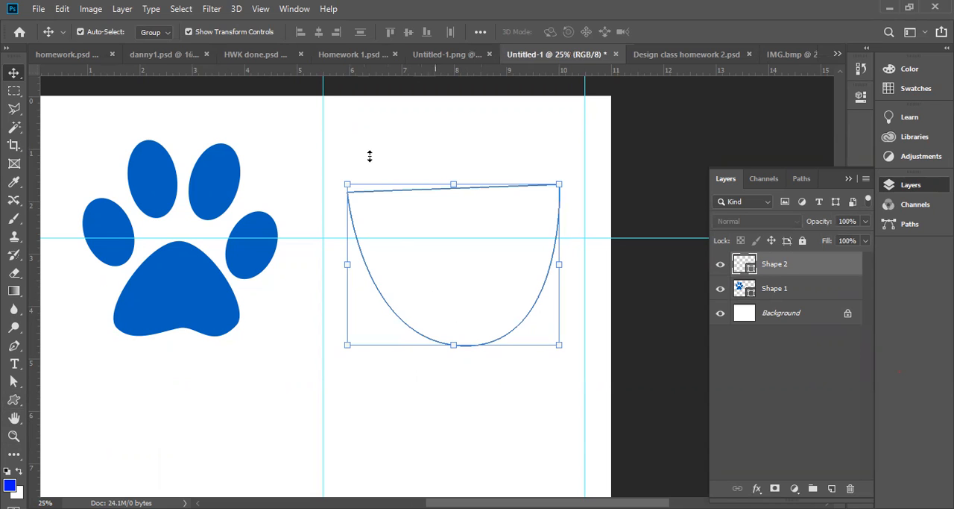
View the HWK done.psd and Homework 1.psd artwork and return to the Untitled-1 paw document
click(228, 56)
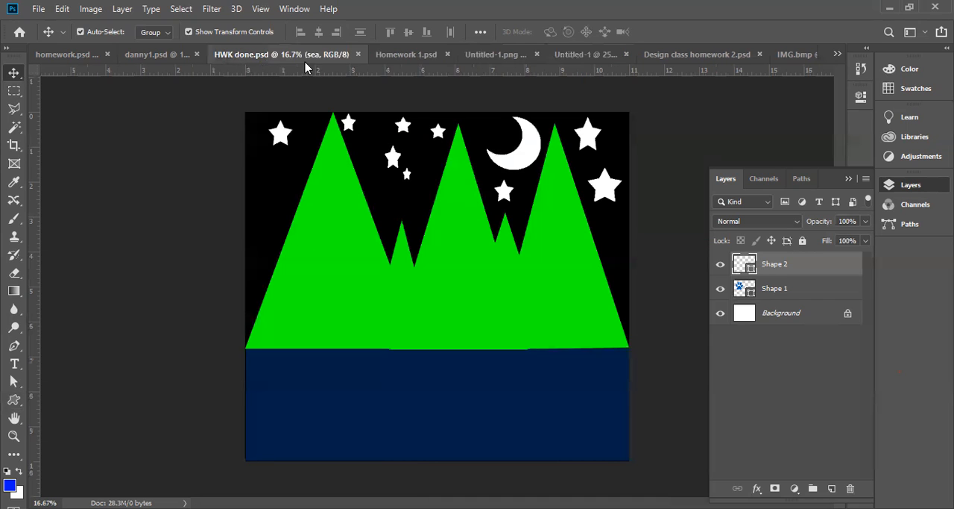
click(394, 56)
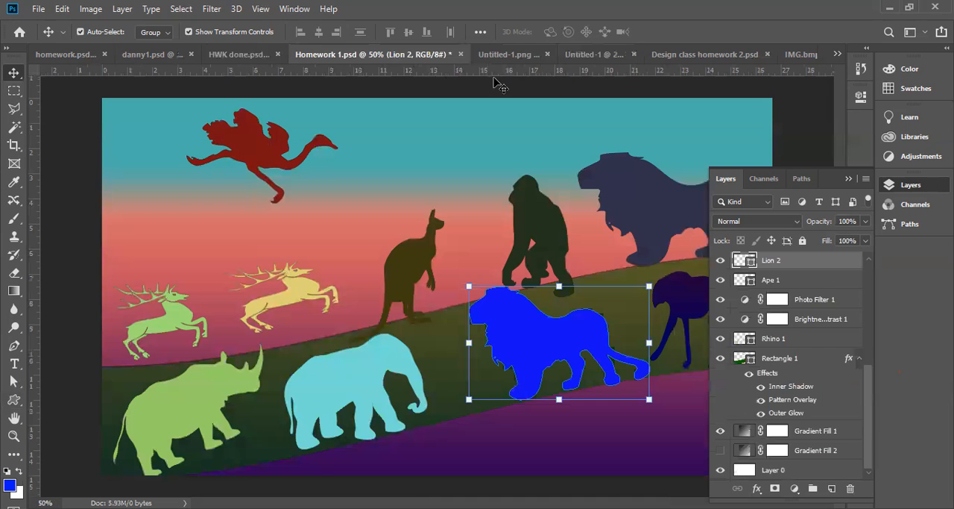
click(590, 57)
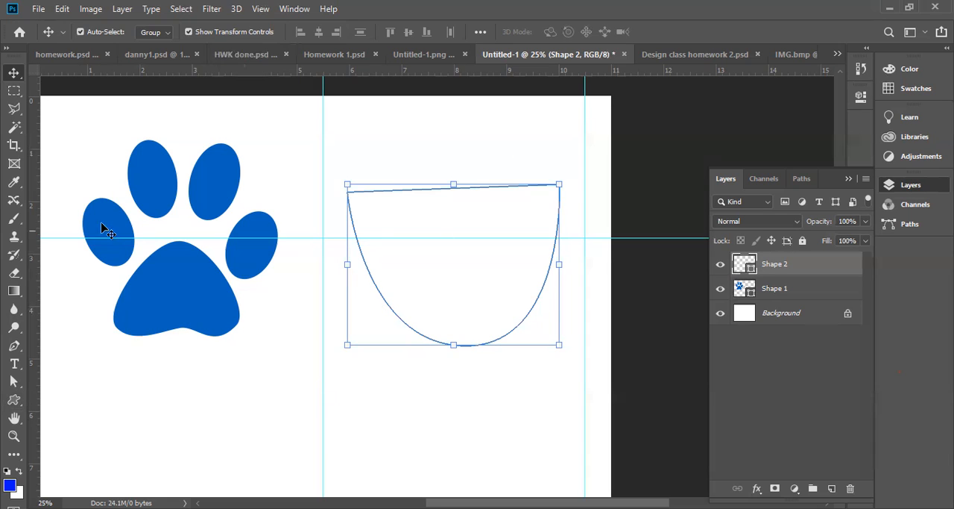
Review the variants offered in the shape, path selection and pen tool groups, ending with the Pen tool active
click(10, 402)
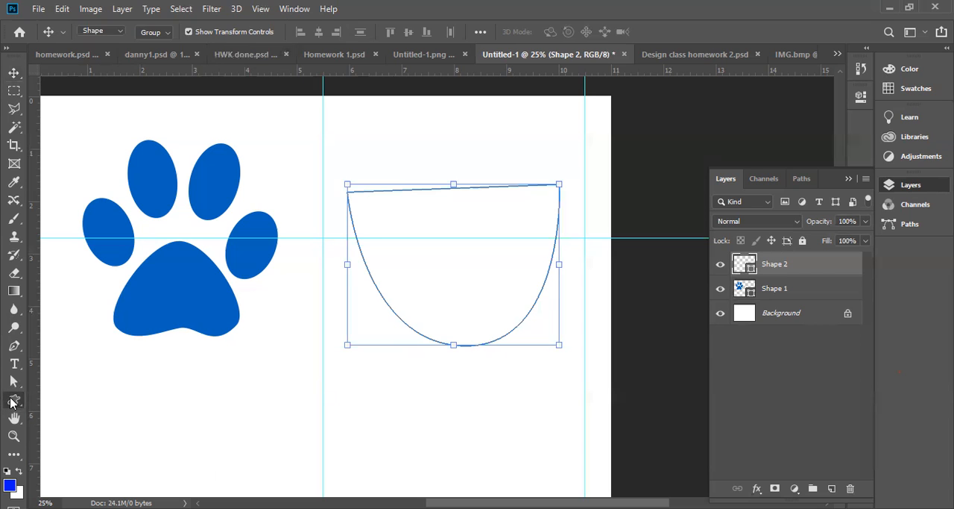
click(11, 403)
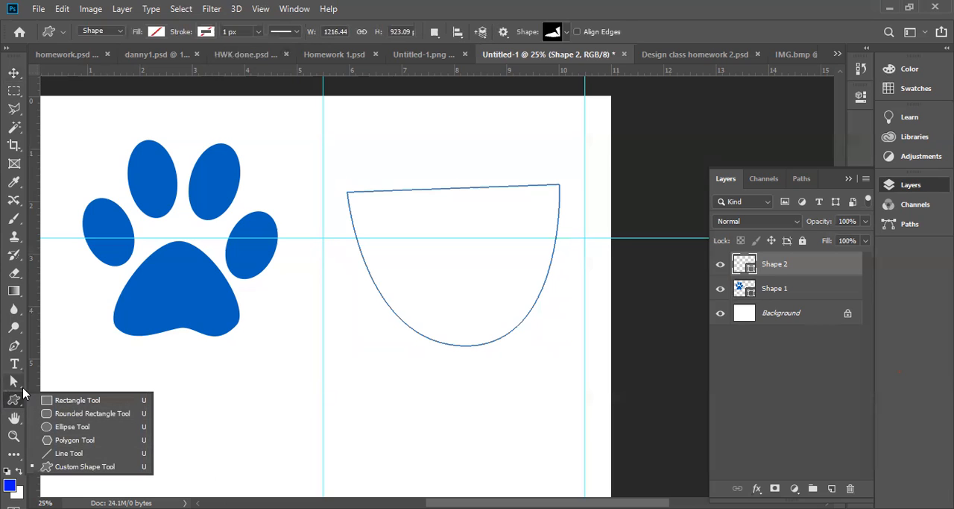
click(17, 384)
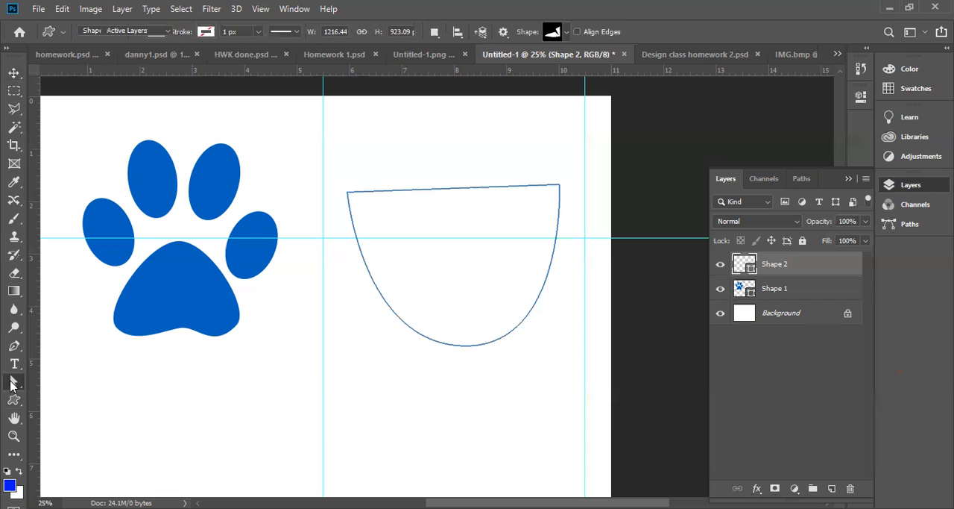
right_click(11, 384)
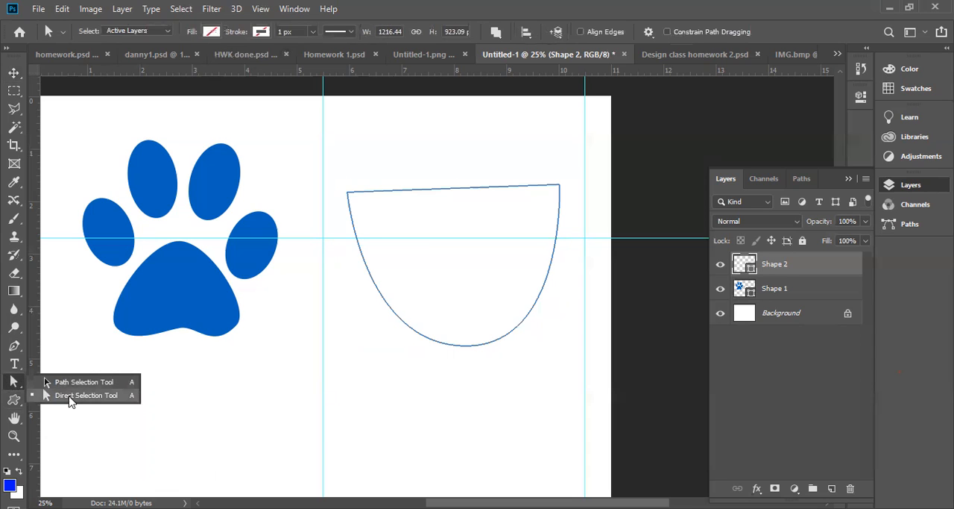
click(19, 351)
click(18, 352)
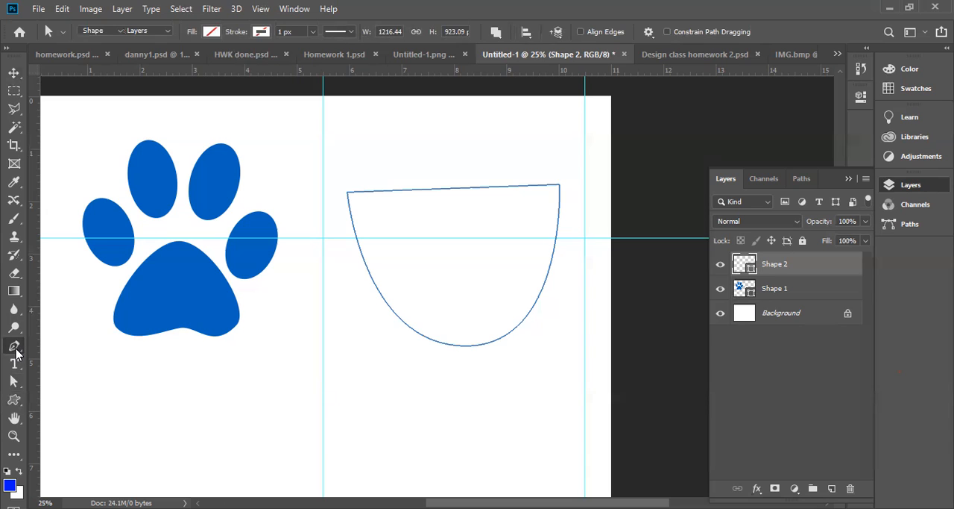
drag(18, 351, 59, 355)
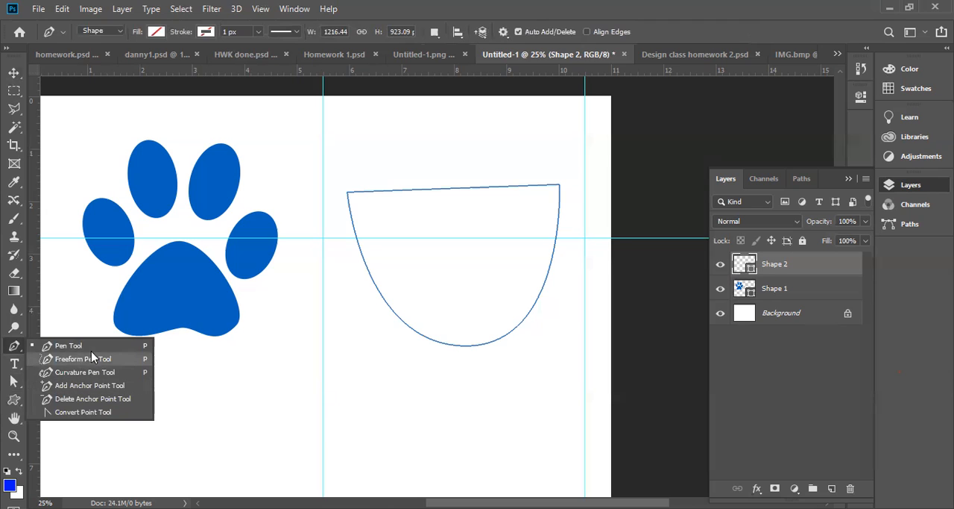
click(92, 351)
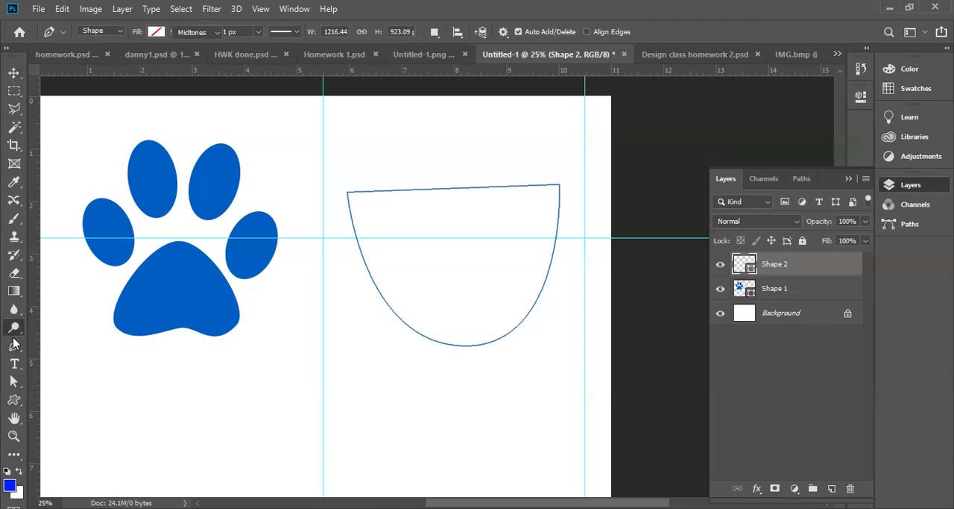
click(15, 351)
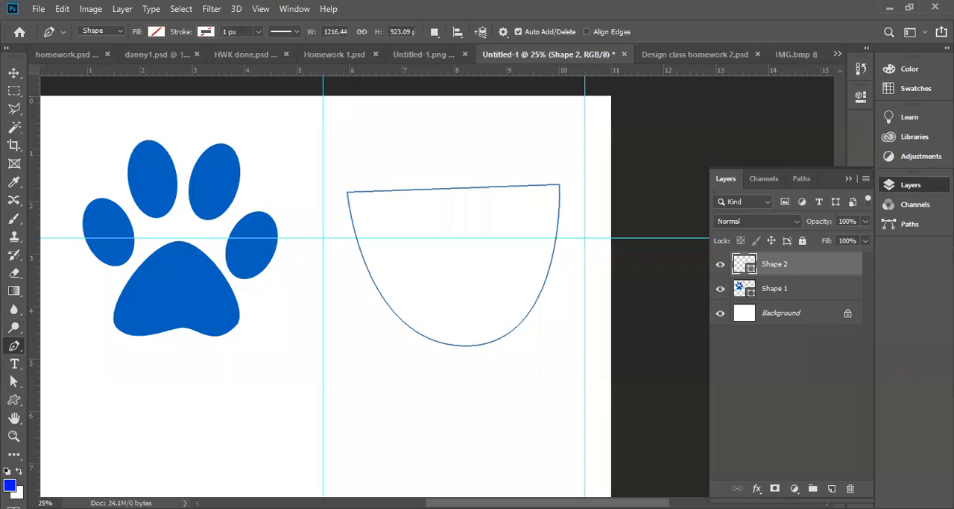
Remove the upper-left corner anchor from the bowl-shaped outline beside the paw with the Delete Anchor Point tool
right_click(16, 348)
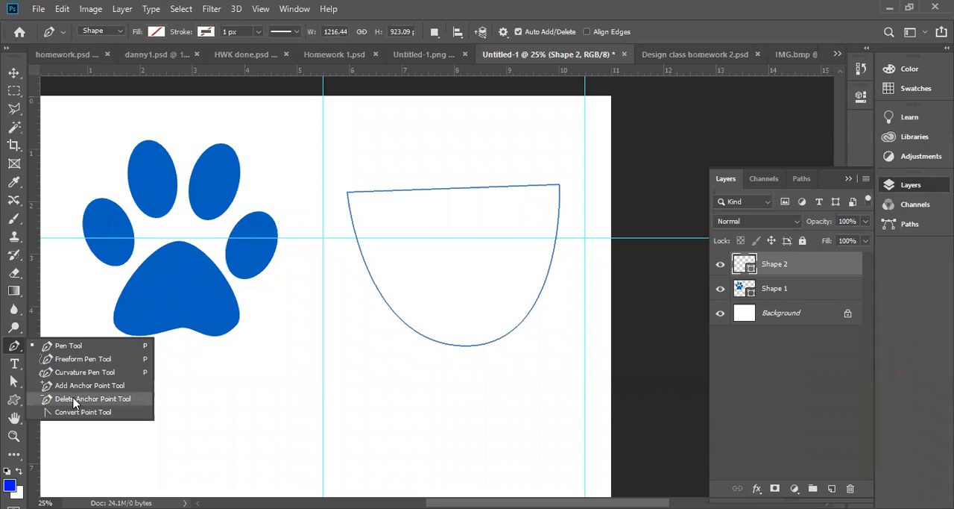
click(73, 399)
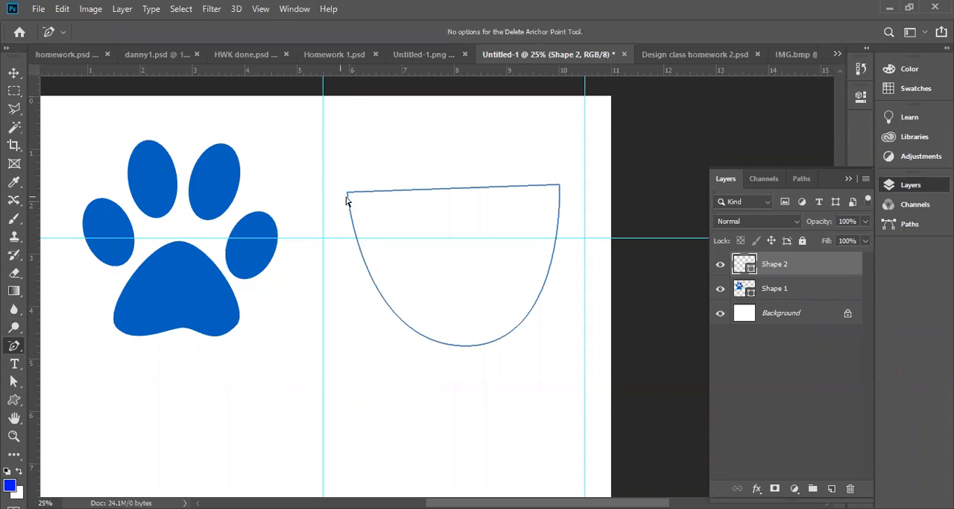
click(347, 195)
click(347, 195)
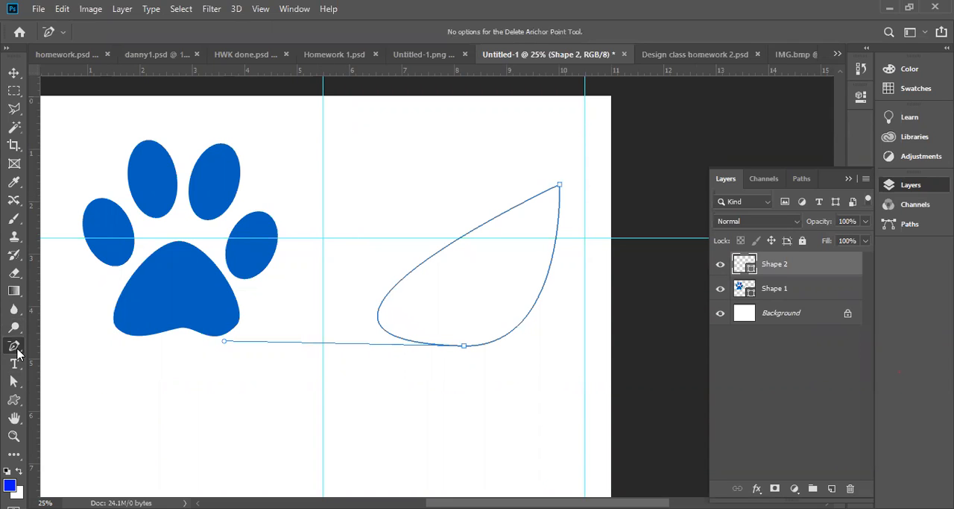
Add an anchor point midway along the outline's slanted upper edge with the Add Anchor Point tool
drag(17, 349, 75, 384)
click(76, 384)
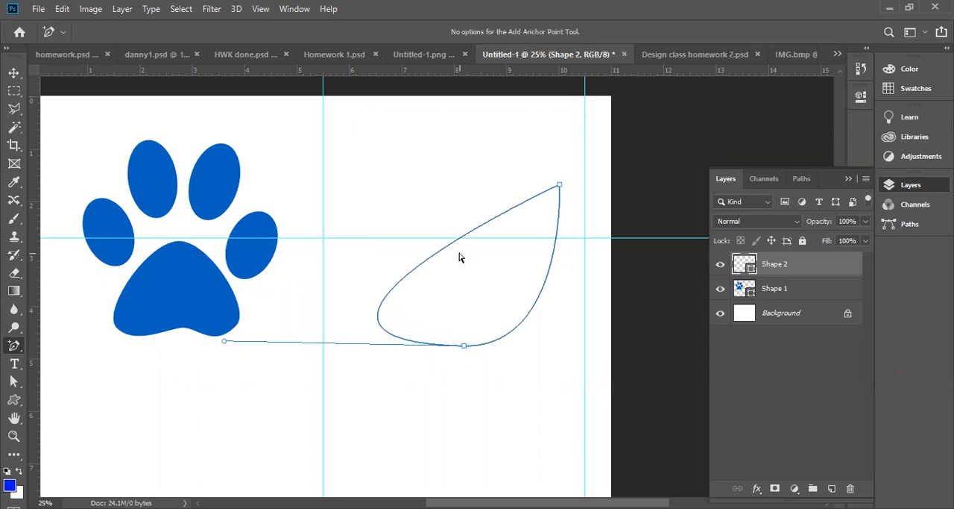
click(449, 246)
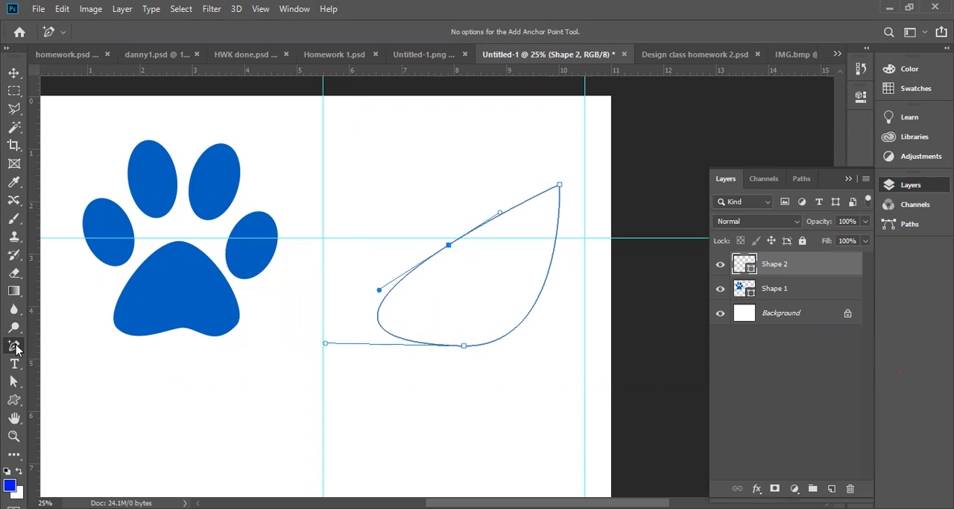
Convert the outline's lower anchor and the new upper-edge anchor to corners with the Convert Point tool, leaving straight sides
right_click(14, 346)
click(83, 412)
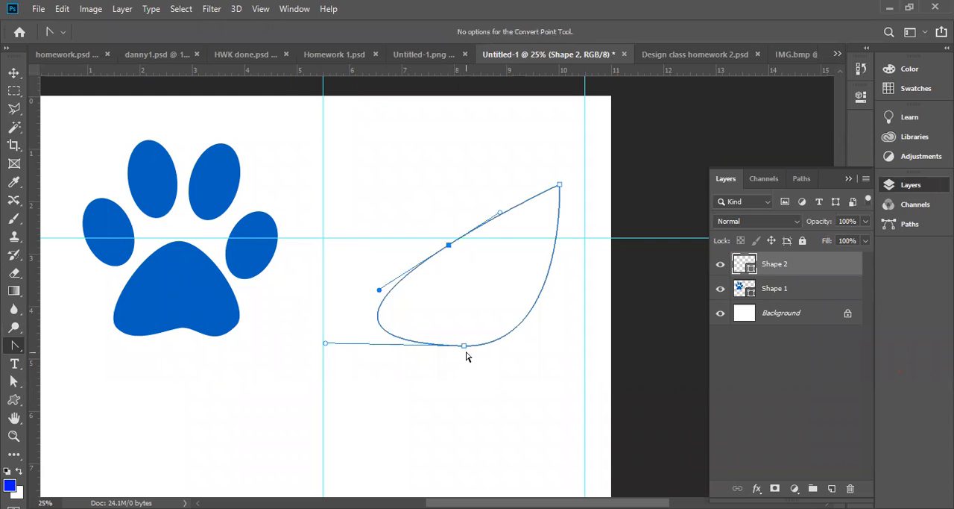
click(464, 346)
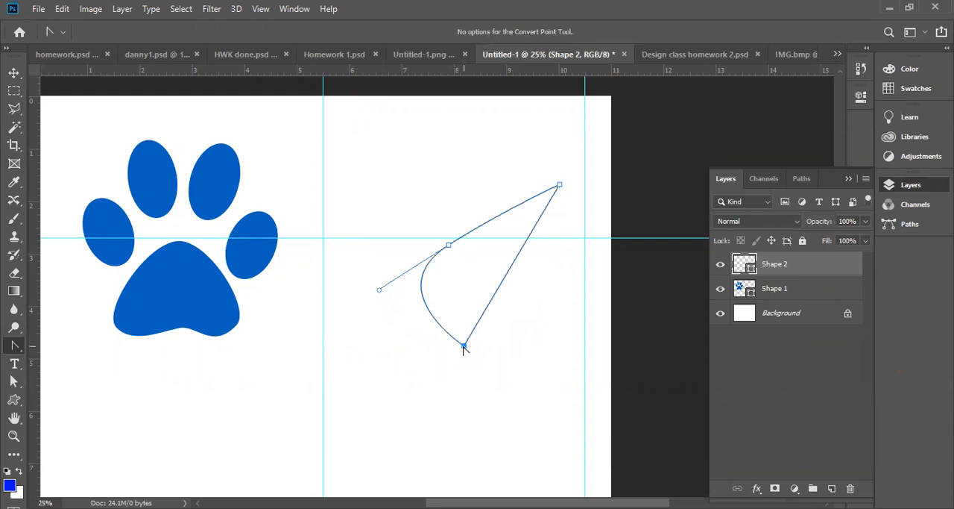
click(449, 245)
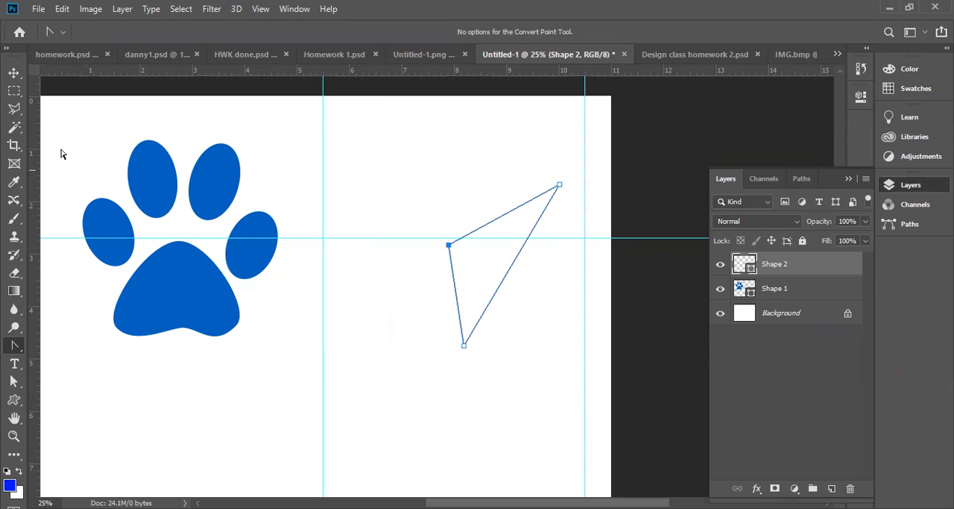
Go through the Move, shape, pen and path selection tools again and make the Direct Selection tool active
click(17, 74)
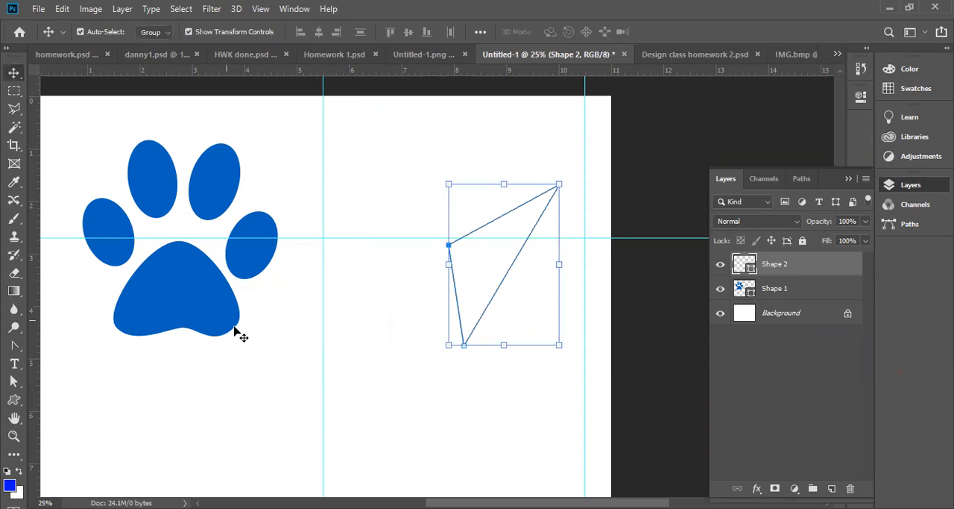
click(9, 403)
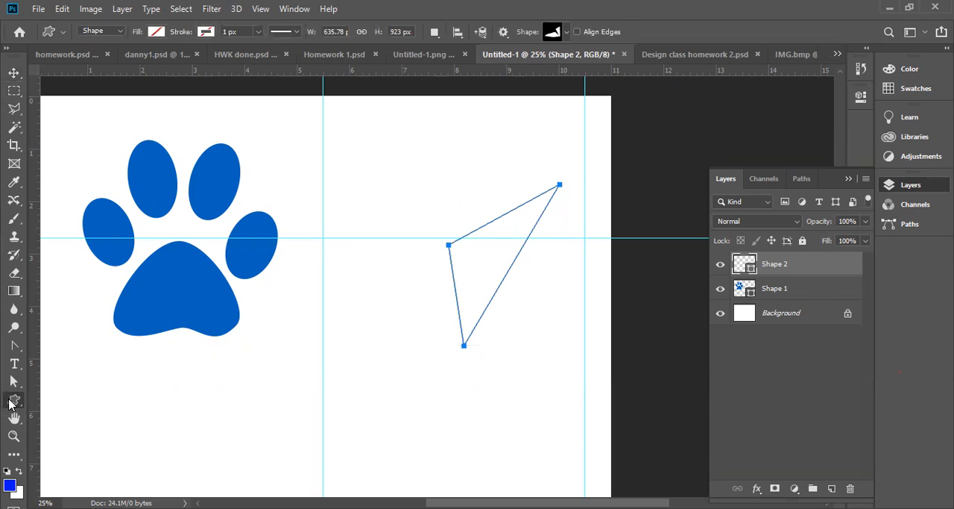
right_click(11, 401)
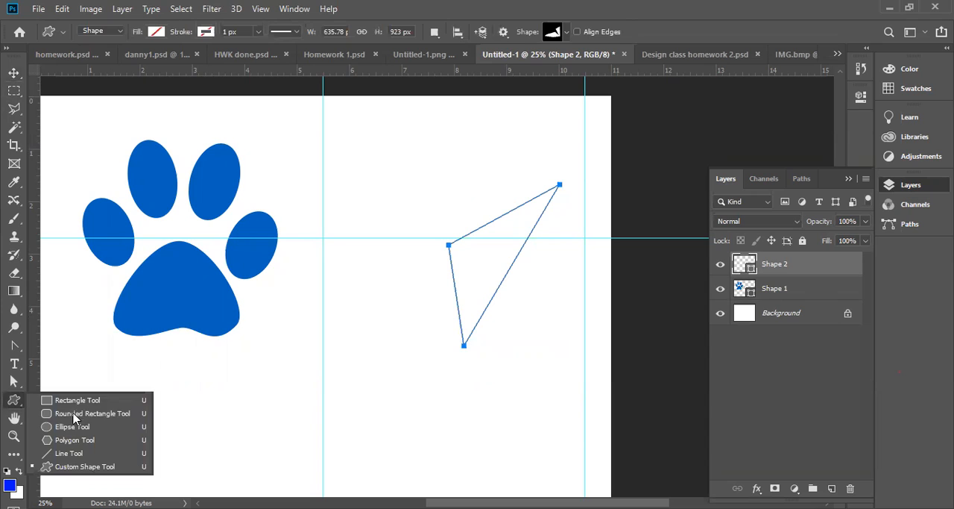
click(12, 348)
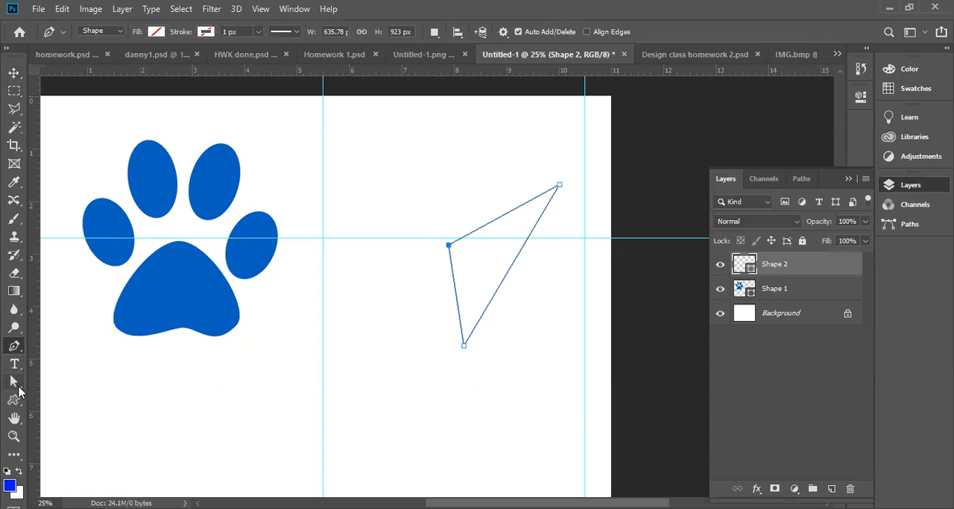
click(16, 386)
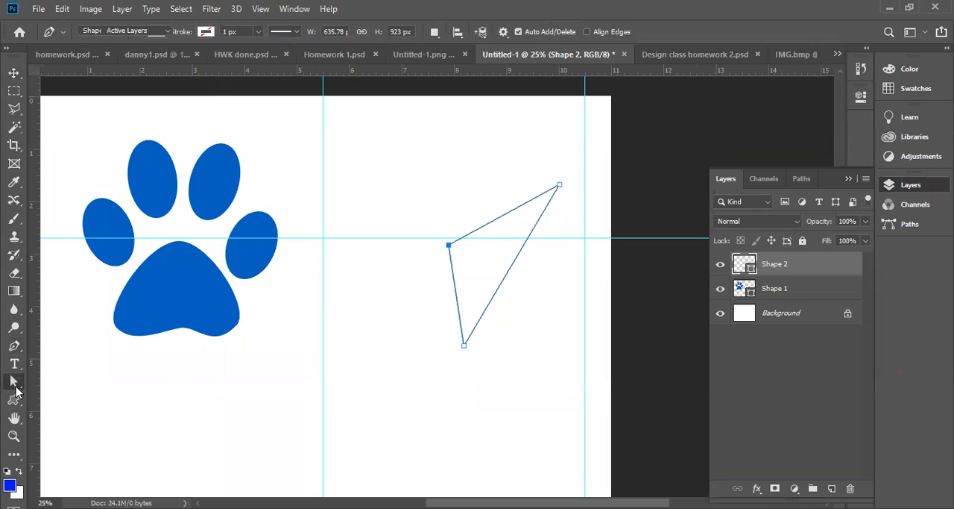
right_click(15, 387)
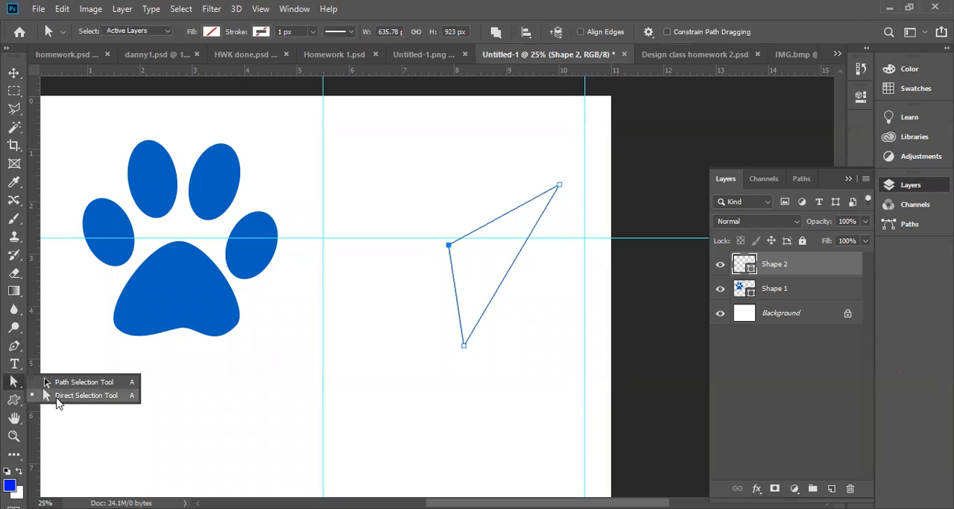
click(58, 396)
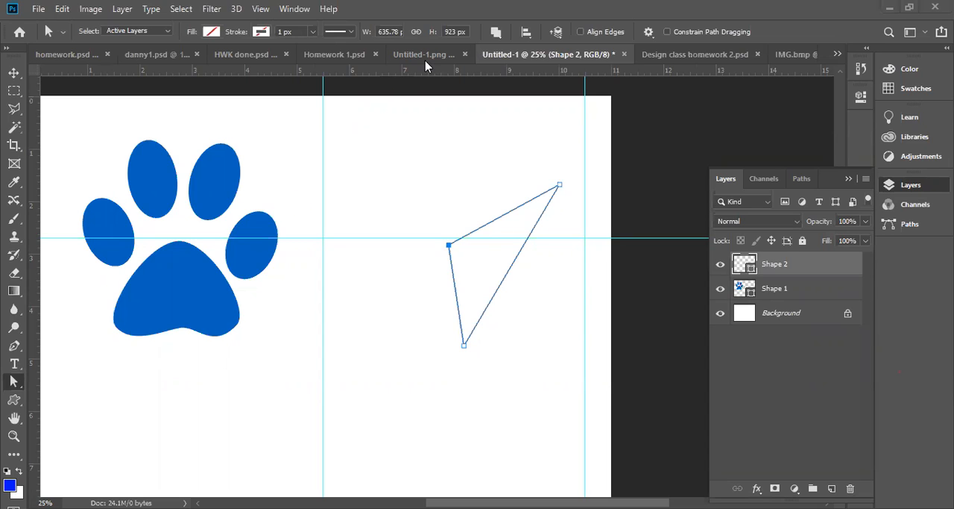
View the artwork in the Untitled-1.png, Homework 1.psd and HWK done.psd documents
click(357, 51)
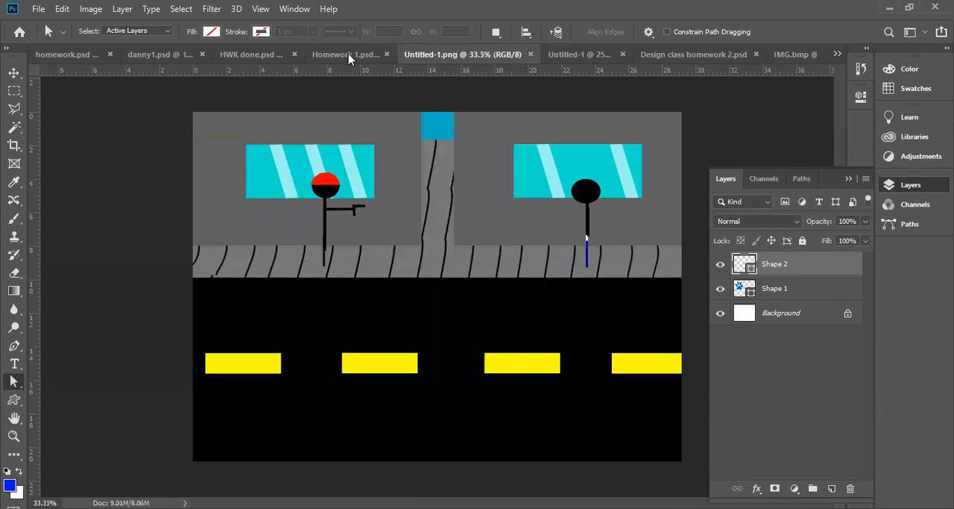
click(348, 56)
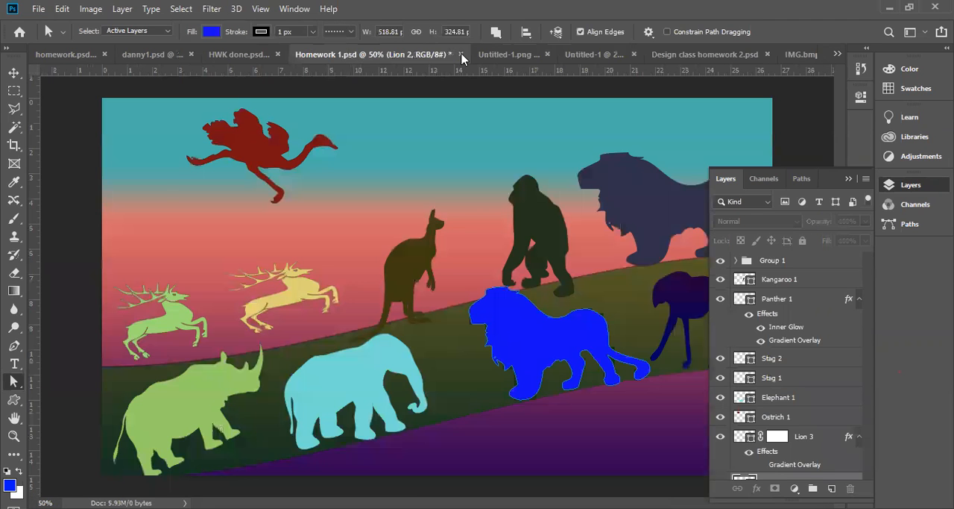
click(260, 60)
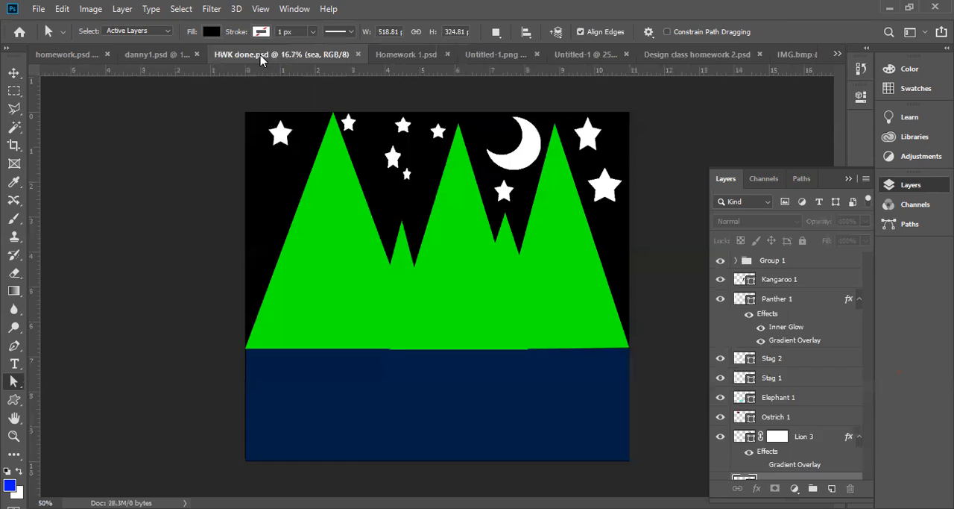
key(ctrl+Tab)
key(ctrl+Tab)
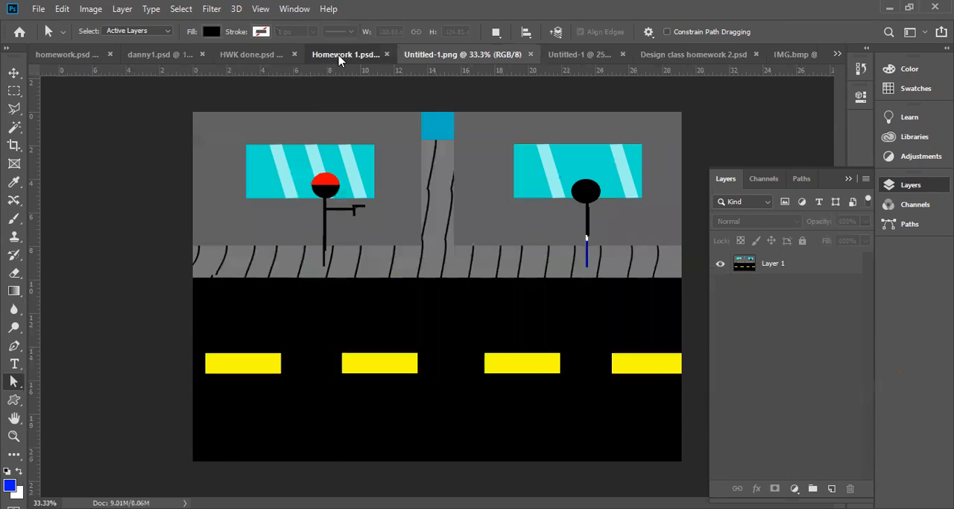
Close the Homework 1.psd document without saving its changes
click(339, 59)
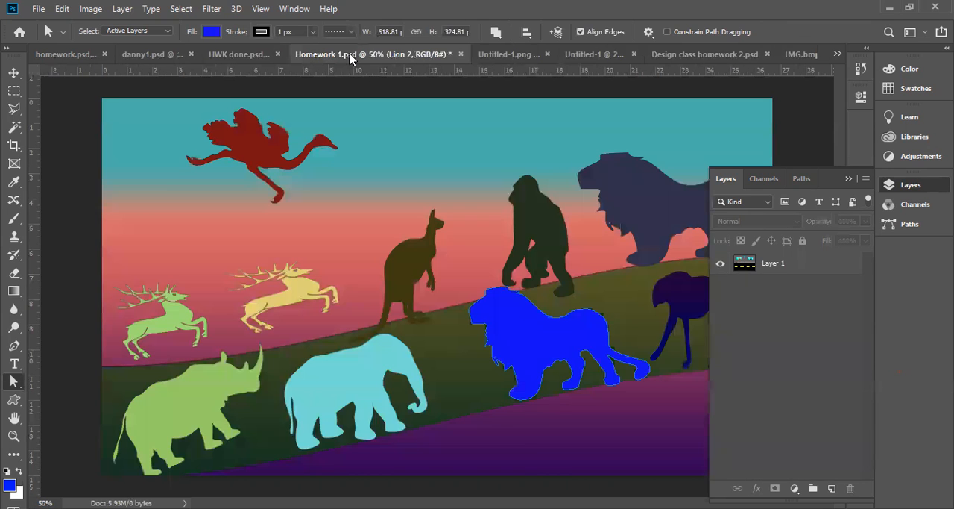
click(461, 54)
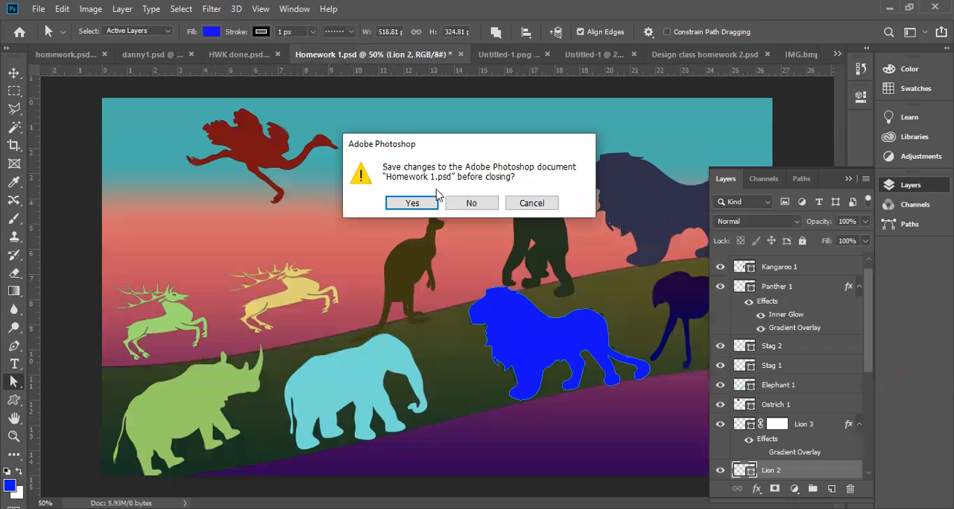
click(471, 203)
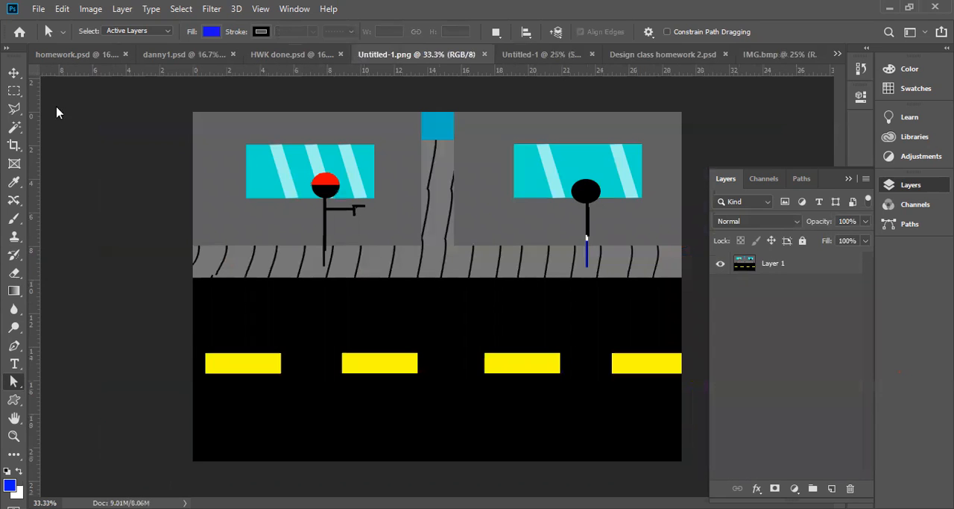
Examine the danny1.psd layers, hiding and reshowing Layer 1 and looking through the stack down to Background
click(268, 60)
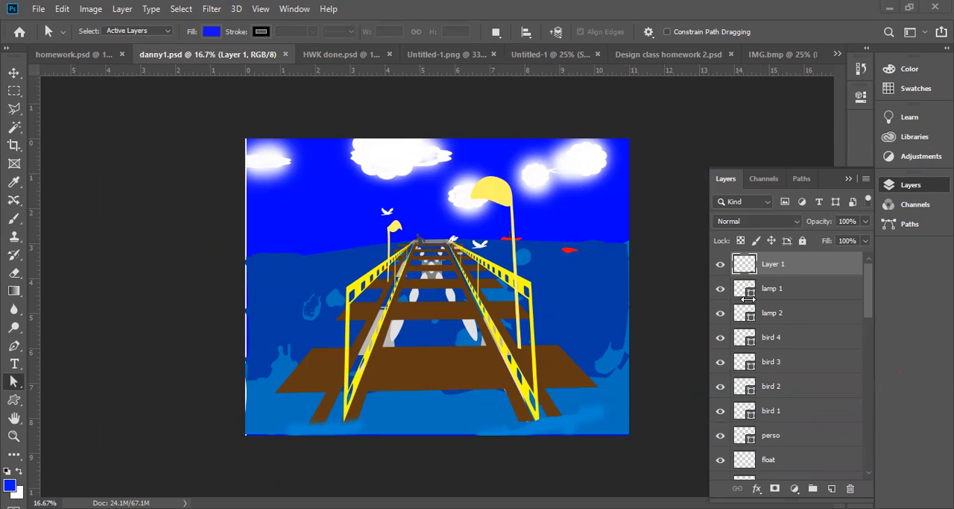
click(721, 265)
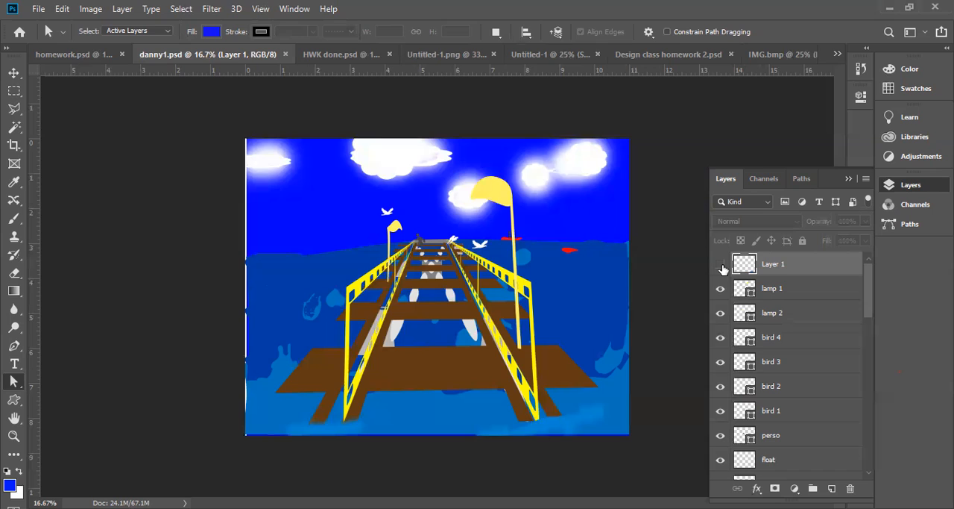
click(721, 265)
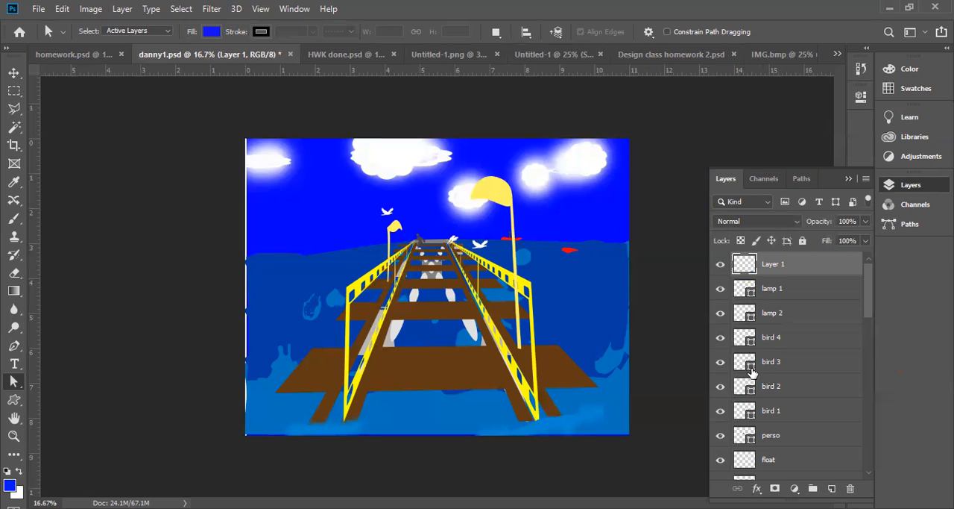
scroll(752, 377, down, 5)
scroll(753, 396, down, 10)
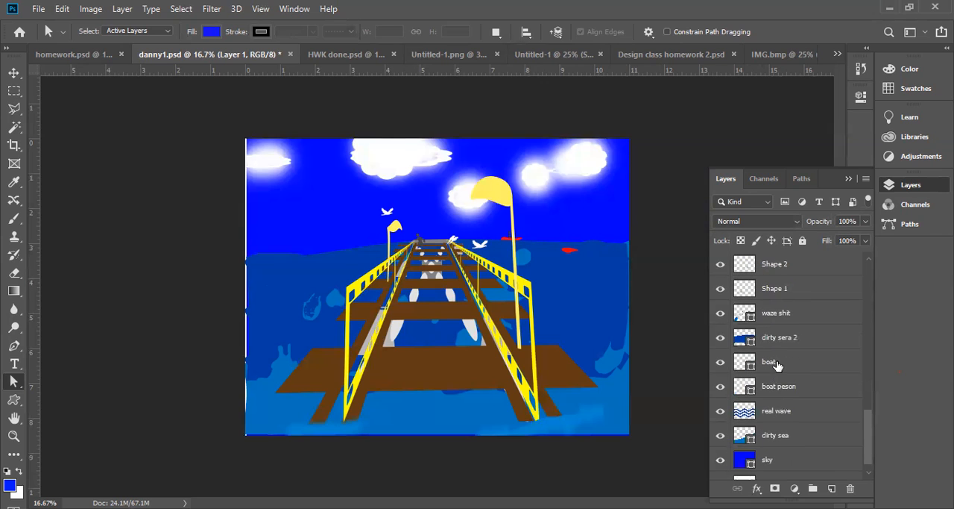
scroll(779, 367, down, 1)
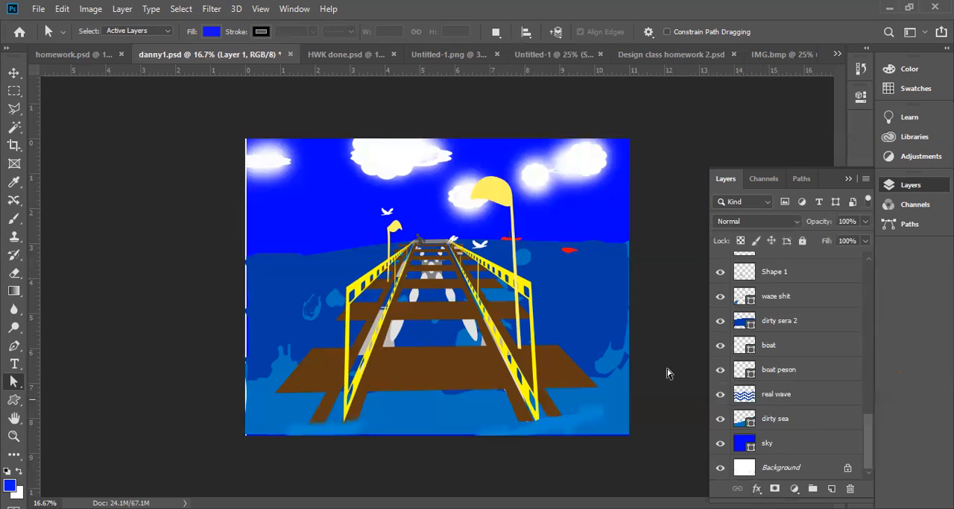
In danny1.psd, pick the light blue sea details with the Move tool, then hide and reshow their "waze shit" layer
click(316, 311)
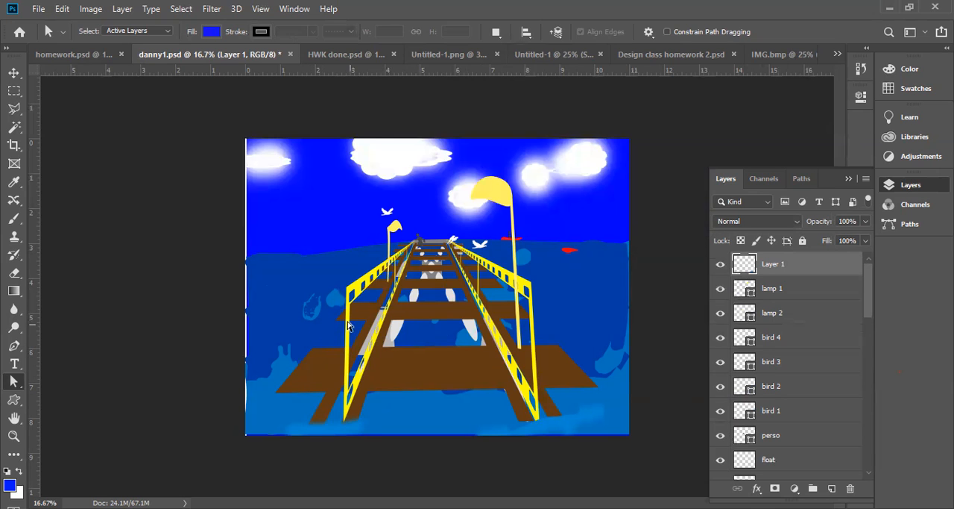
key(ctrl+plus)
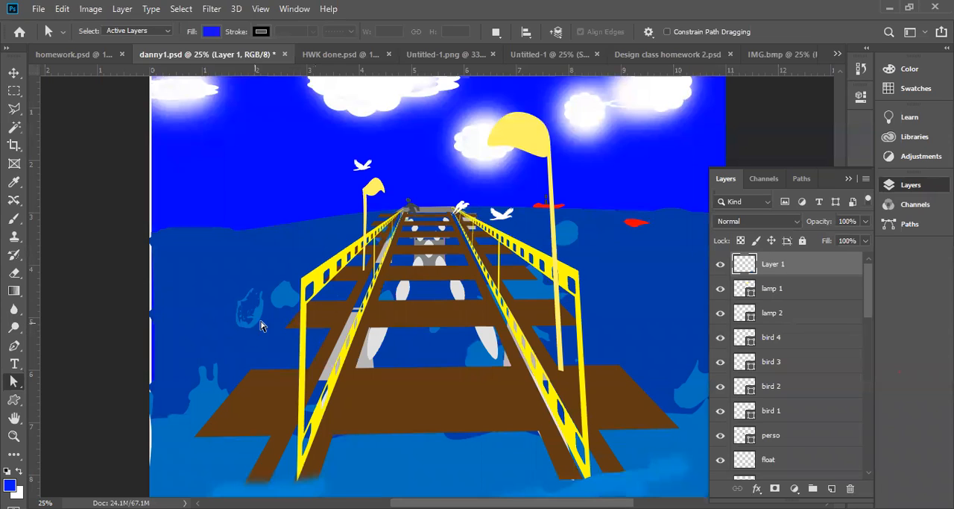
click(13, 74)
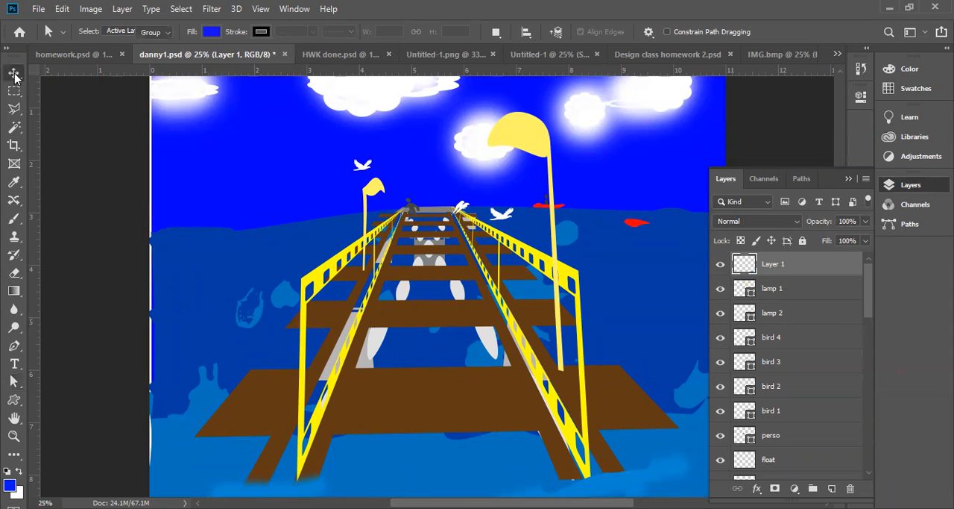
click(265, 321)
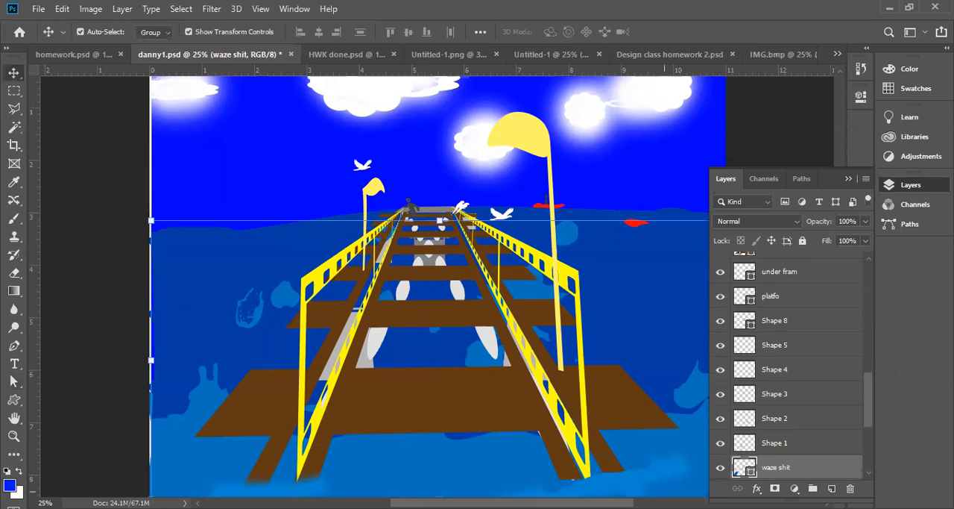
click(721, 467)
click(722, 469)
click(721, 468)
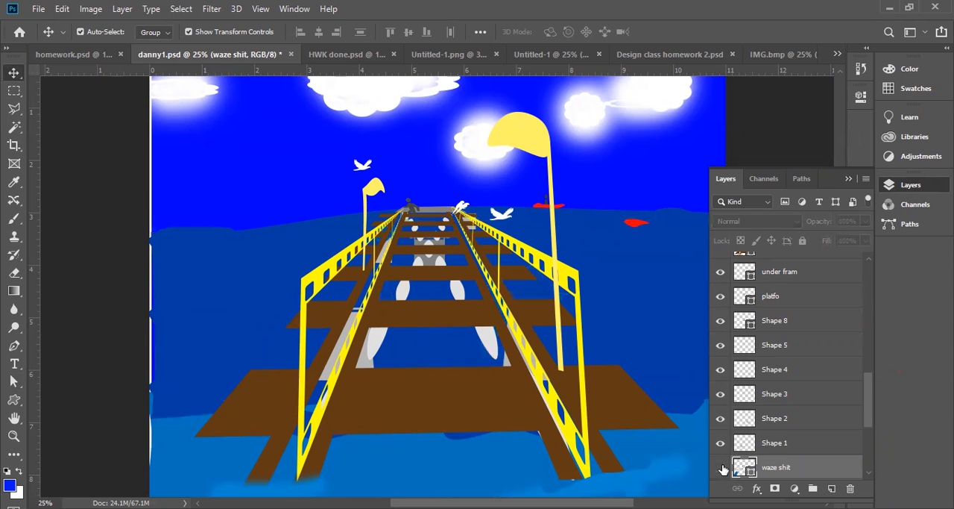
click(721, 467)
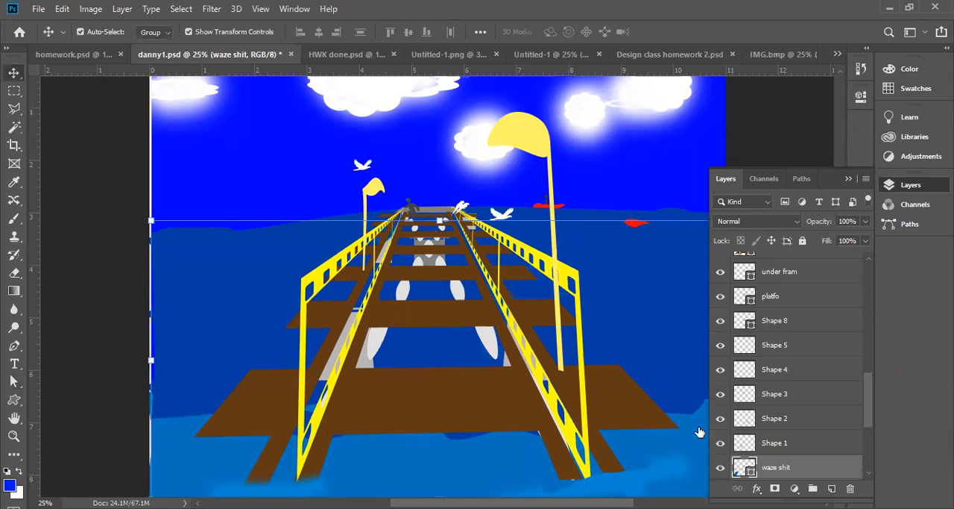
Identify the layer of the grey bridge supports and check the lamp 1 layer's fill colour without changing it
click(461, 298)
scroll(782, 317, up, 5)
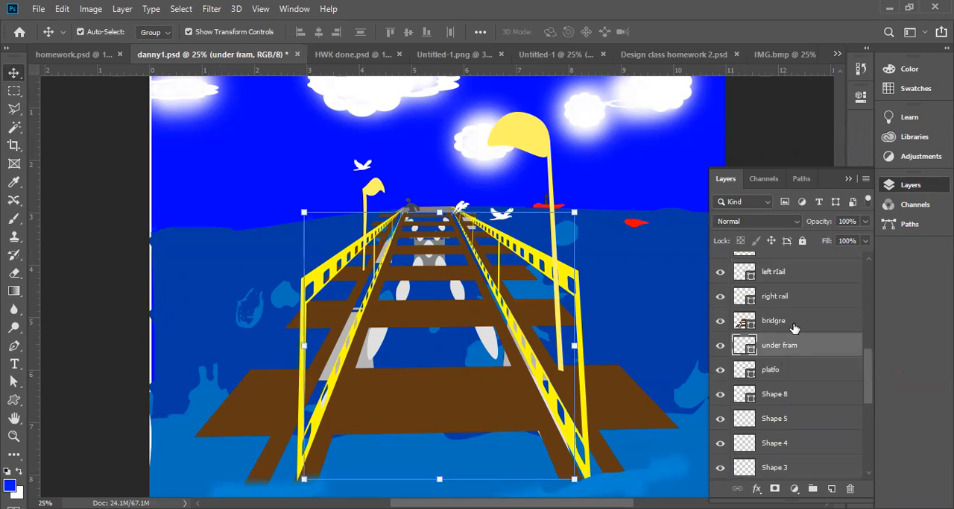
scroll(805, 319, up, 4)
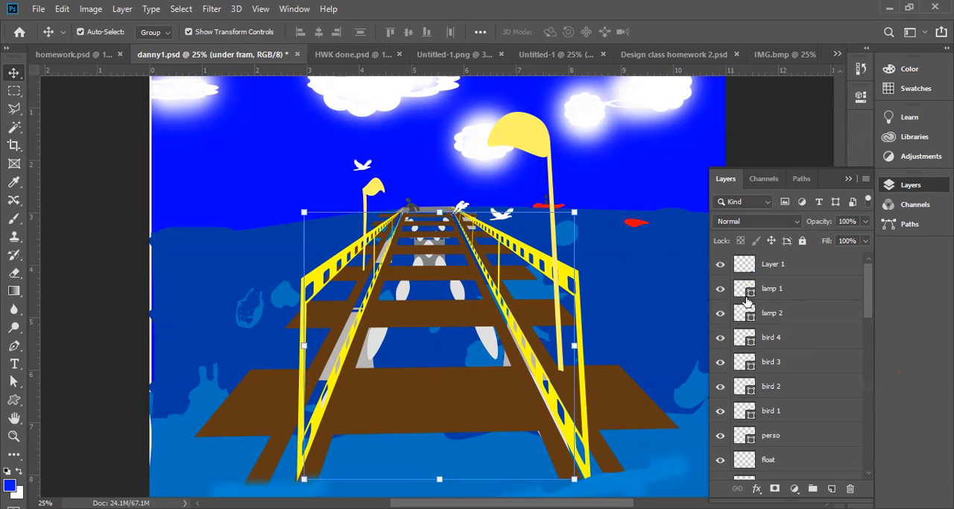
click(742, 296)
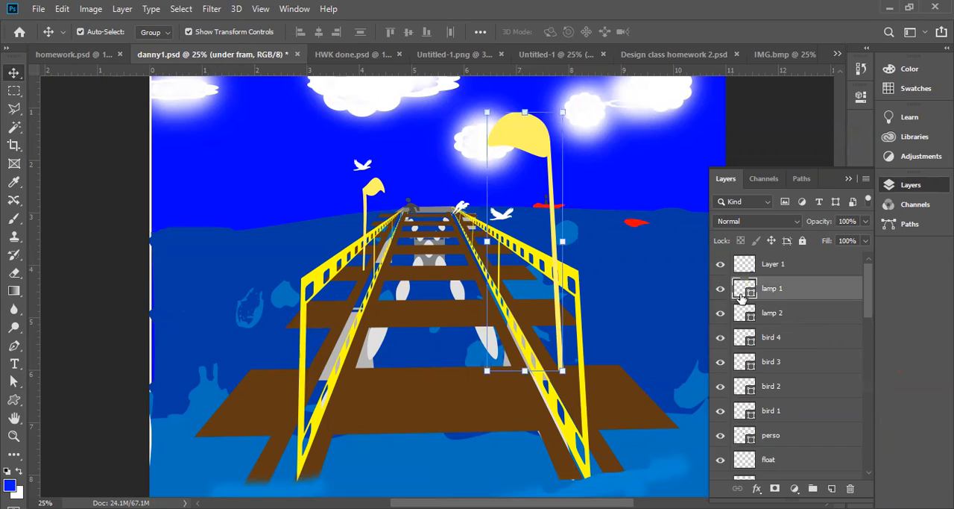
double_click(741, 295)
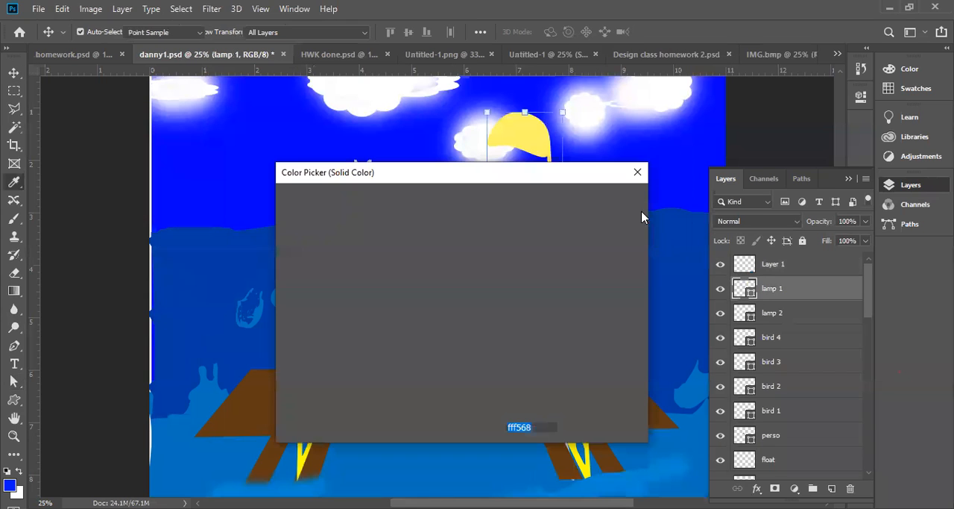
click(639, 171)
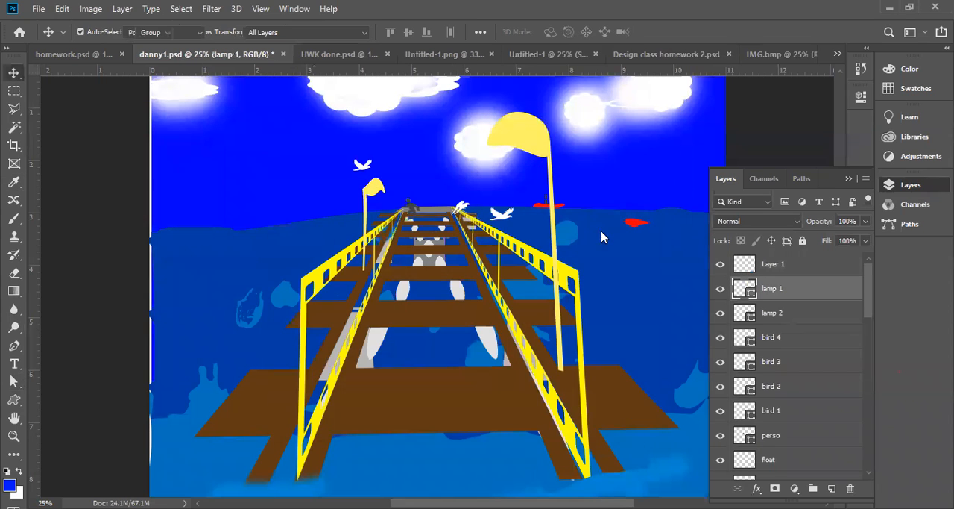
Close the danny1.psd document without saving its changes
click(588, 142)
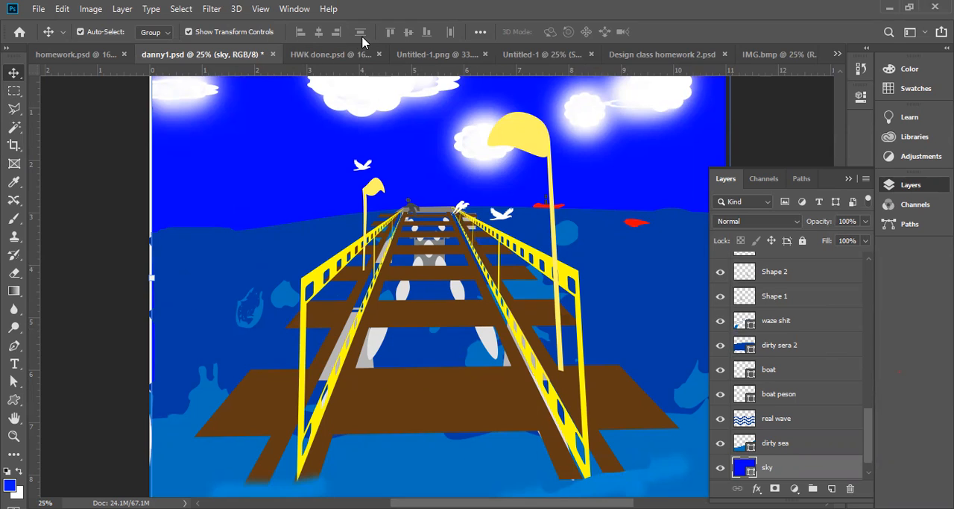
click(274, 53)
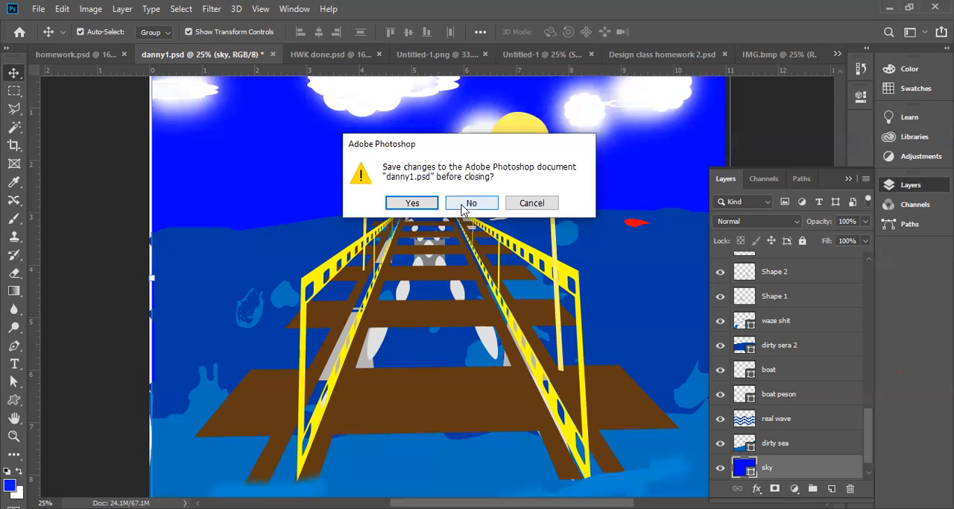
click(532, 204)
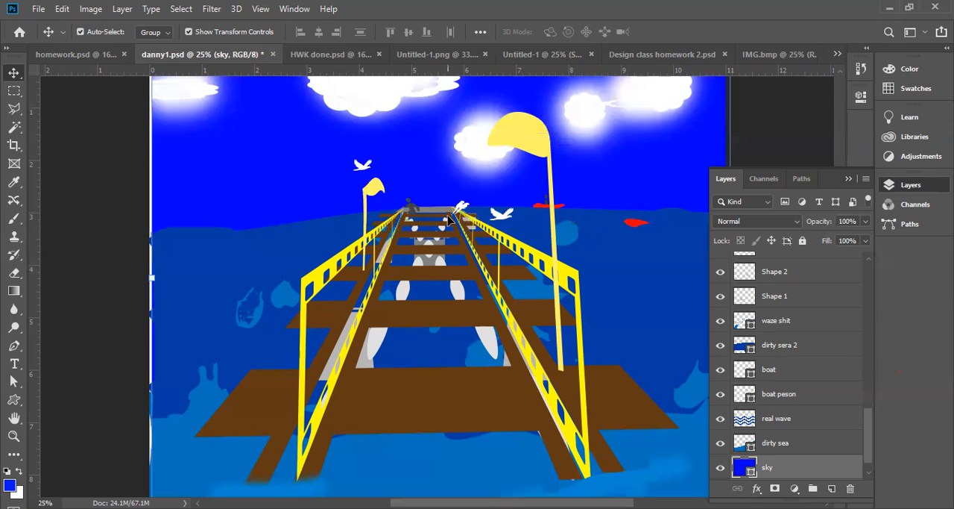
click(272, 58)
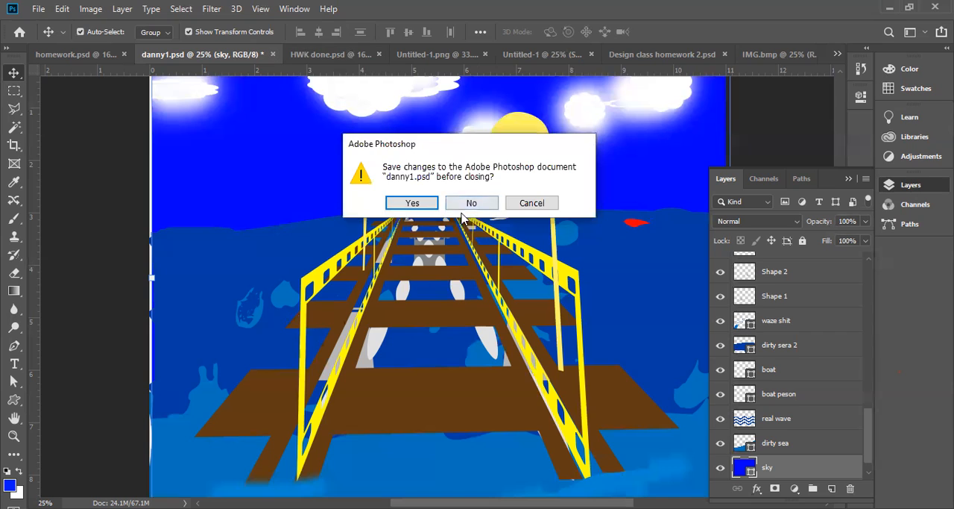
click(471, 204)
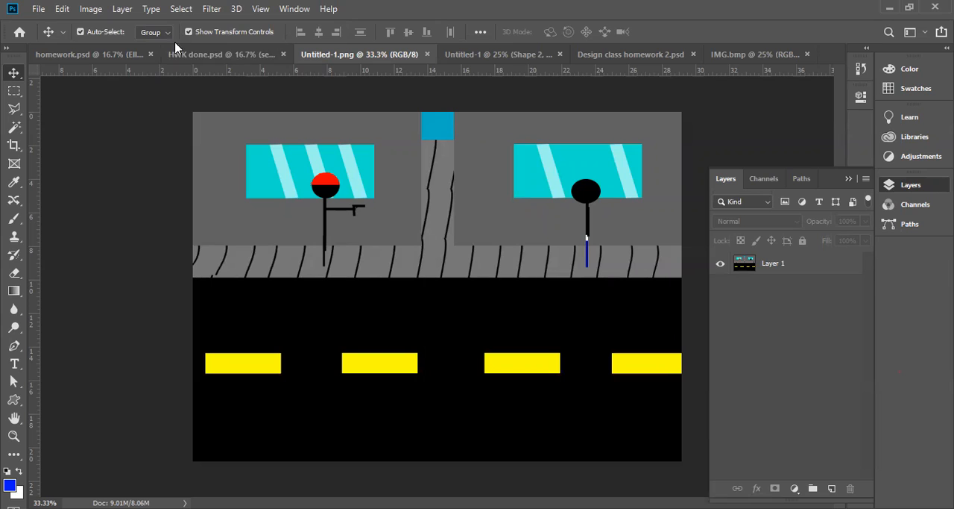
Switch to the HWK done.psd document and view its Save As options and file commands without saving
click(214, 57)
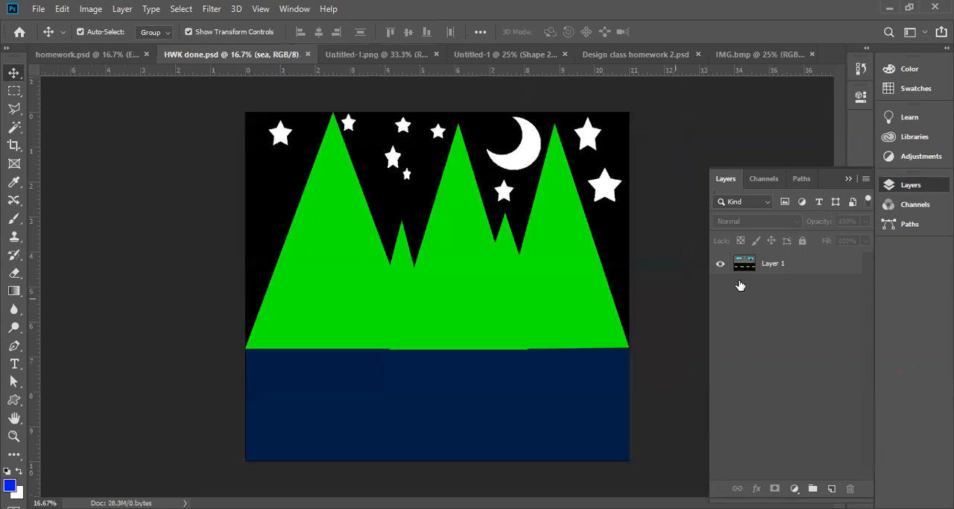
click(38, 10)
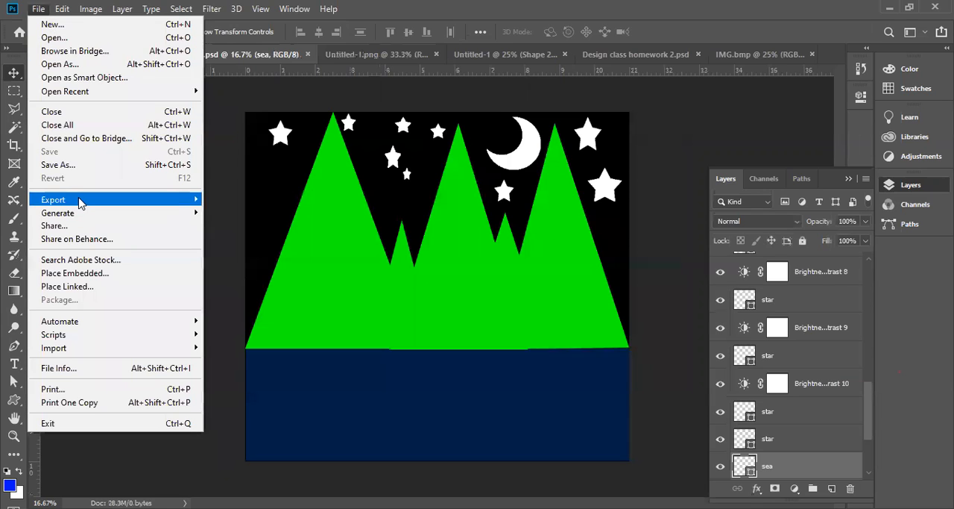
mouse_move(81, 203)
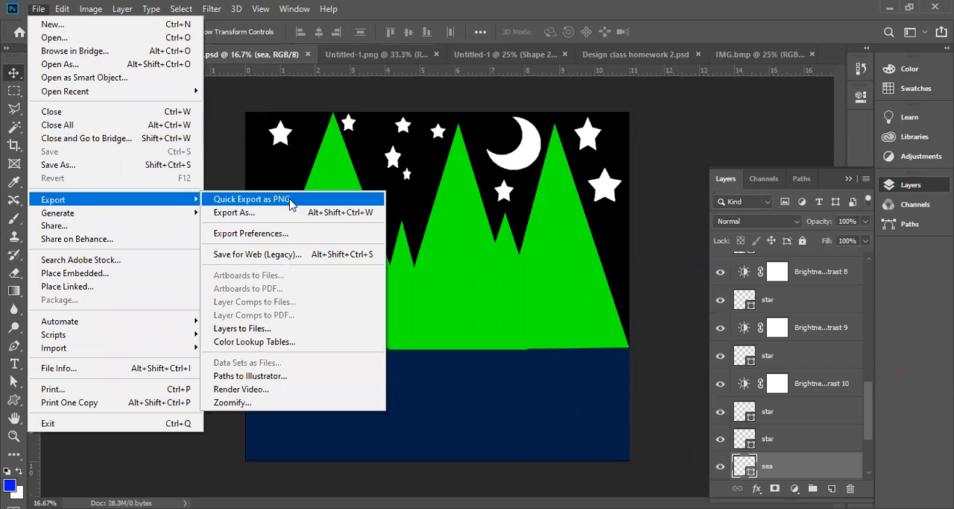
click(91, 164)
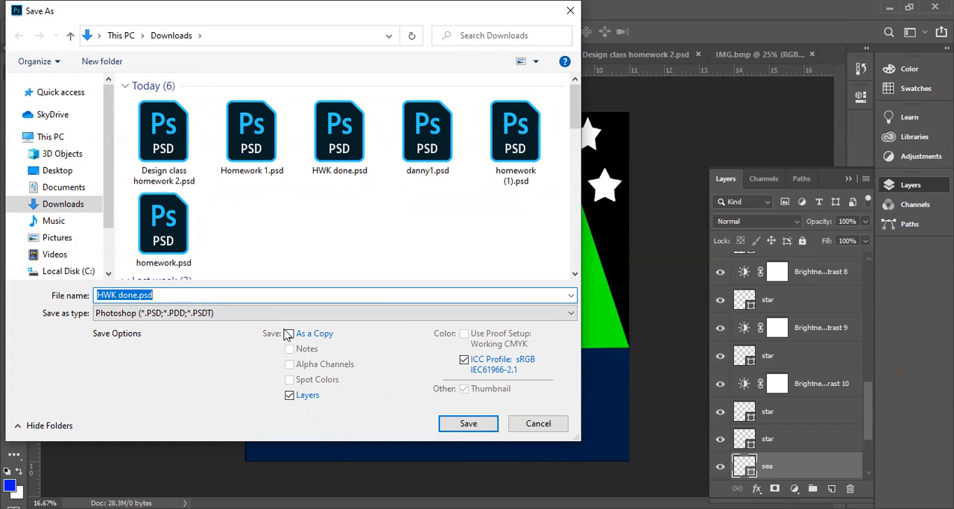
click(539, 423)
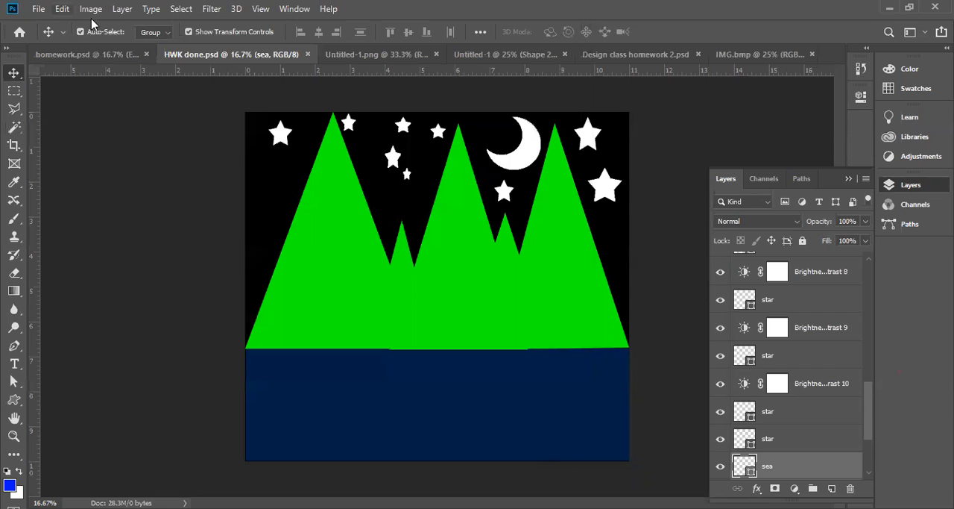
key(alt+f)
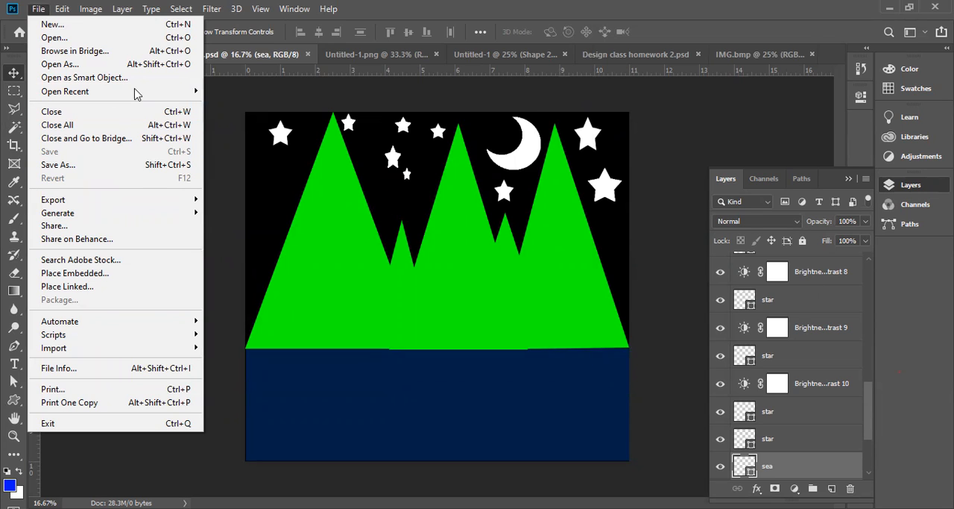
click(418, 6)
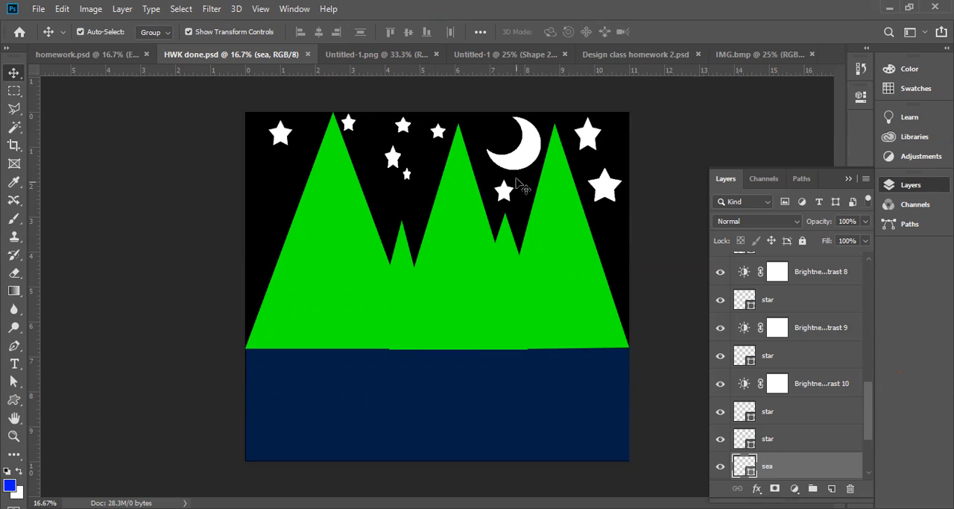
Duplicate the moon onto the sea area and move the moon copy layer to the top of the layer stack
click(529, 158)
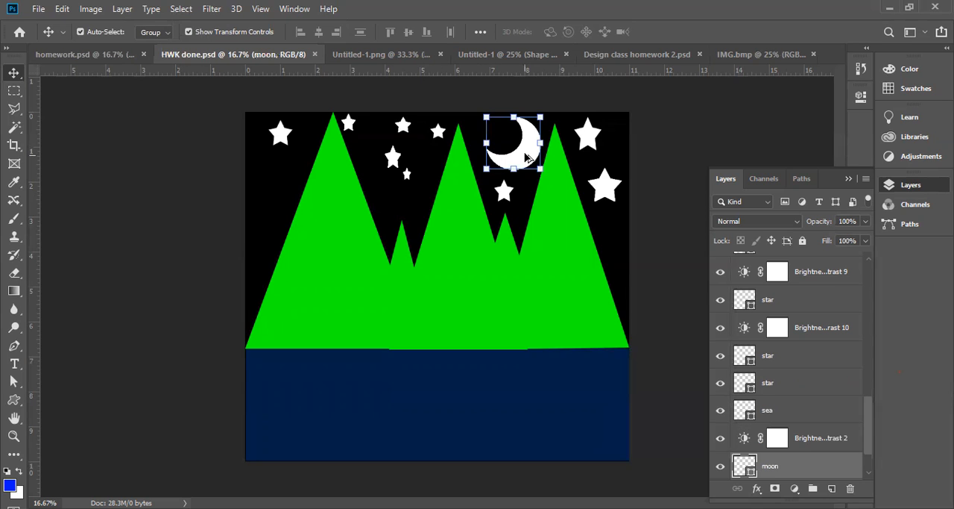
click(526, 156)
drag(523, 393, 520, 413)
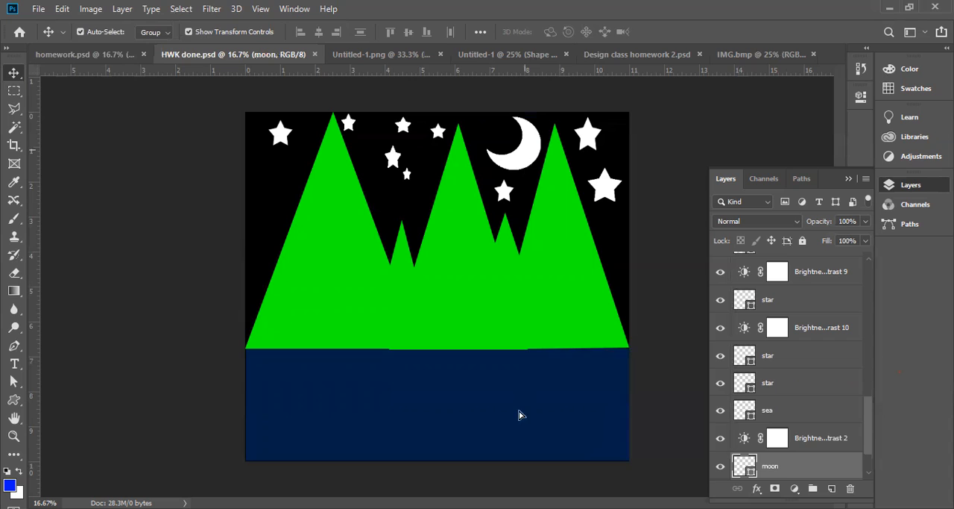
drag(794, 470, 811, 237)
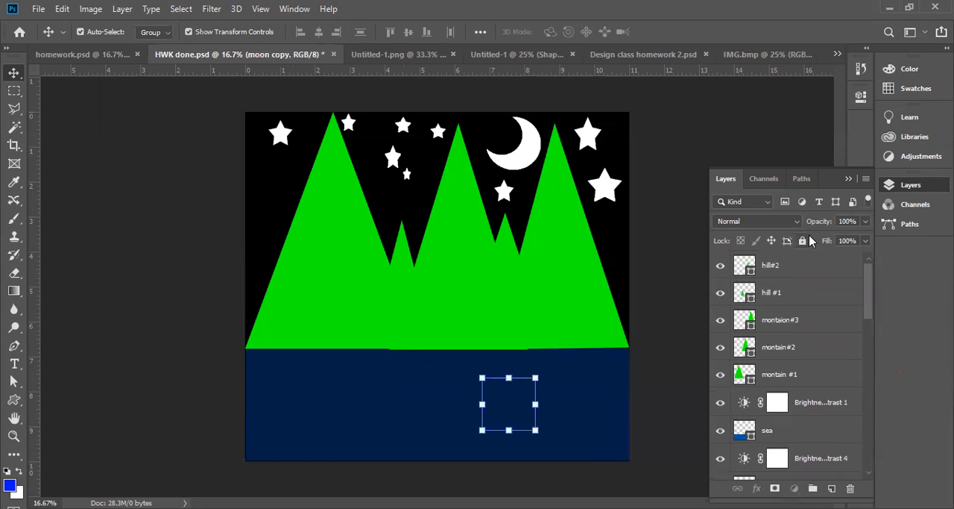
drag(869, 296, 875, 461)
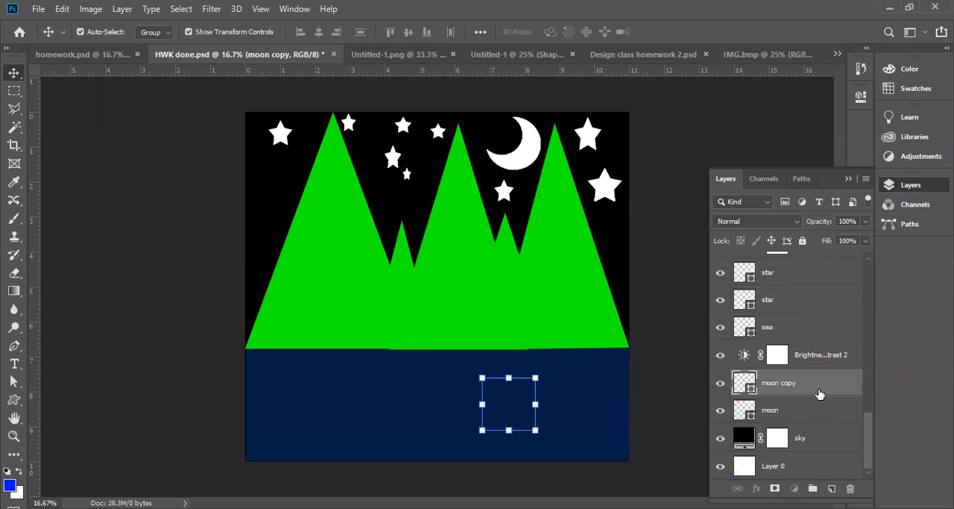
drag(819, 393, 816, 266)
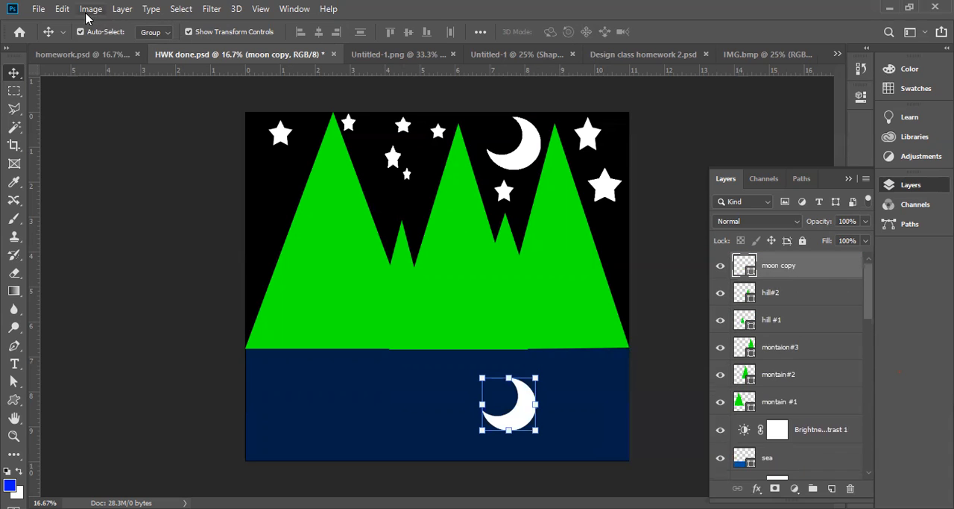
Flip the moon copy vertically and set its layer opacity to 42% to make it a reflection
click(63, 12)
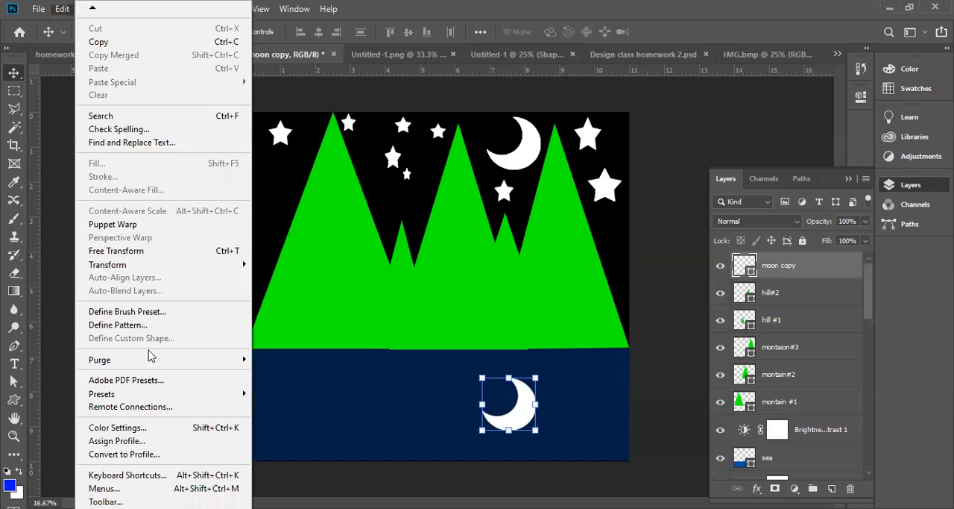
mouse_move(128, 265)
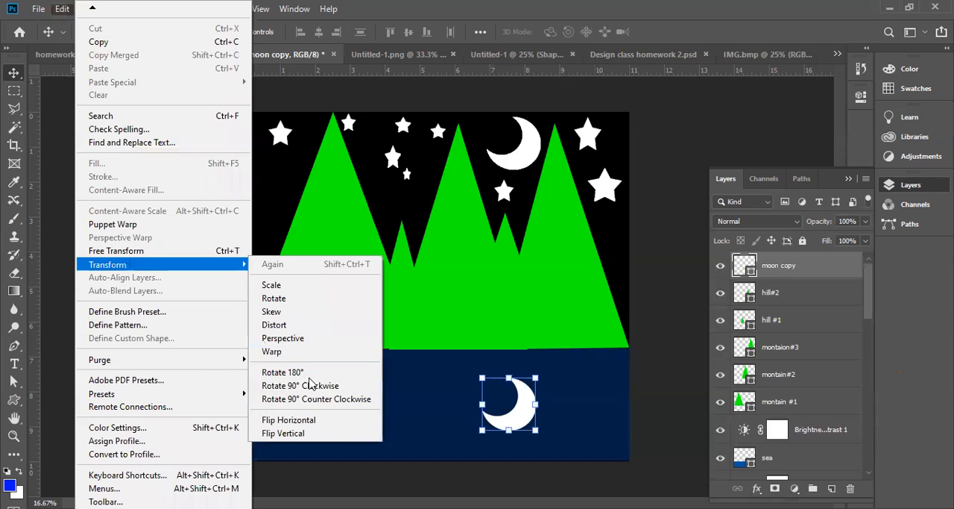
click(293, 436)
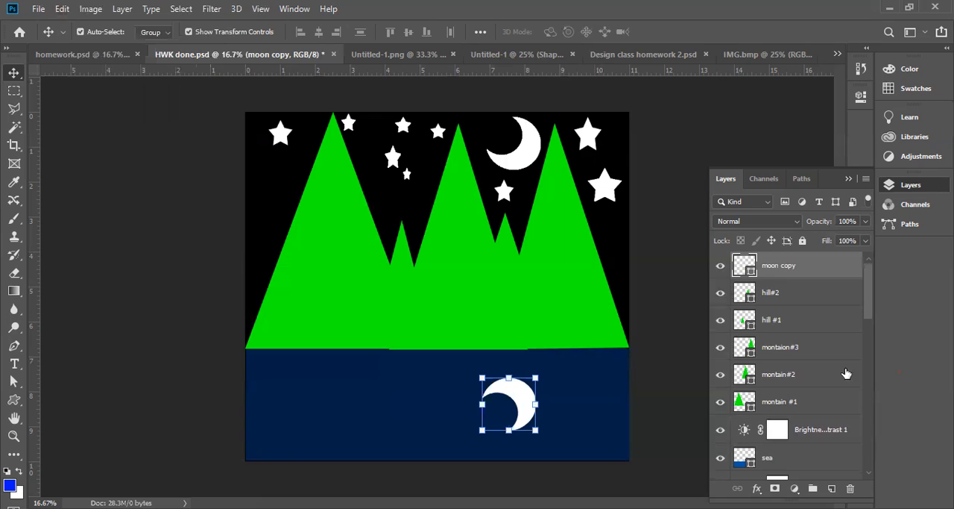
click(865, 222)
drag(863, 239, 804, 219)
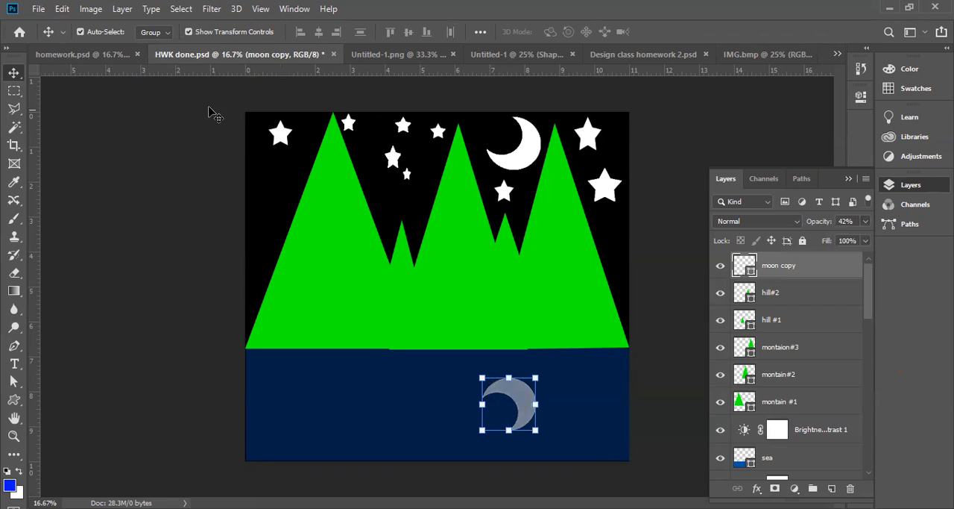
click(211, 10)
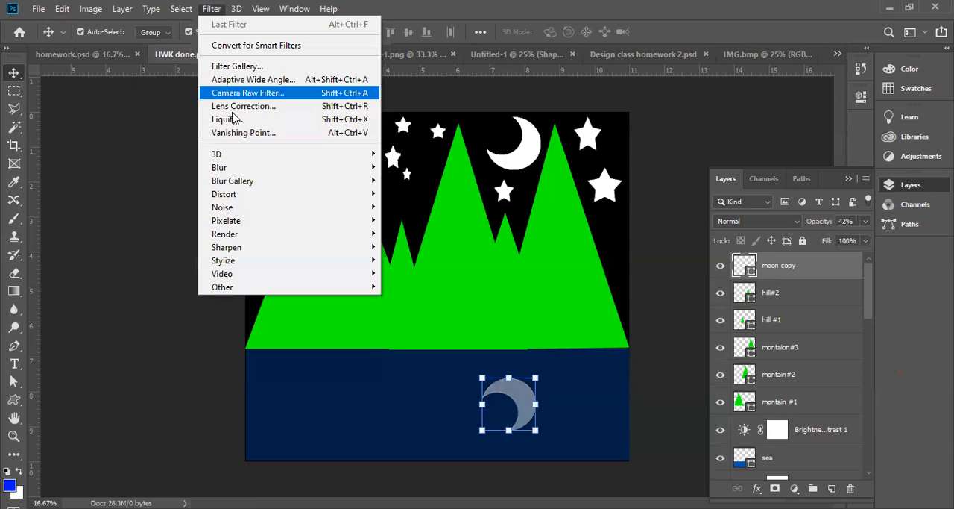
key(Escape)
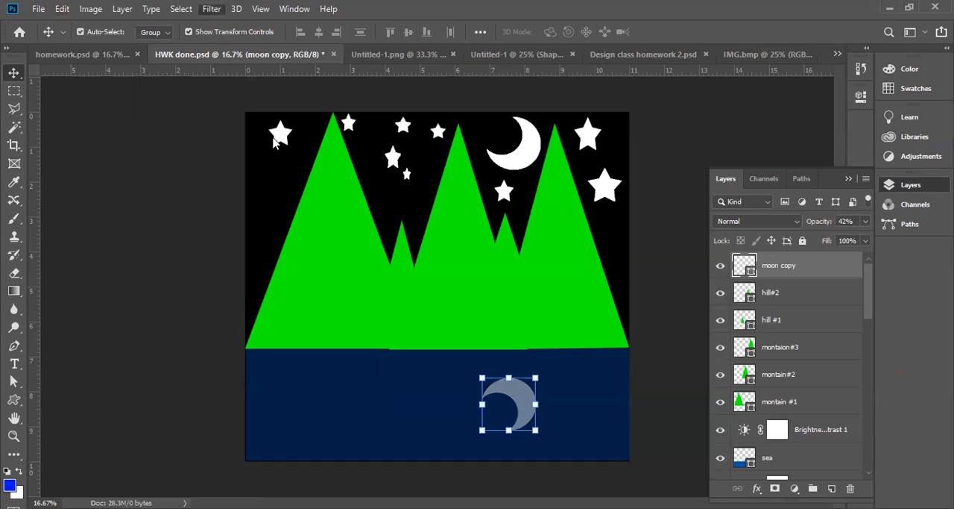
click(211, 9)
mouse_move(241, 194)
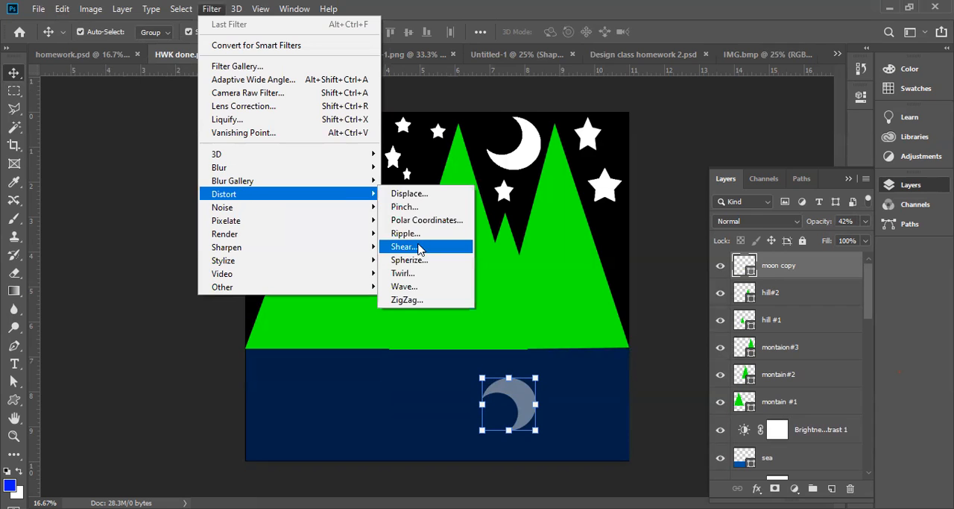
click(417, 234)
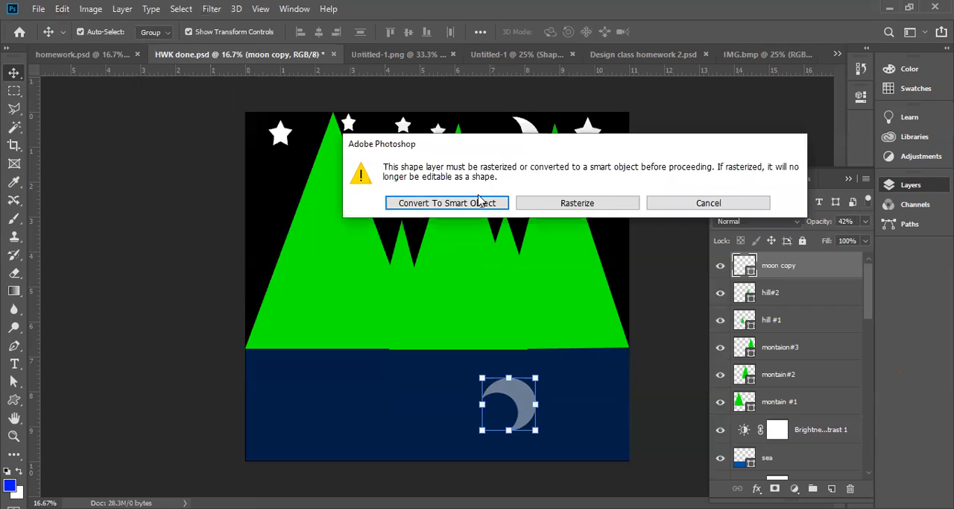
click(477, 207)
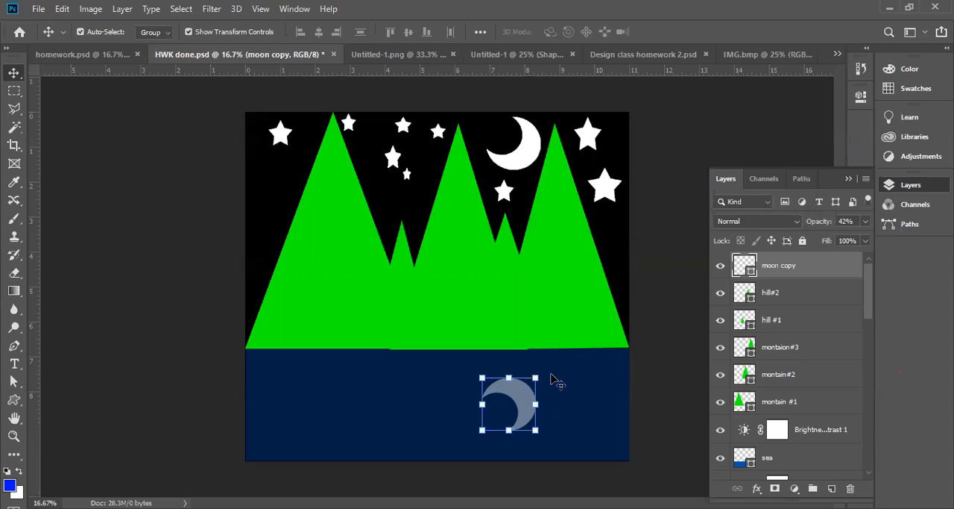
Start the Ripple distortion filter on the moon copy layer, converting its shape to a smart object
click(214, 10)
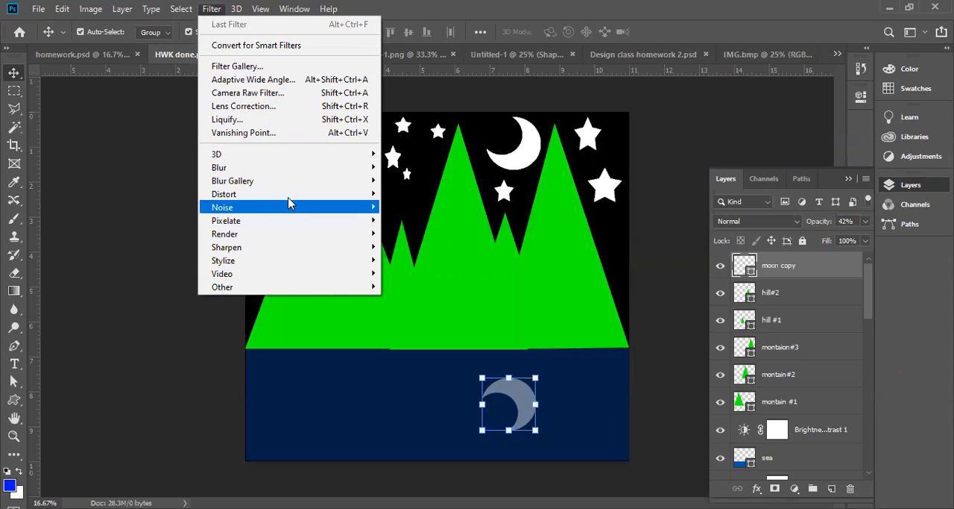
mouse_move(291, 194)
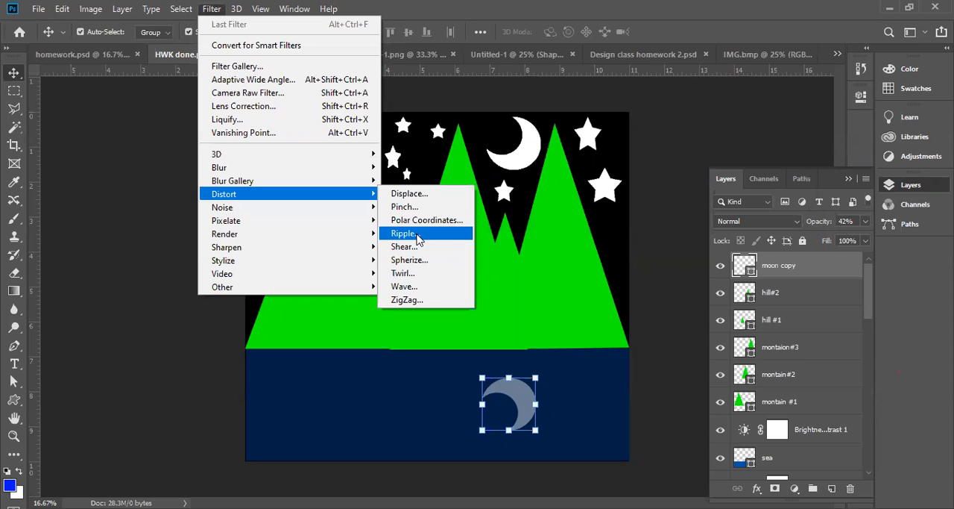
click(418, 236)
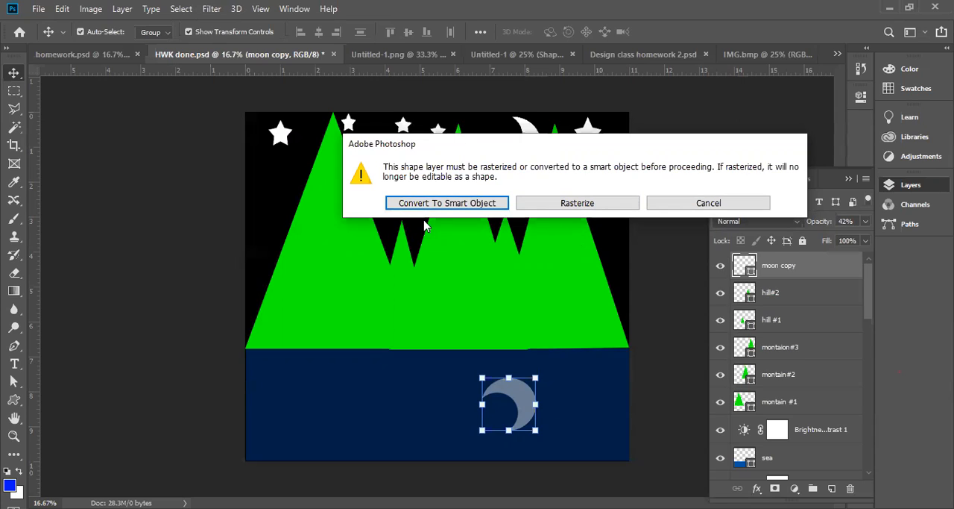
click(447, 206)
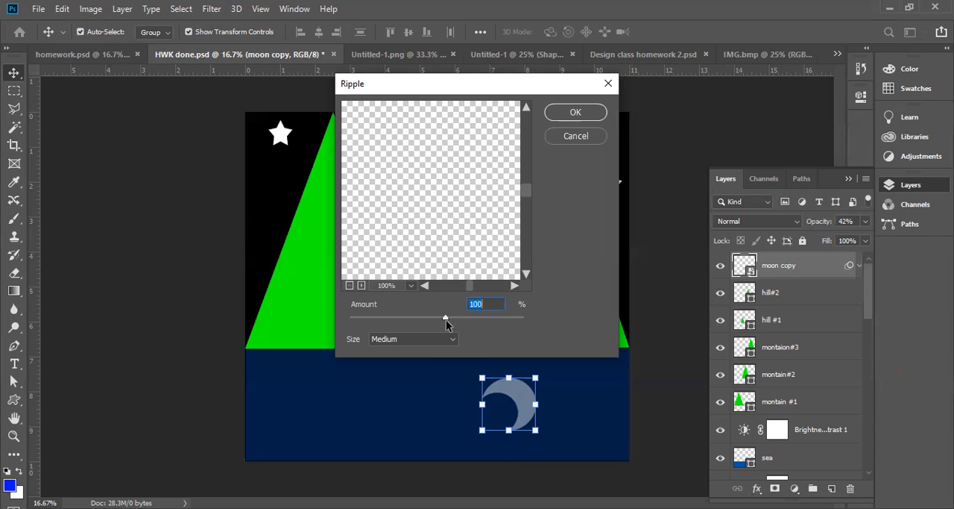
Apply the Ripple filter to the moon copy with an amount of 100% and the size set to Large
drag(440, 231, 448, 93)
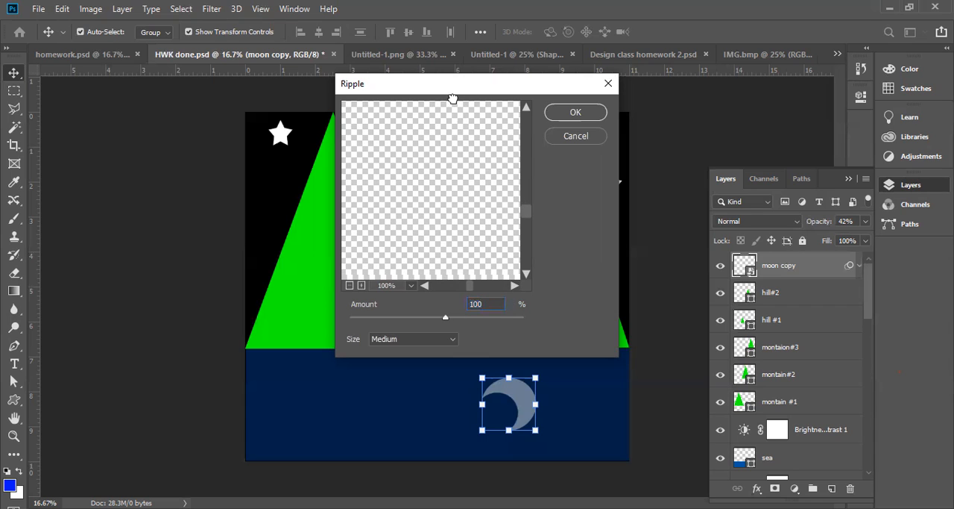
drag(493, 229, 344, 103)
drag(304, 72, 291, 64)
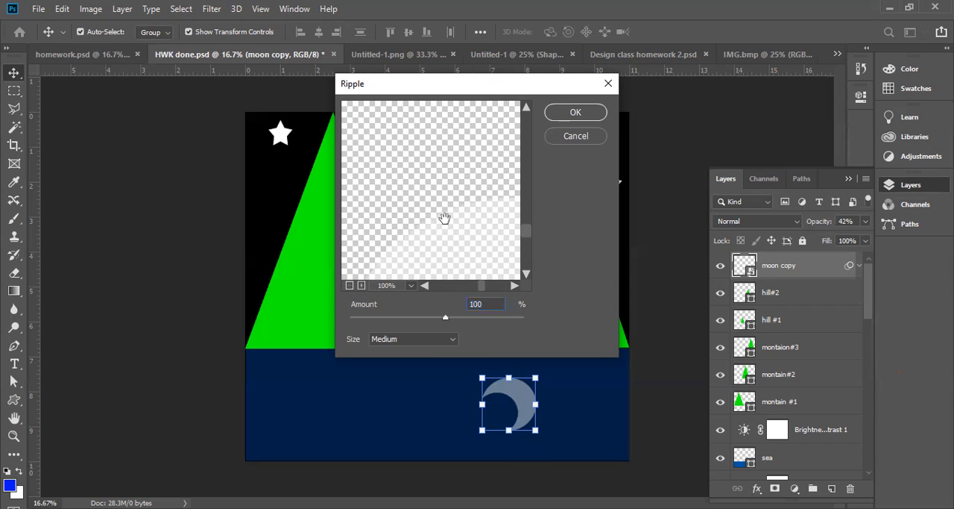
click(362, 286)
click(362, 285)
click(362, 285)
click(361, 284)
click(362, 285)
click(361, 285)
click(362, 284)
drag(481, 262, 388, 145)
drag(481, 250, 454, 190)
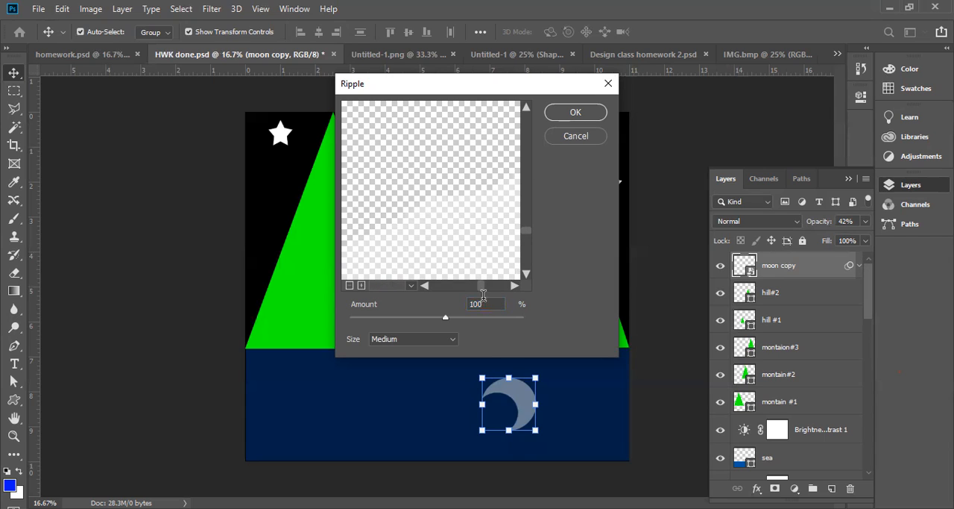
click(448, 337)
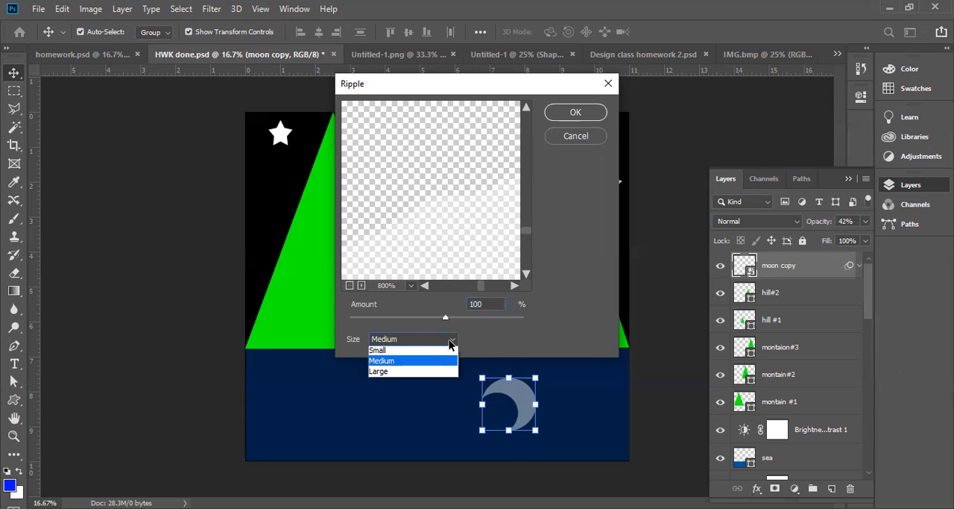
click(405, 372)
click(575, 114)
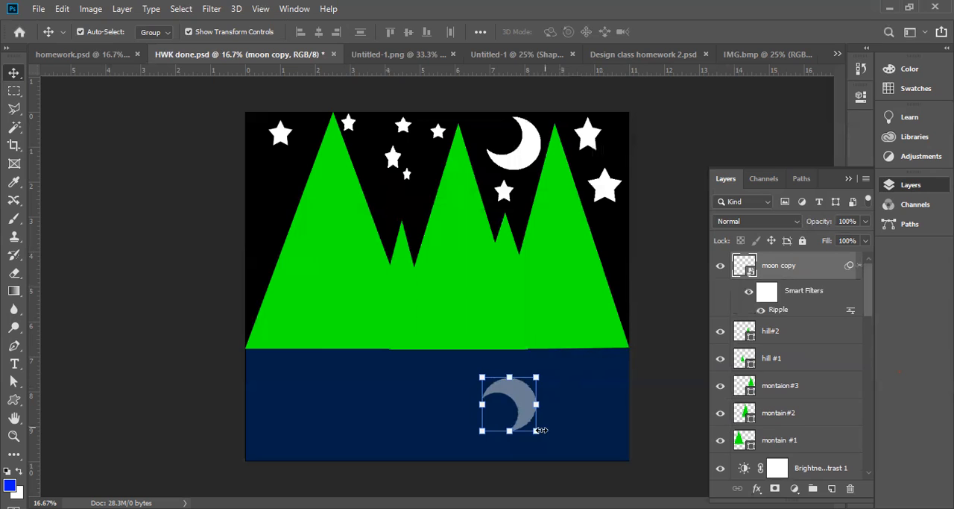
Deselect the moon copy layer and examine the edges of the rippled moon reflection up close and in the whole artwork
click(677, 297)
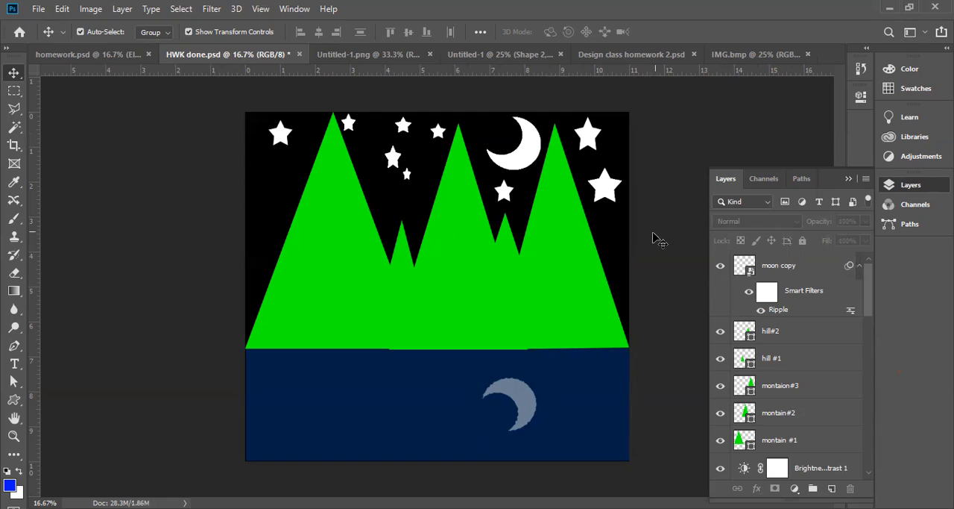
key(ctrl+space)
click(520, 379)
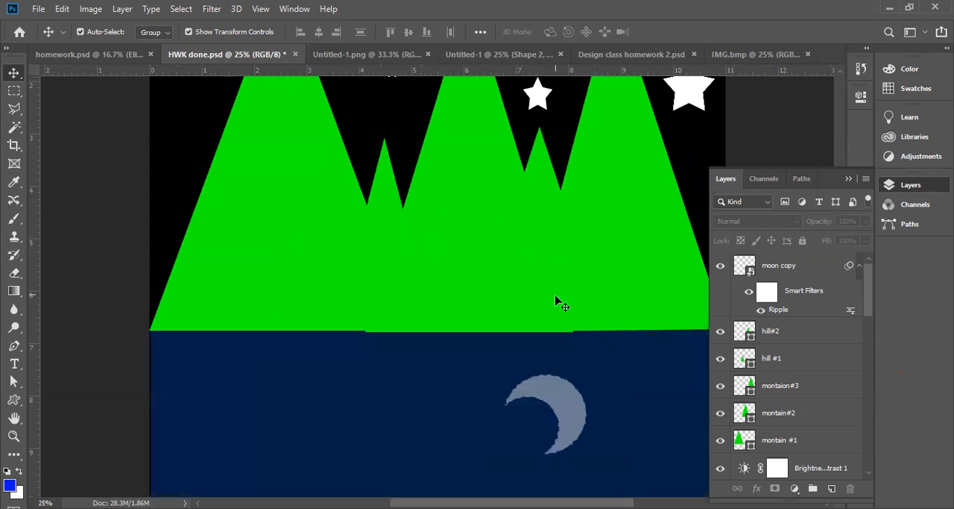
ctrl+alt+click(529, 283)
ctrl+alt+click(489, 247)
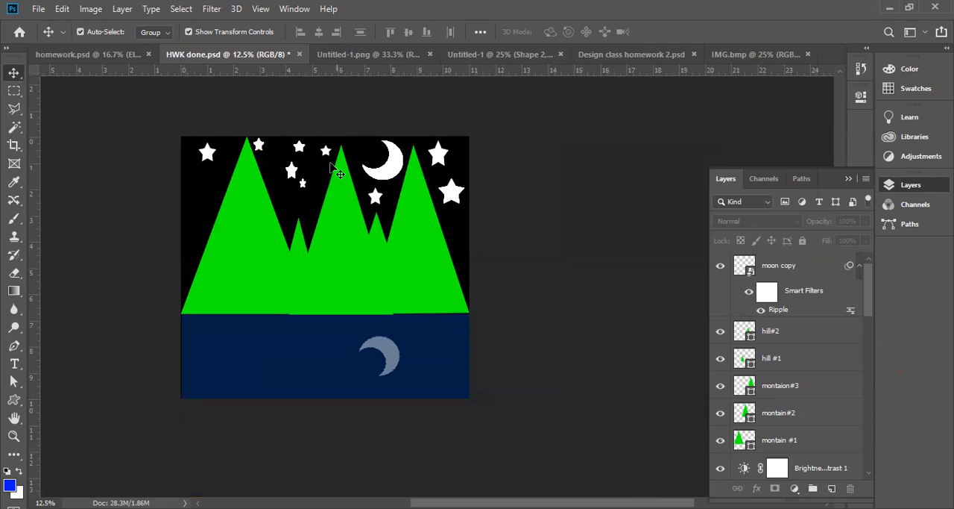
Close the HWK done.psd document and switch to the homework.psd document
click(300, 53)
click(471, 203)
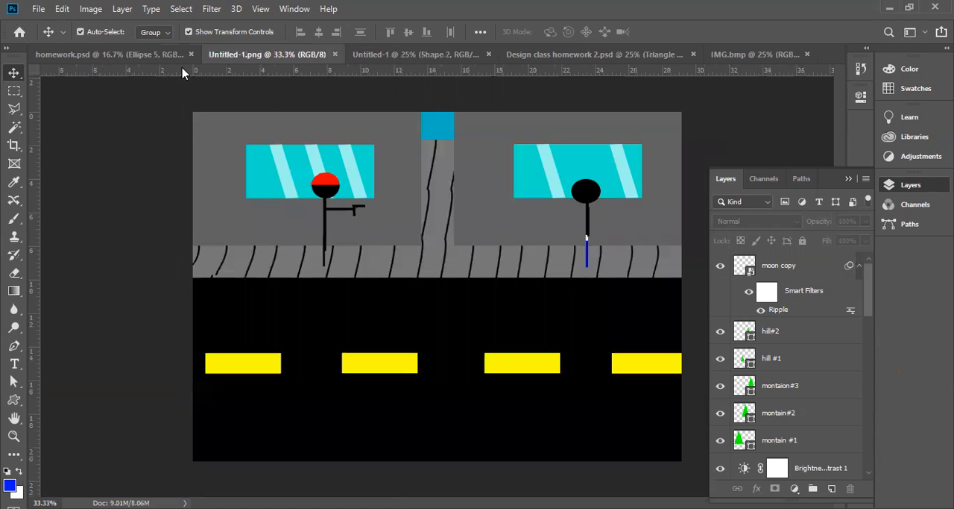
click(152, 59)
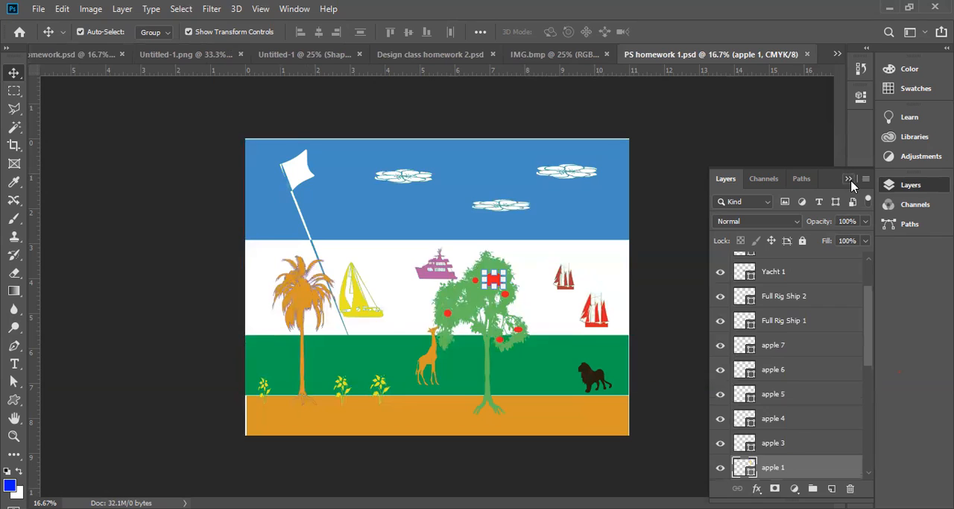
Move the large red apple 1 down and to the left within the tree crown in PS homework 1.psd
click(849, 180)
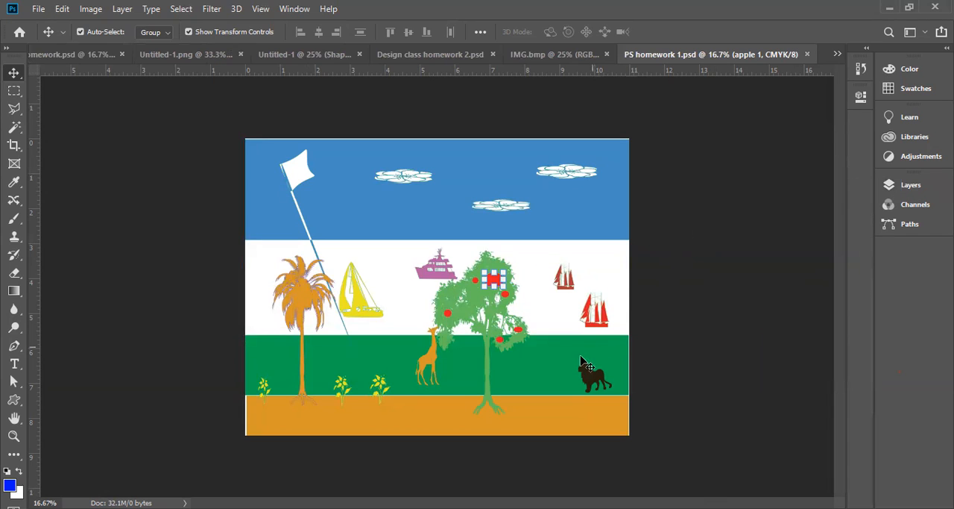
ctrl+click(522, 318)
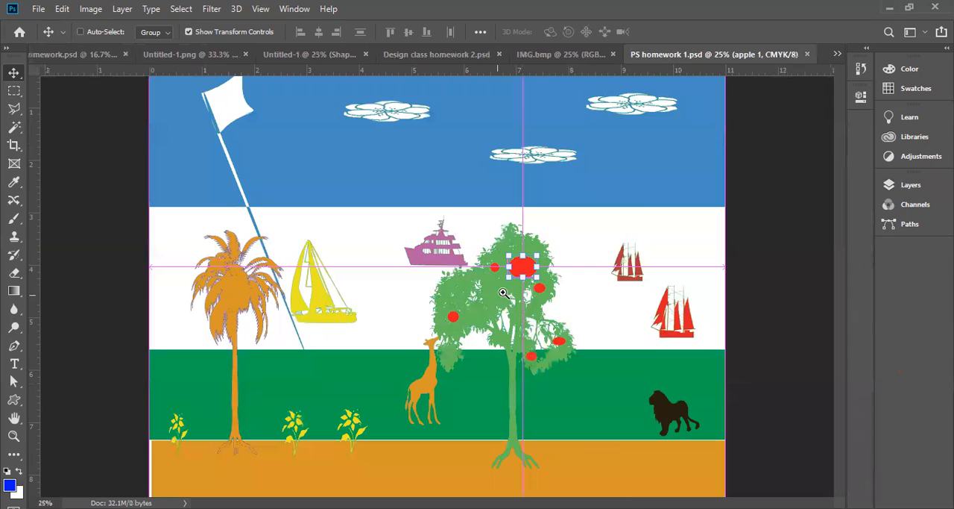
click(909, 184)
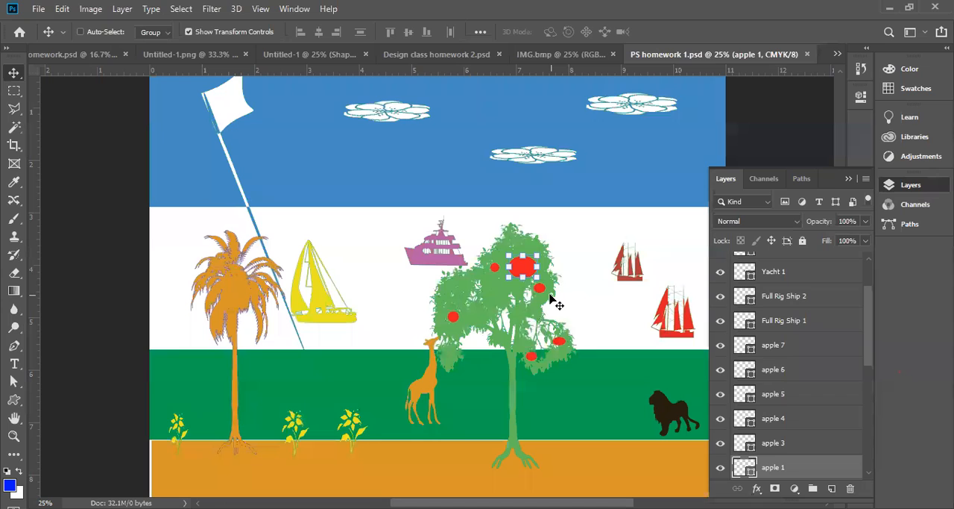
ctrl+click(530, 281)
key(ctrl+t)
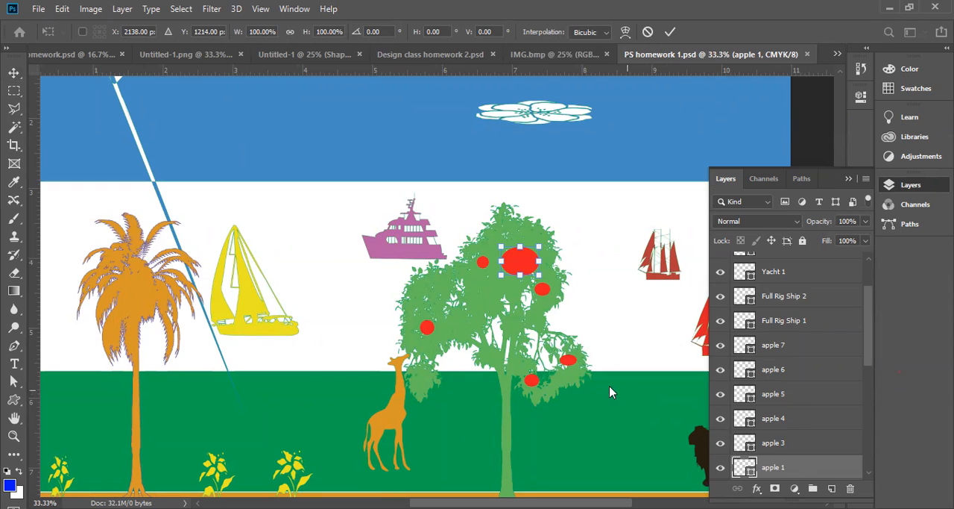
click(14, 73)
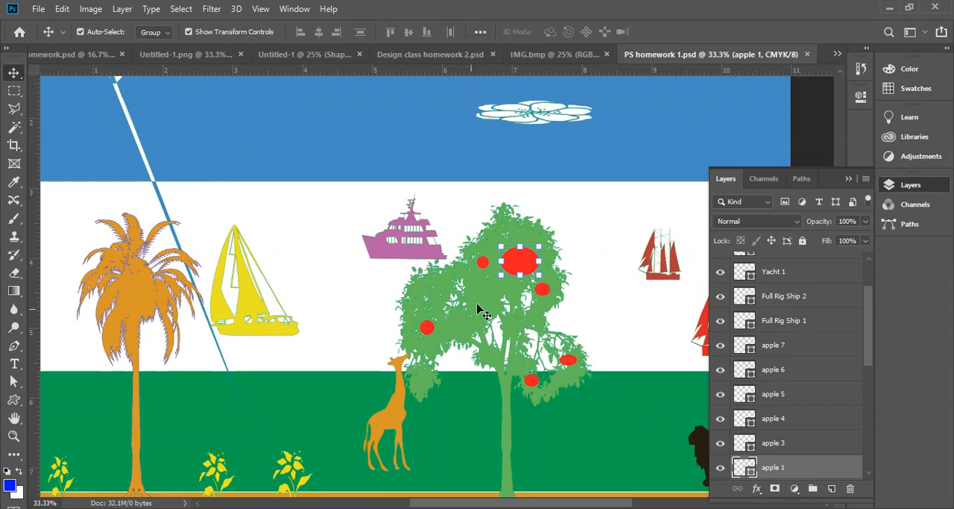
drag(511, 267, 475, 307)
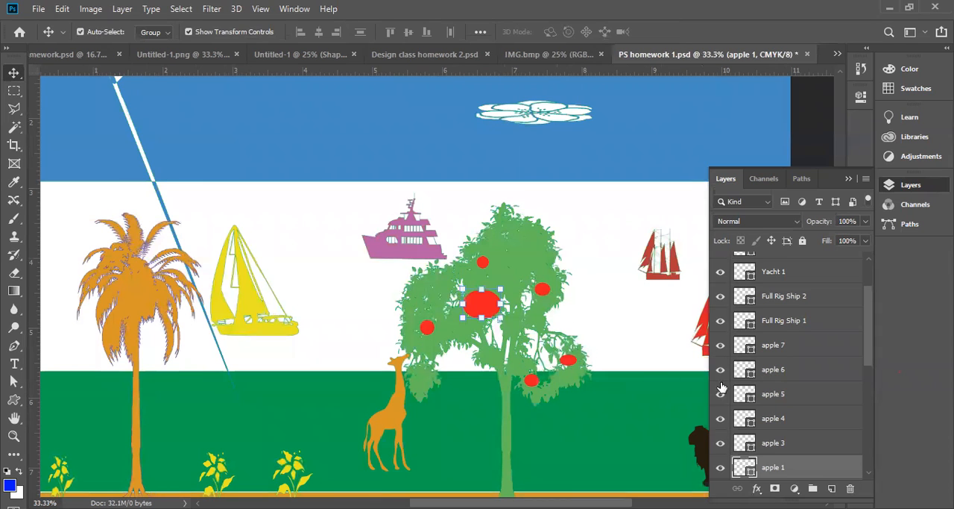
Select the white sea layer in the layer stack and hide it
click(322, 211)
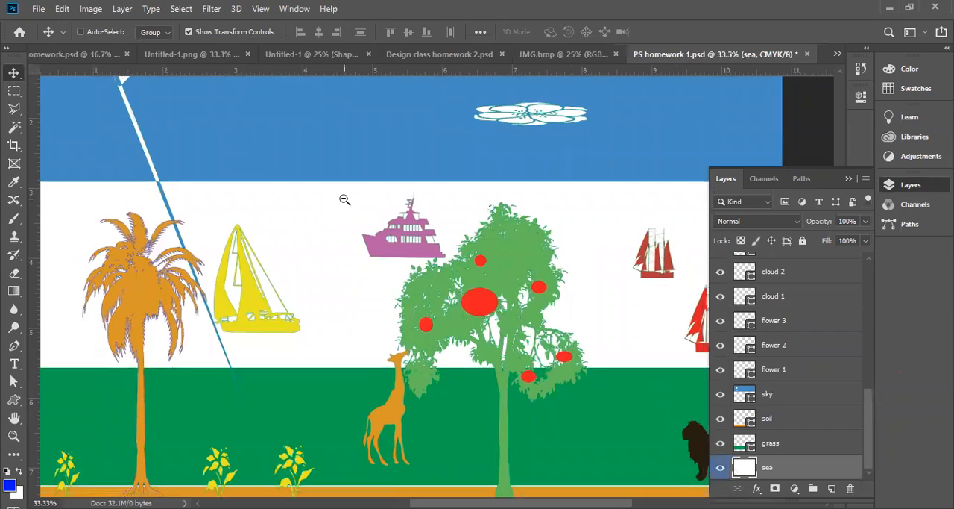
alt+click(345, 199)
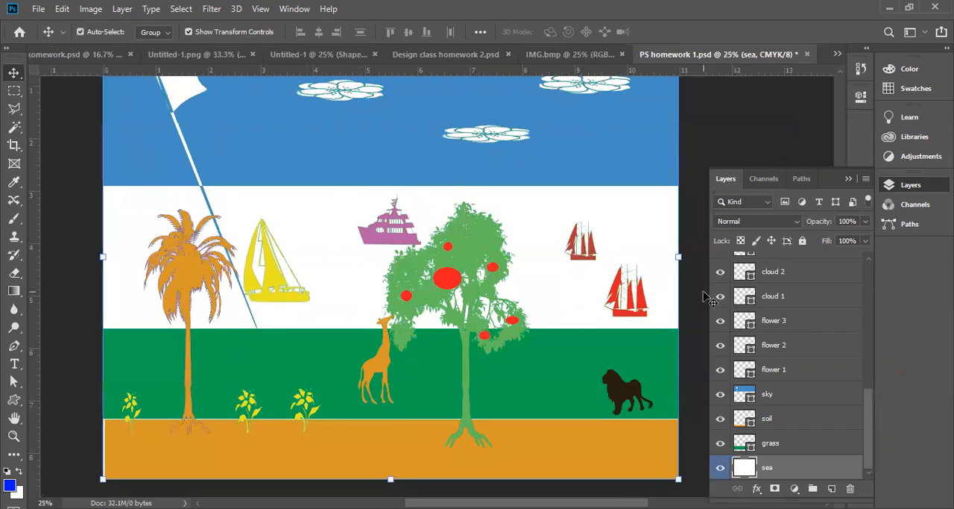
scroll(692, 326, down, 2)
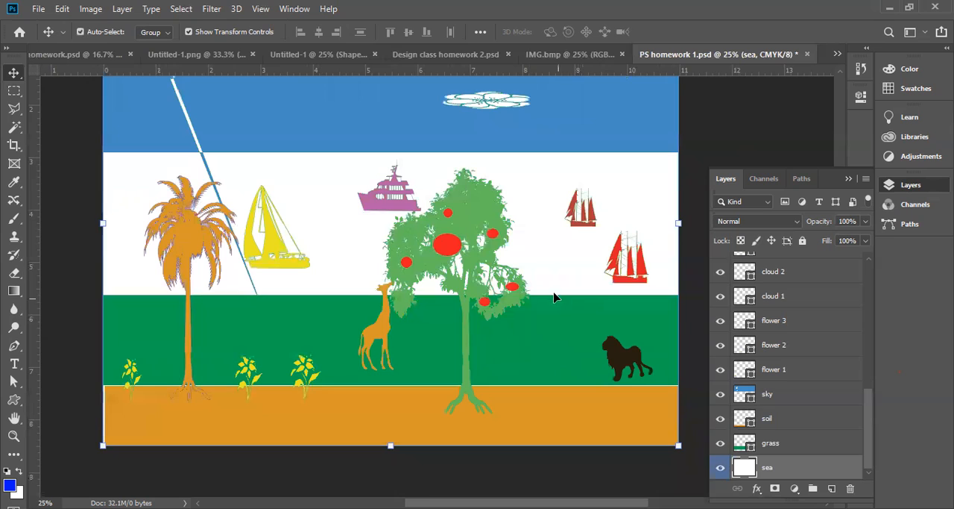
click(618, 134)
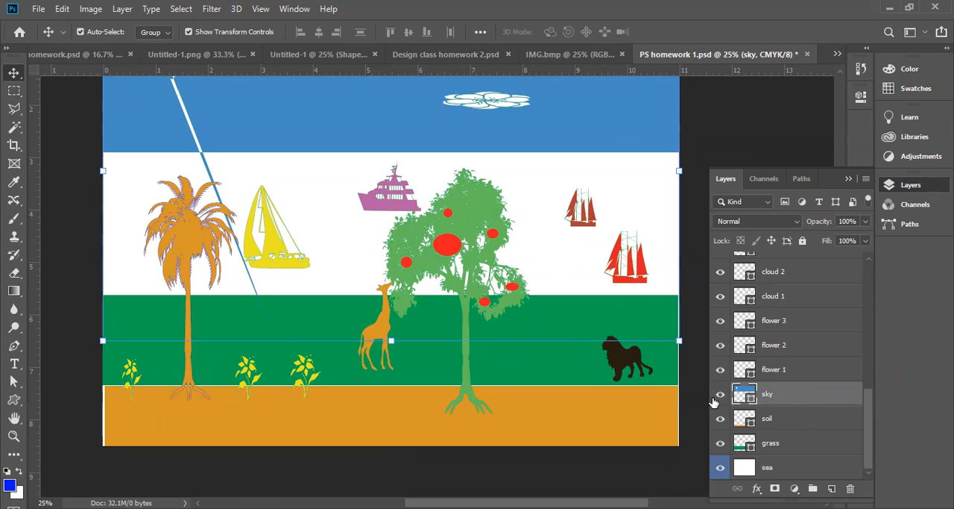
click(787, 469)
drag(868, 442, 869, 470)
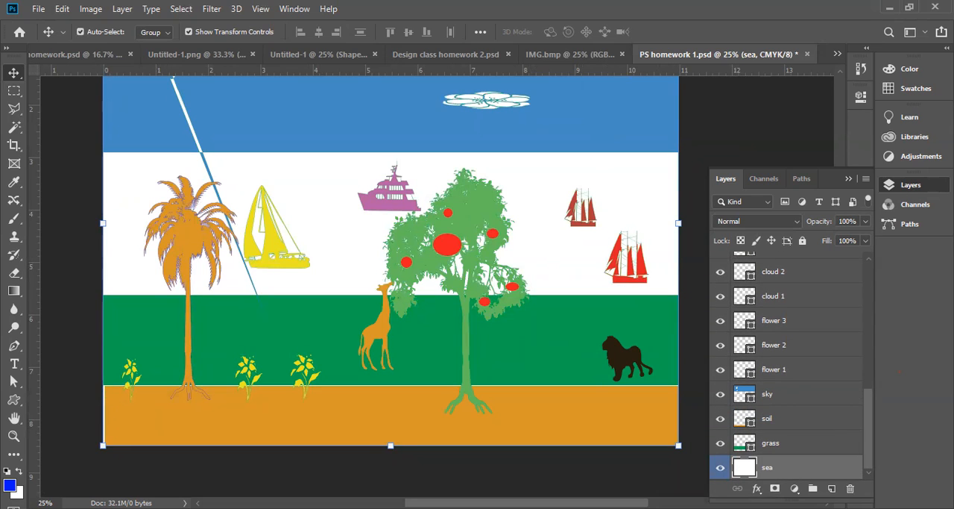
click(720, 468)
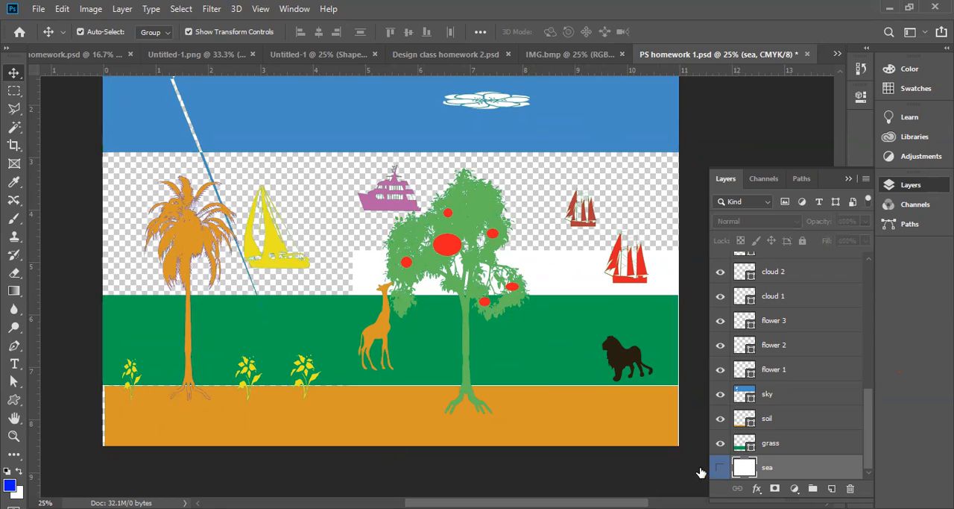
Draw a blue rectangle about 11.29 in wide and 2.87 in high across the empty band between the sky and the grass
click(11, 401)
click(54, 403)
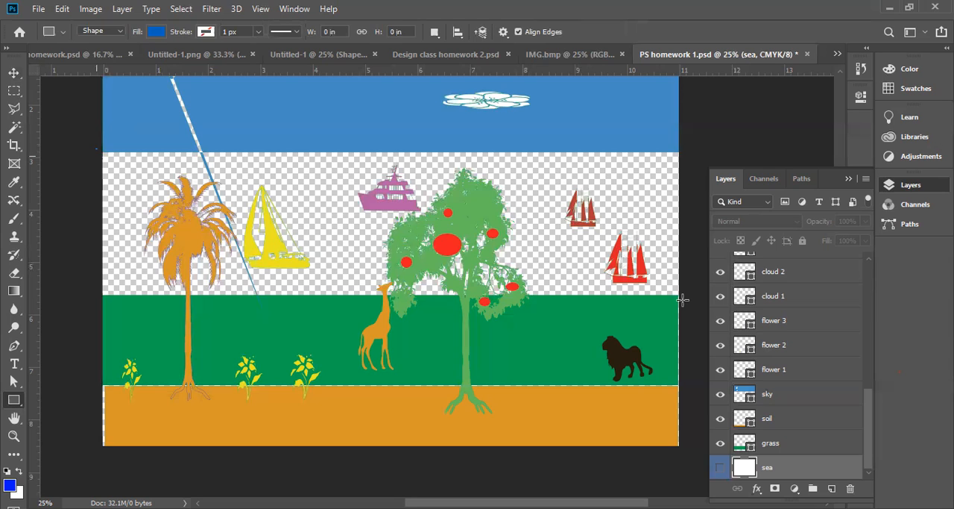
drag(687, 299, 686, 298)
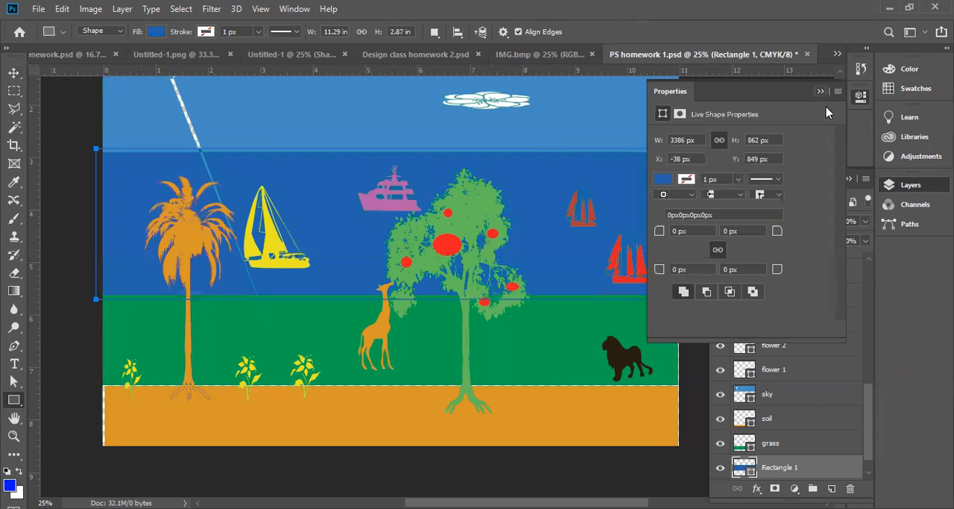
click(822, 92)
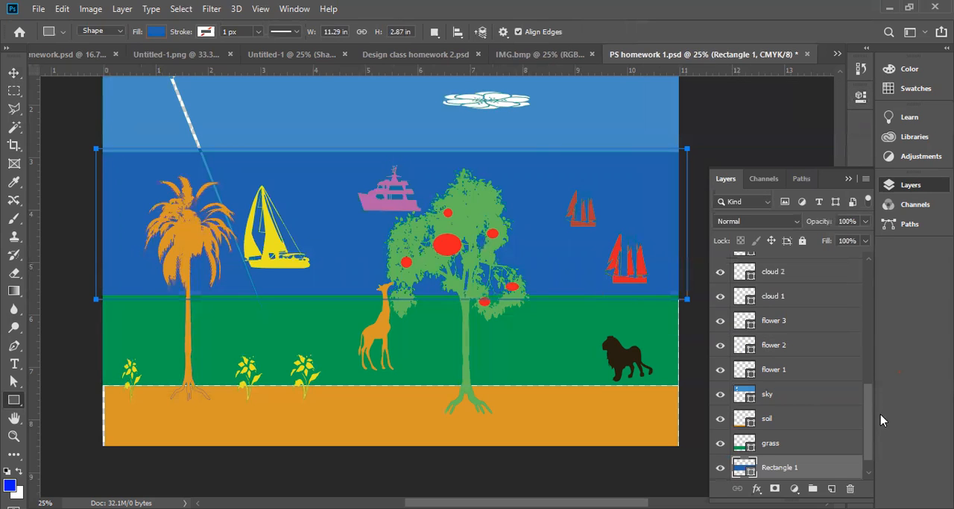
drag(872, 421, 873, 456)
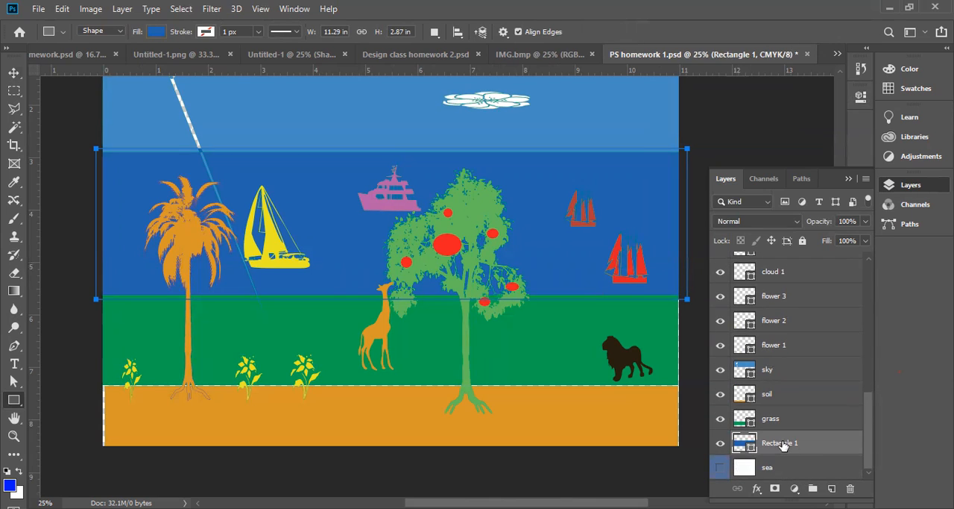
Delete the blue rectangle and draw a replacement about 11.42 in wide and 2.85 in high over the sea band, above the Palm Tree 1 layer
key(Delete)
drag(873, 431, 876, 270)
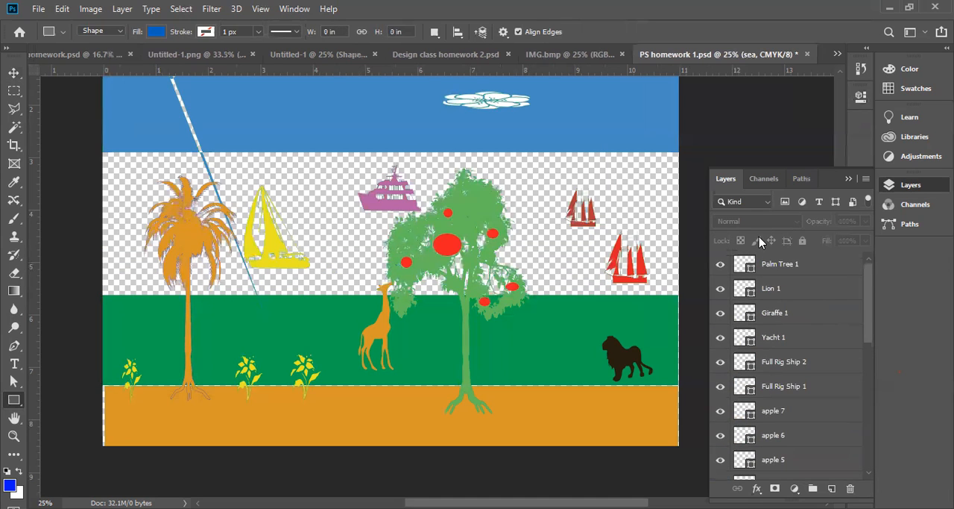
click(799, 268)
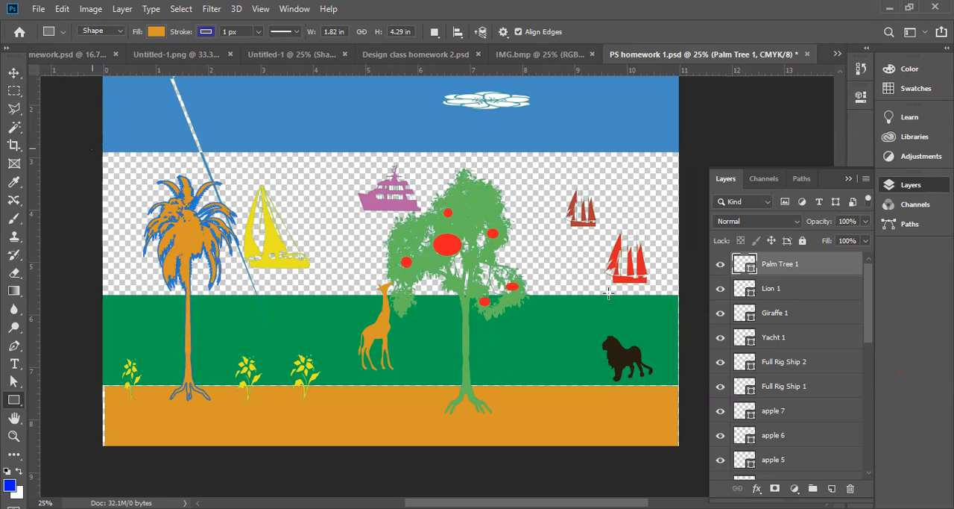
drag(682, 299, 690, 298)
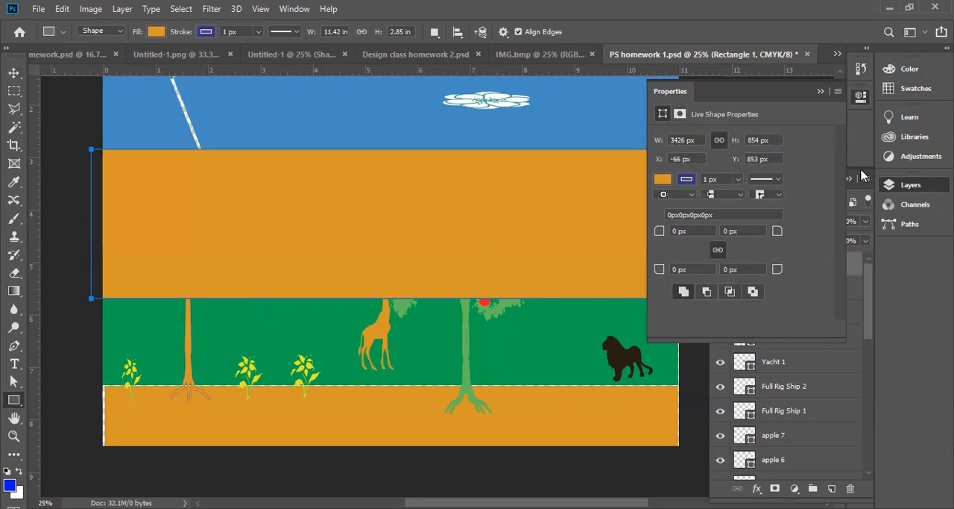
click(821, 92)
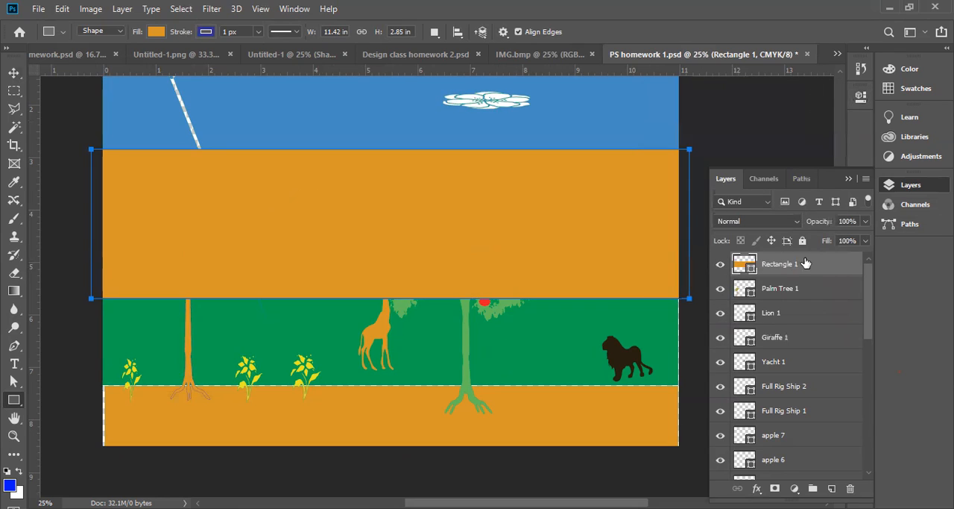
Move the Rectangle 1 layer down the layer stack to sit between the grass and sea layers
right_click(370, 214)
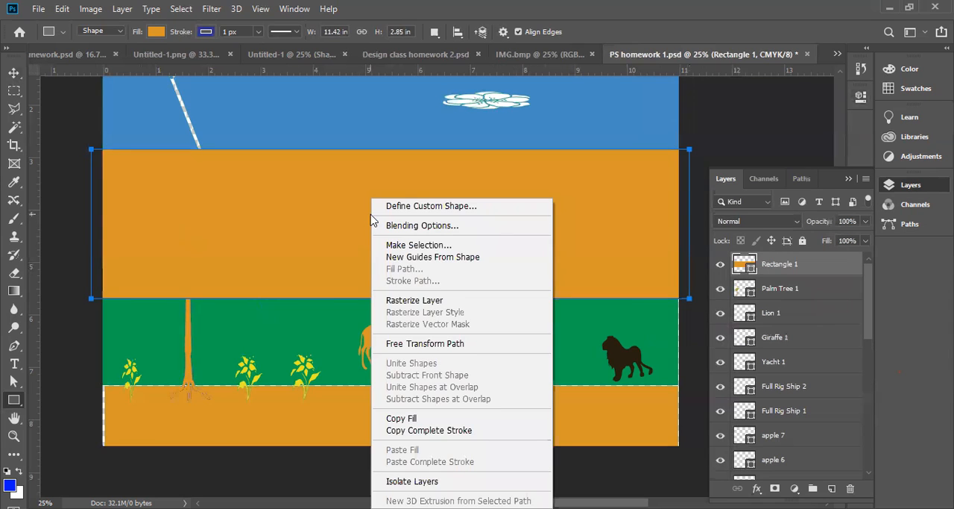
click(791, 270)
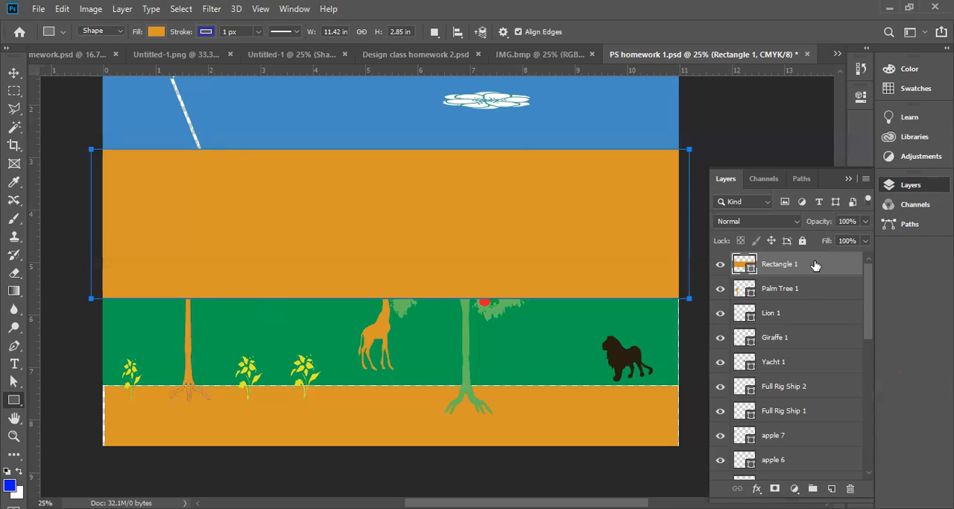
drag(813, 264, 816, 506)
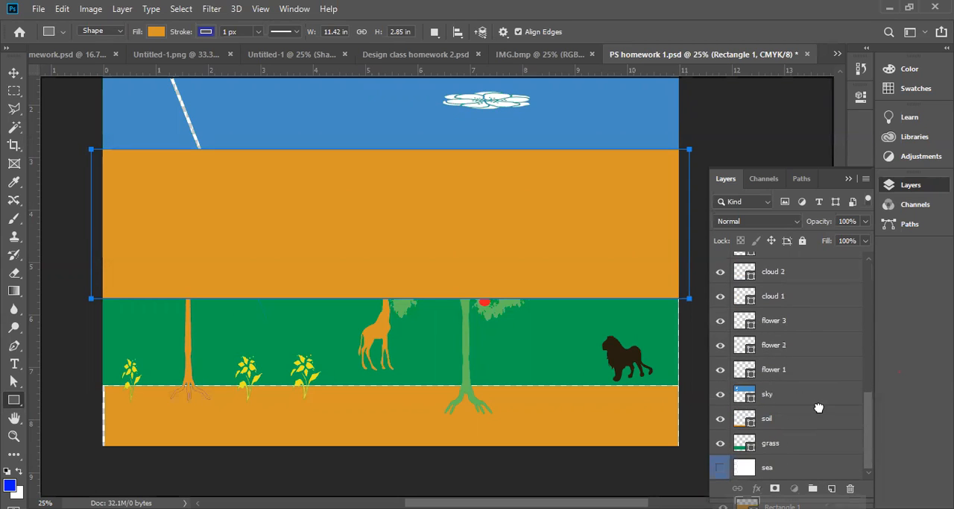
drag(819, 408, 756, 453)
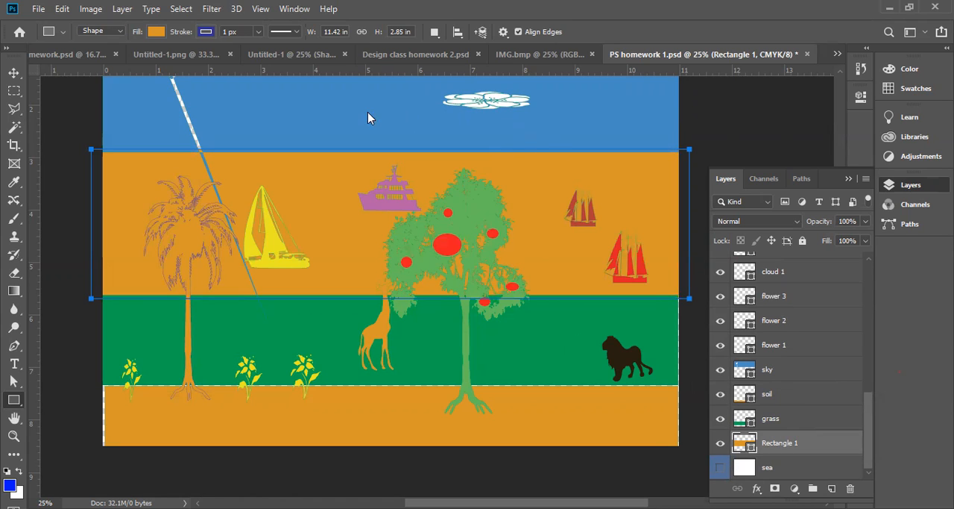
Change the fill of Rectangle 1 to a darker sea blue, 1b6aa5, starting from the sampled sky color
click(347, 106)
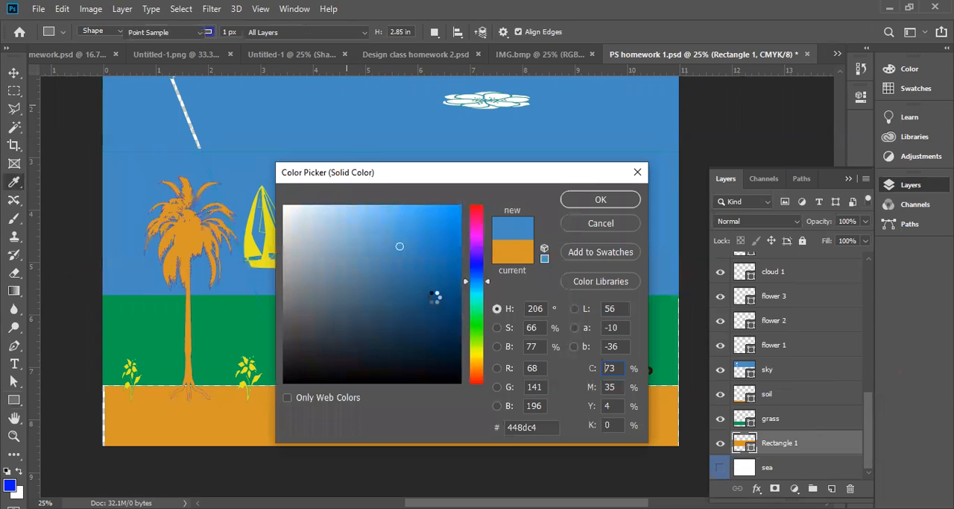
click(432, 268)
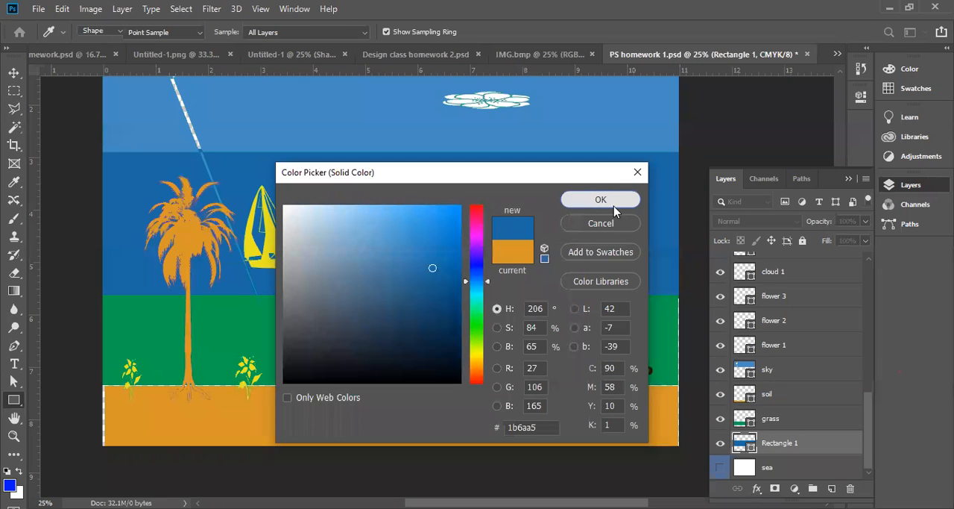
click(609, 197)
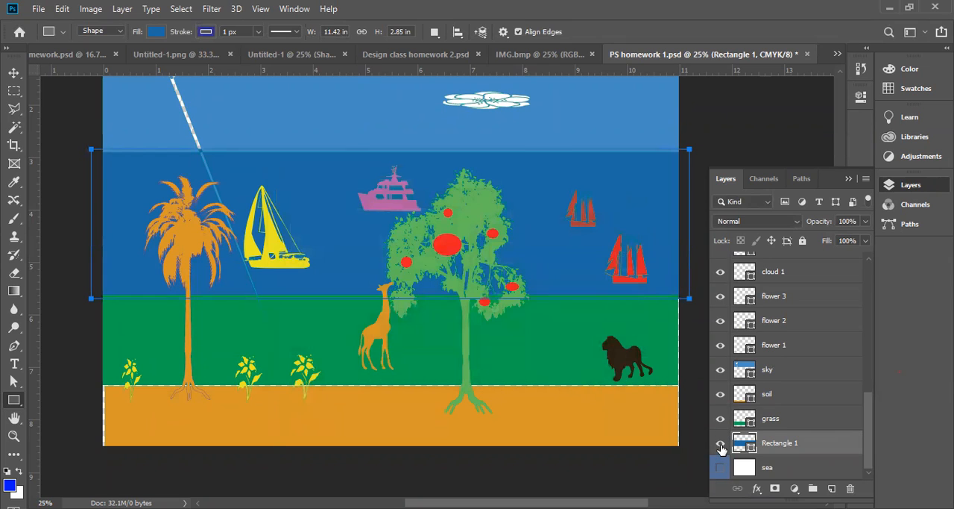
Hide Rectangle 1 and show the white sea layer for comparison, and make Rectangle 1 visible again
click(721, 445)
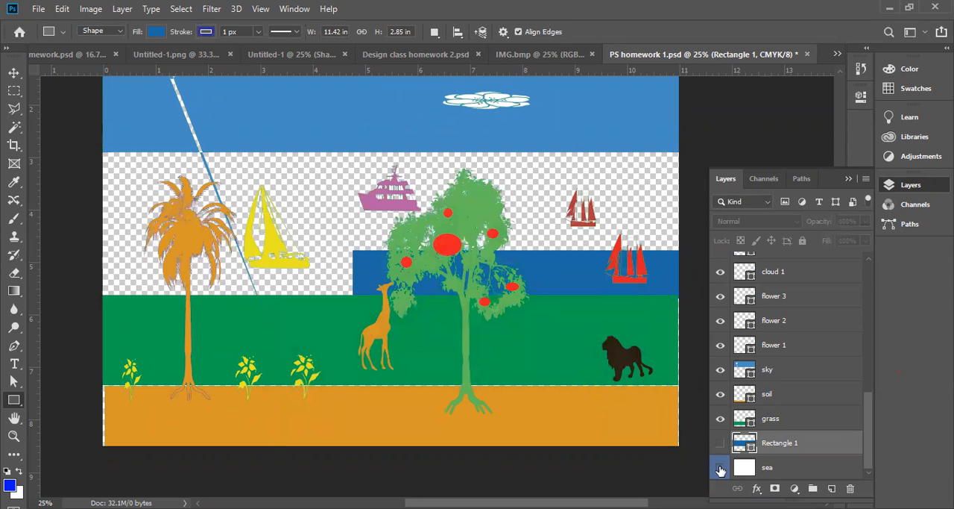
click(779, 469)
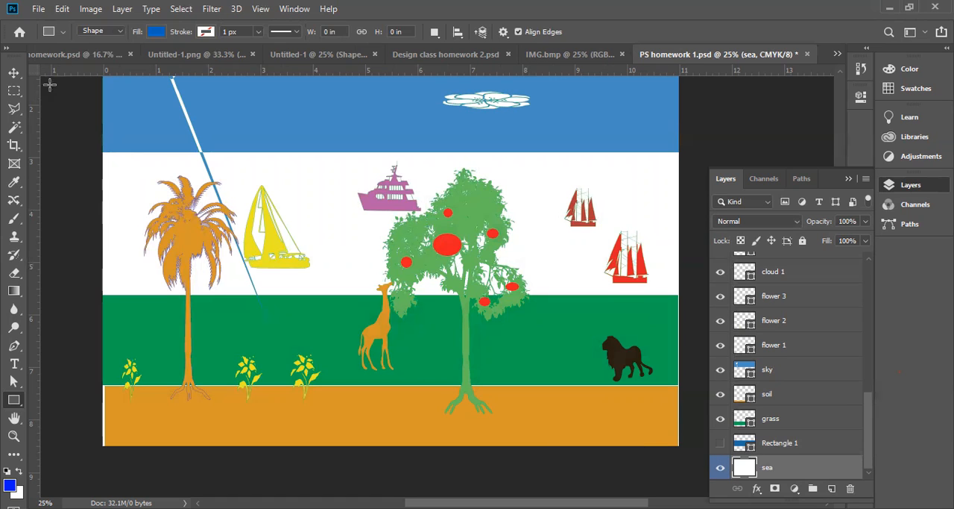
click(63, 9)
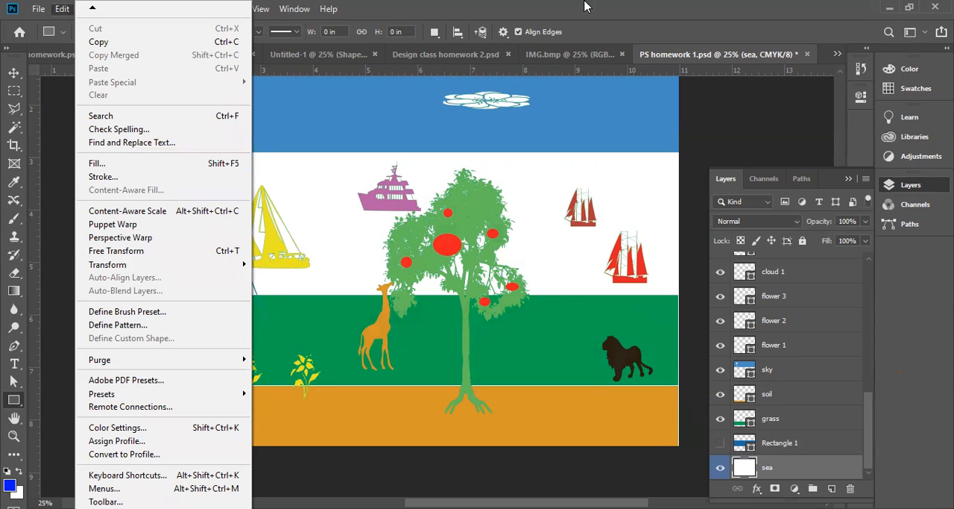
click(655, 20)
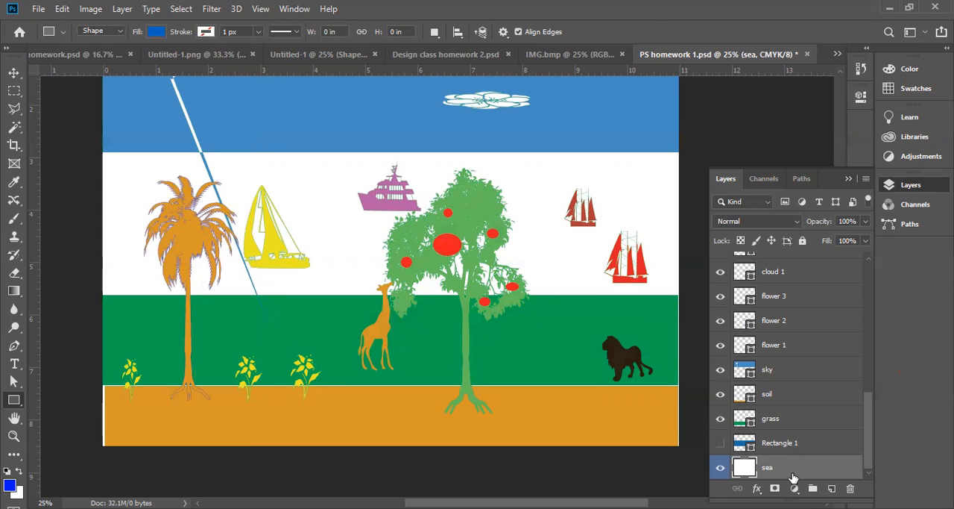
click(721, 443)
click(842, 446)
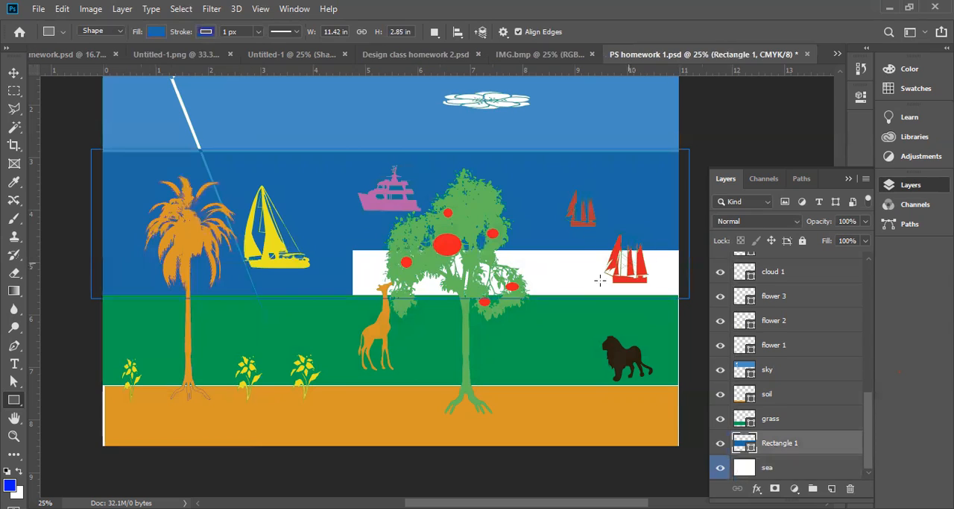
Select the white cloud 2 shape in the sky with the Move tool and delete it
click(14, 72)
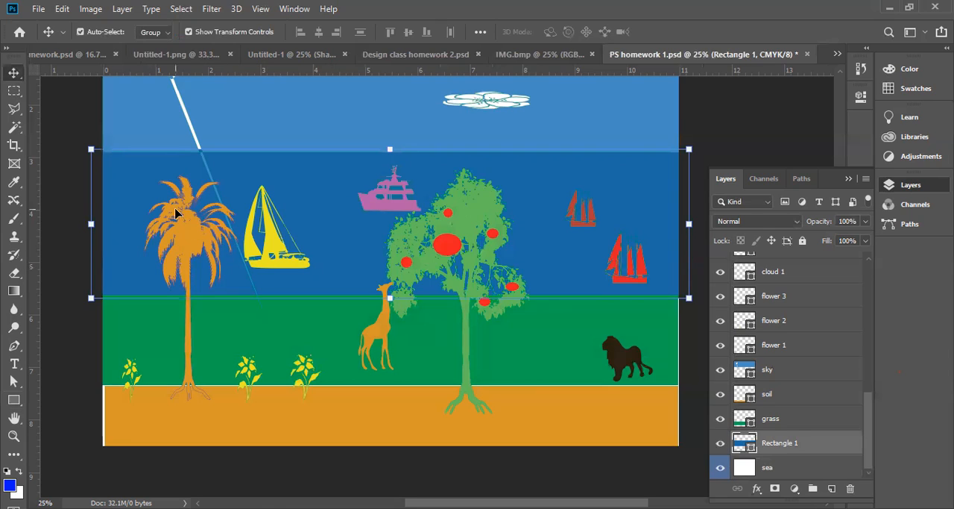
click(513, 101)
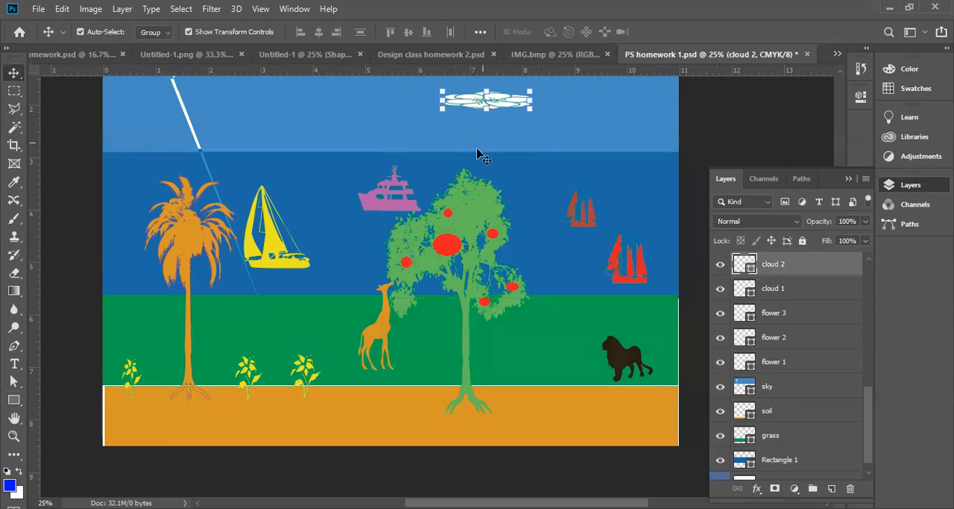
key(Delete)
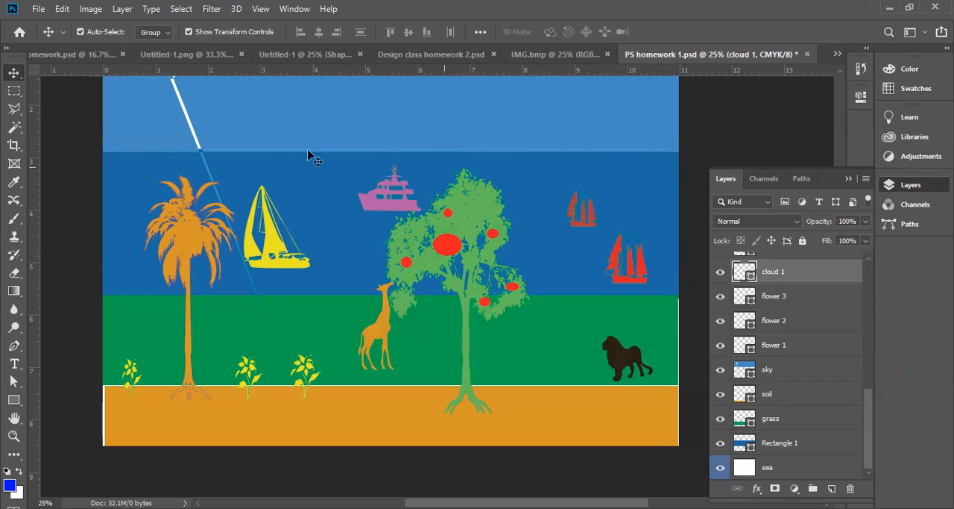
Delete cloud 1 and draw an ellipse about 293 px wide and 193 px high in the sky beside the kite
click(16, 401)
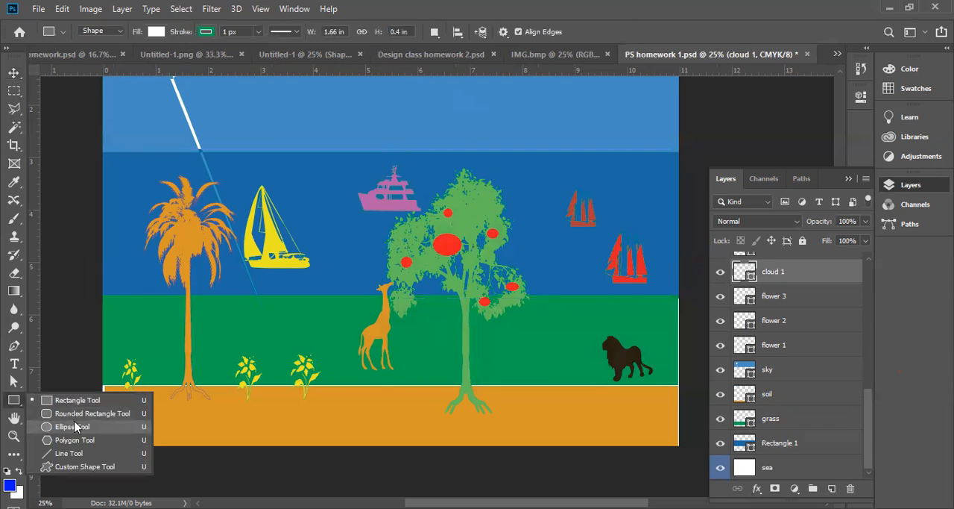
click(73, 427)
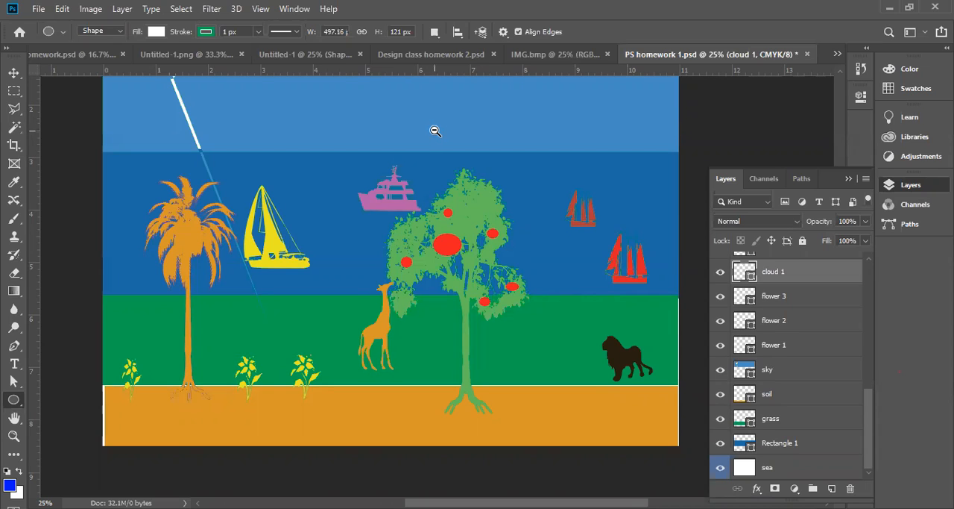
ctrl+alt+click(436, 130)
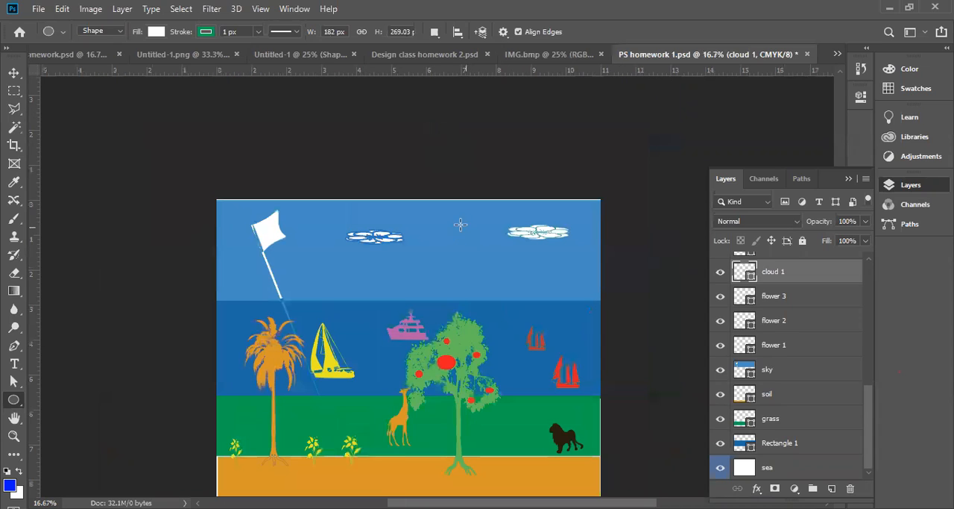
key(Delete)
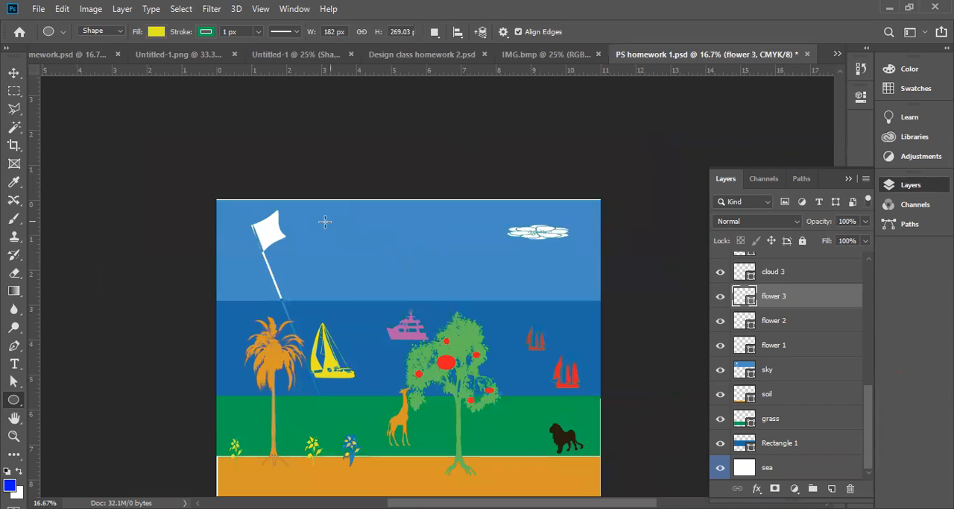
drag(356, 246, 323, 223)
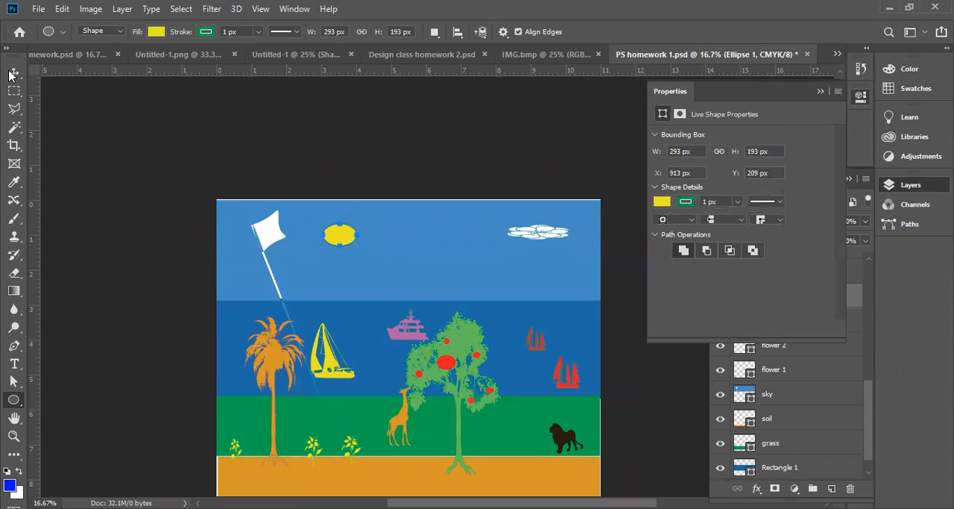
Set the fill color of the new sky ellipse to white, ffffff
click(11, 73)
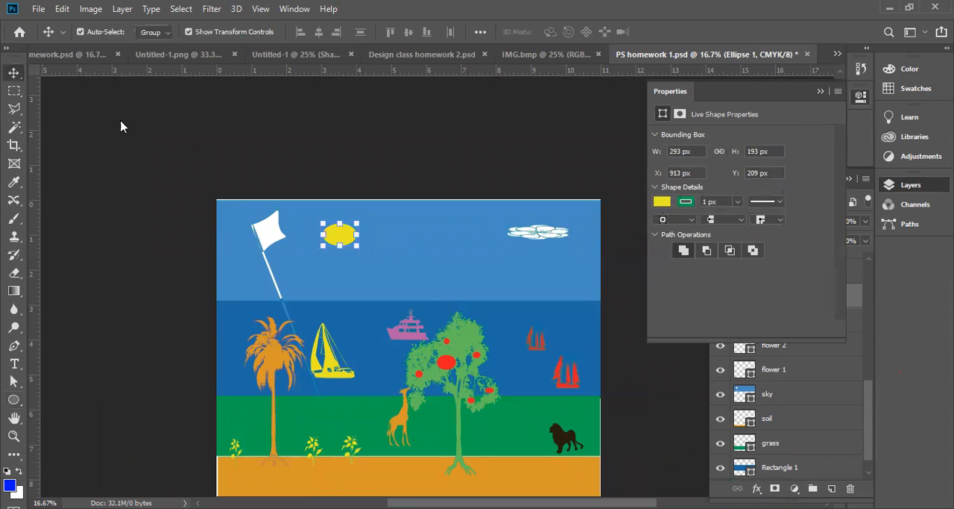
click(915, 194)
click(912, 188)
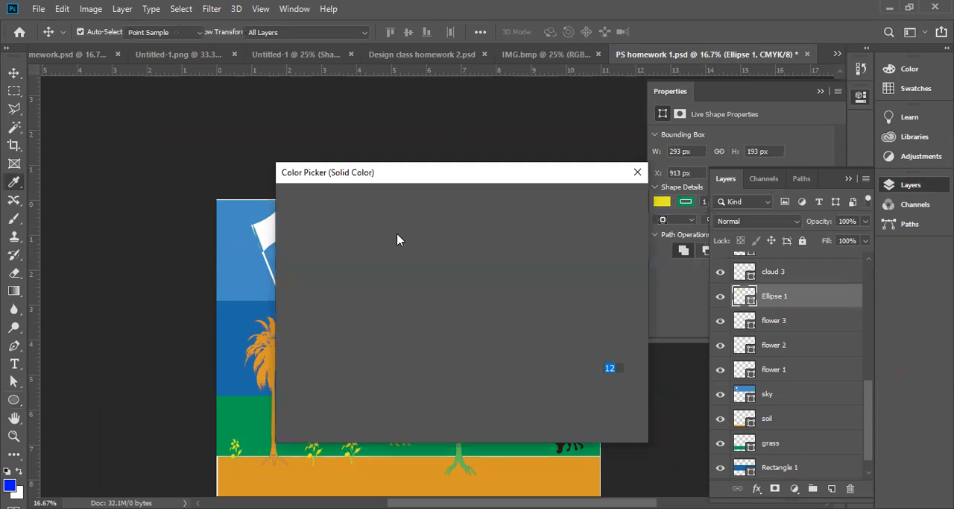
drag(388, 228, 268, 186)
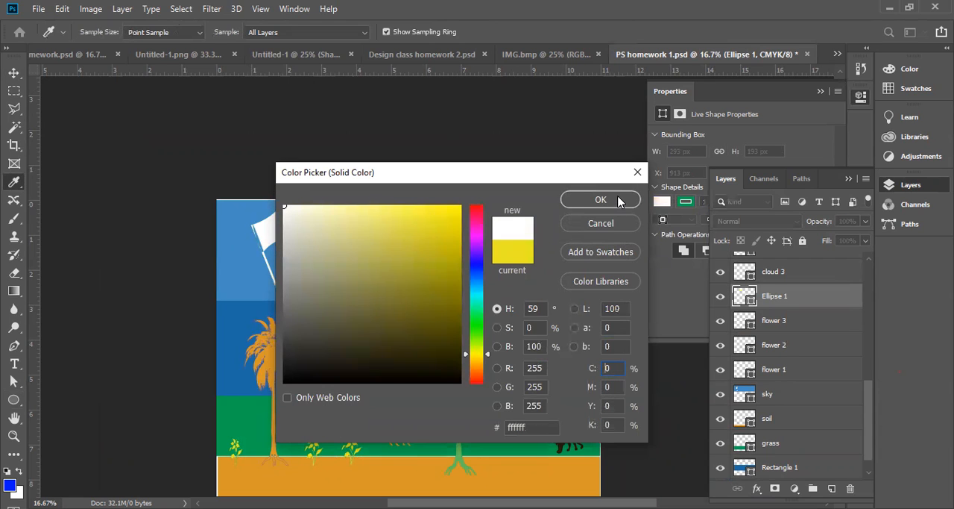
click(619, 200)
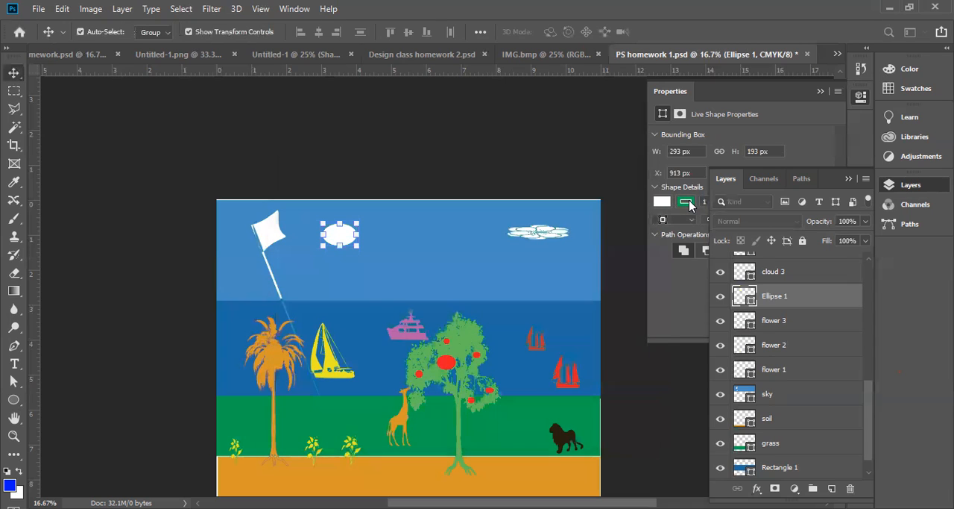
Remove the green stroke from the white ellipse by setting it to no color
click(673, 192)
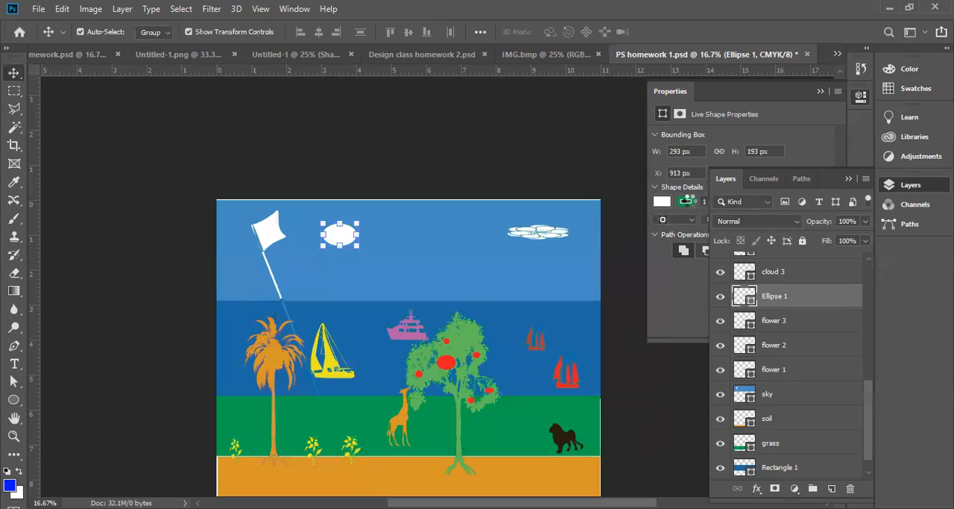
click(686, 202)
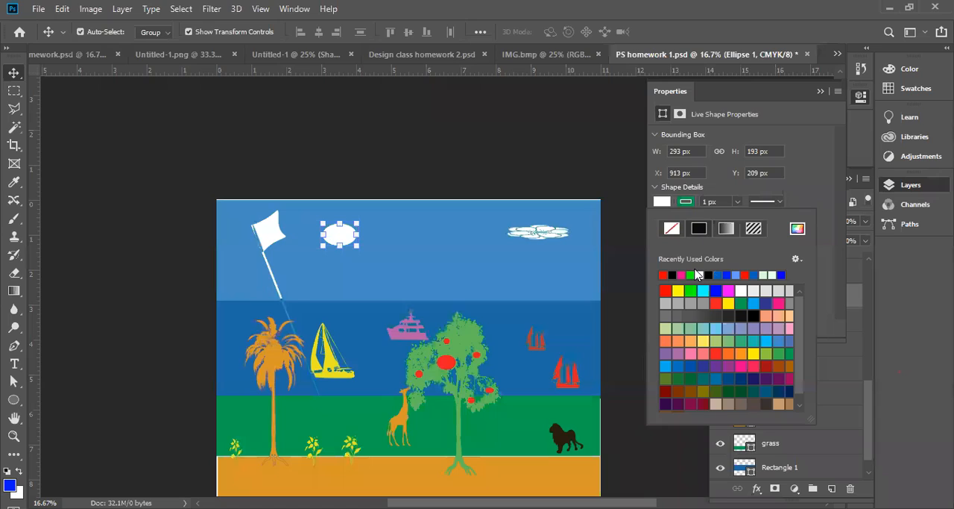
click(674, 229)
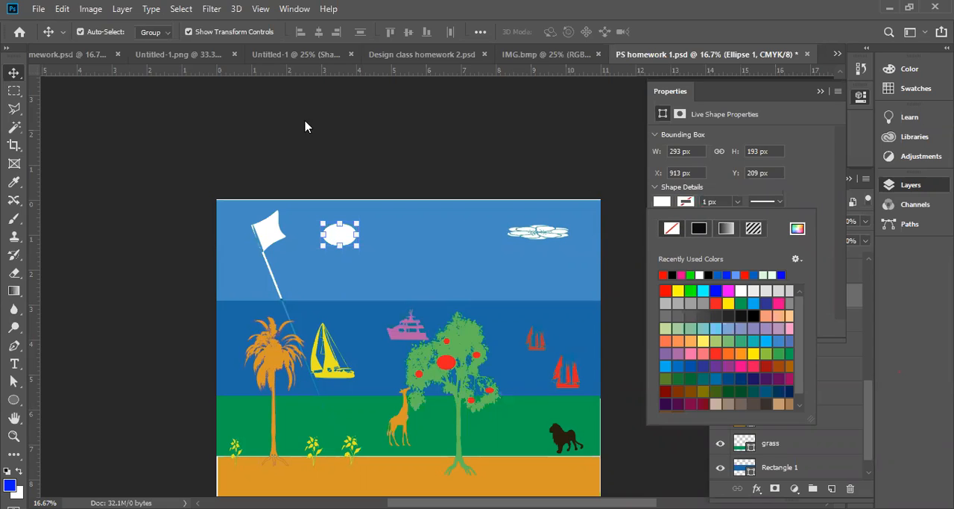
Duplicate the white ellipse up and to the right so the copy overlaps it, at about X 1017 px, Y 113 px
key(ctrl+space)
ctrl+click(354, 243)
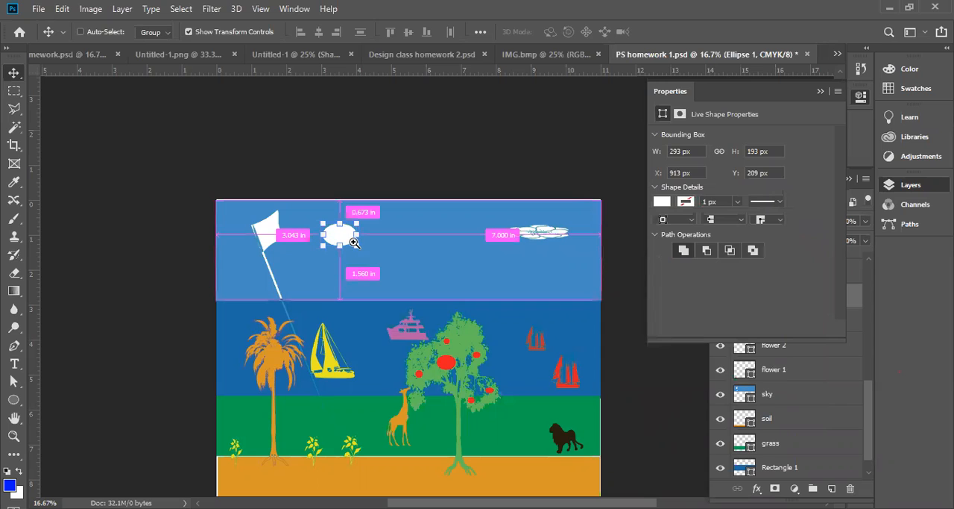
ctrl+click(349, 239)
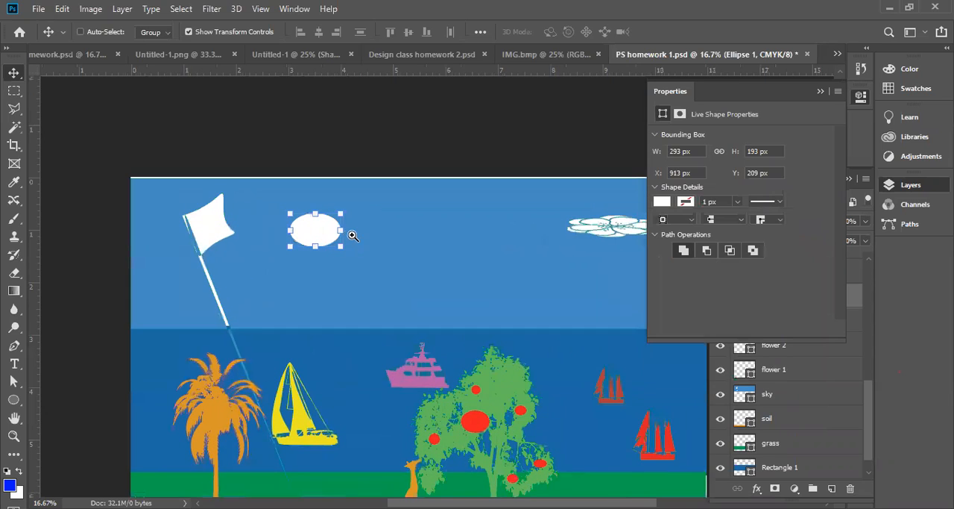
ctrl+click(348, 234)
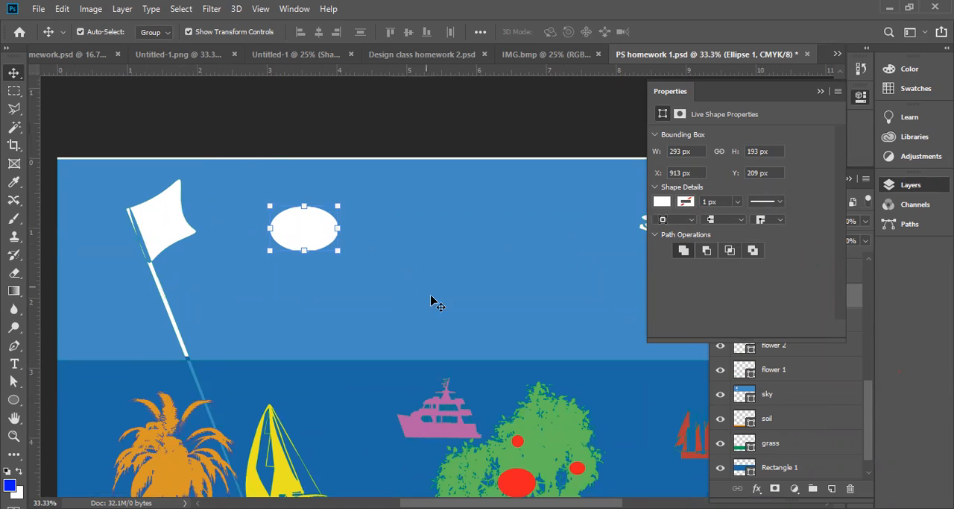
drag(307, 237, 308, 237)
drag(333, 210, 334, 210)
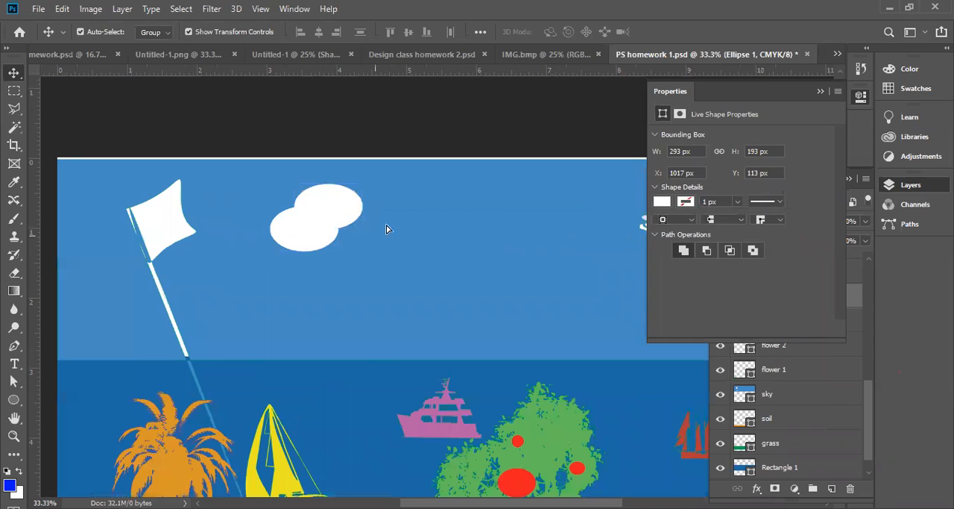
Duplicate the white ellipse three times to widen the cloud, at about X 1206, Y 113; X 1375, Y 123; and X 1171, Y 220 px
drag(342, 207, 390, 237)
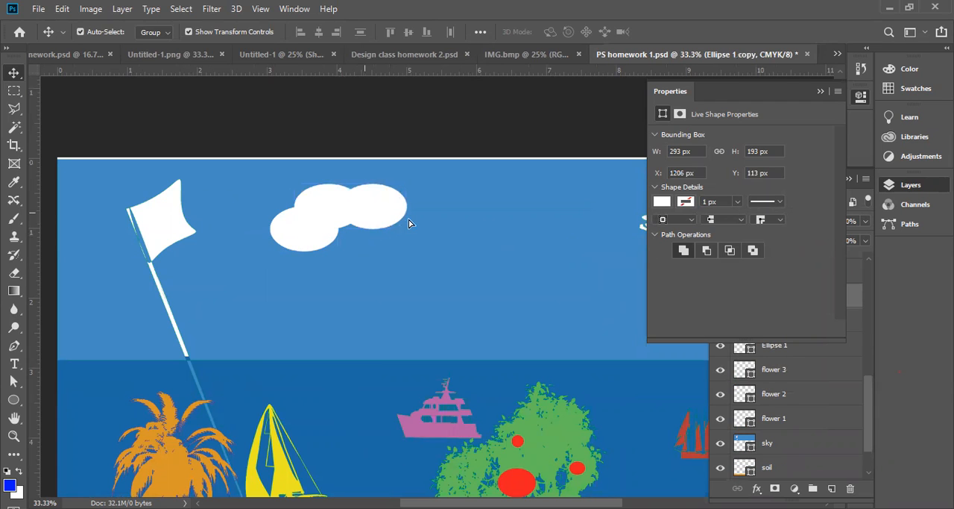
drag(365, 213, 406, 216)
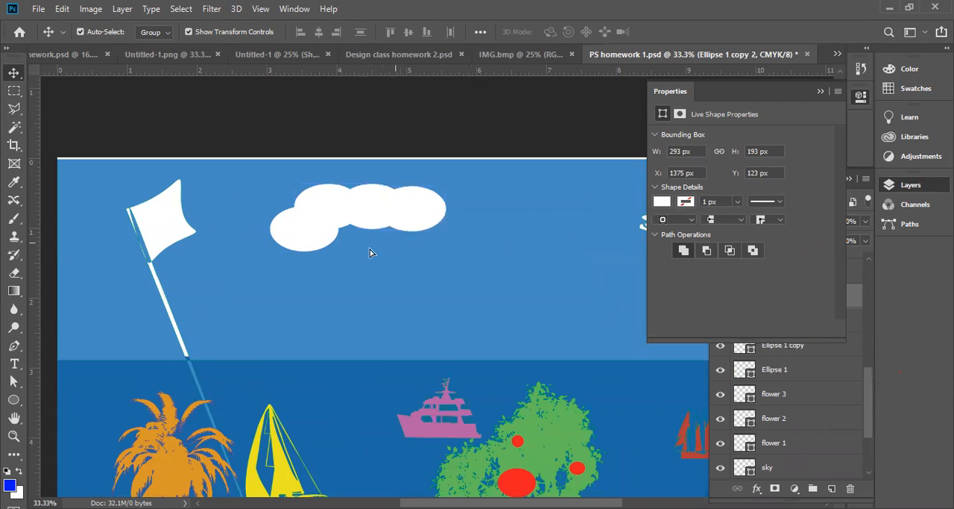
drag(362, 243, 362, 255)
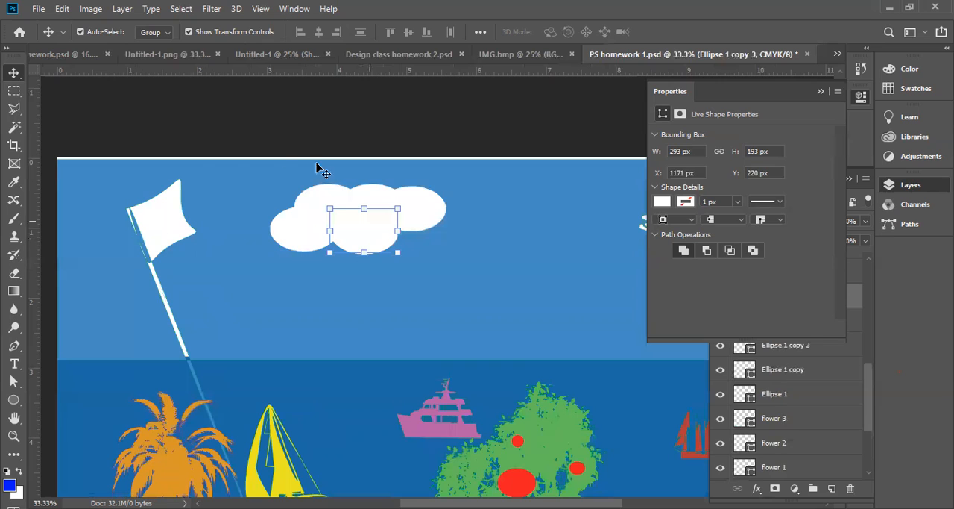
click(188, 119)
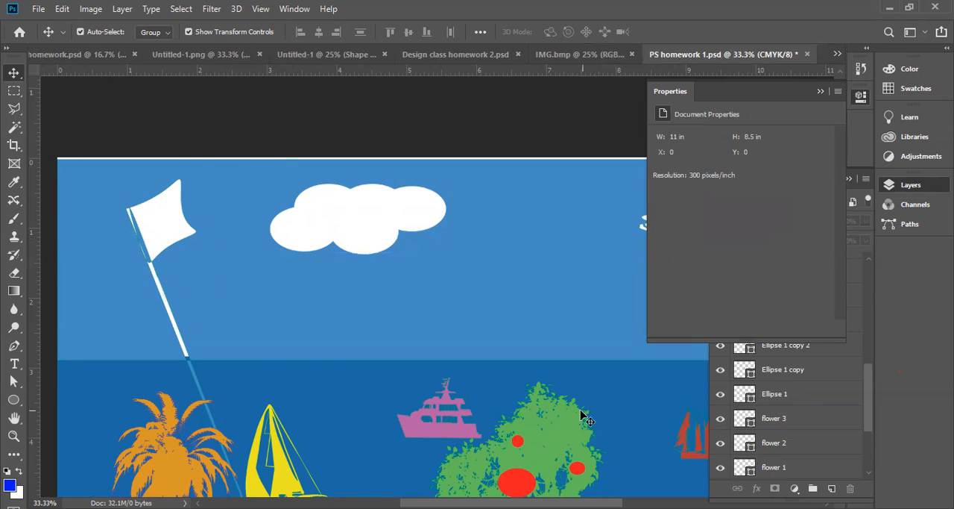
Add more overlapping ellipse copies along the cloud's lower edge, including one at about X 1354 px, Y 256 px
drag(361, 236, 399, 245)
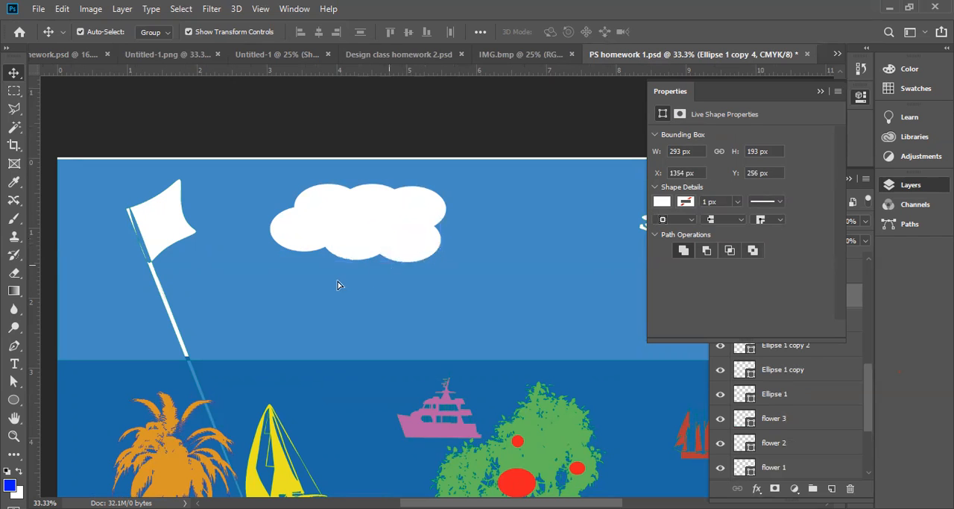
click(386, 128)
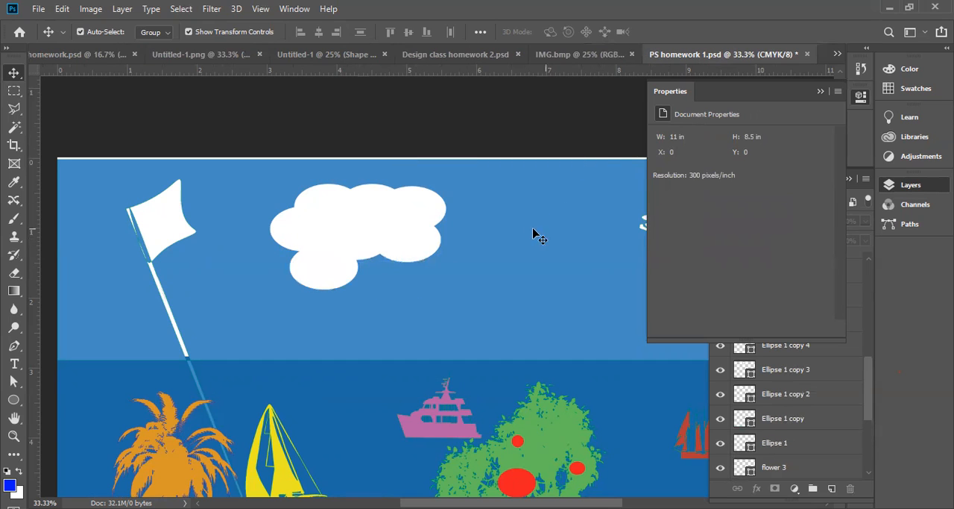
alt+click(405, 221)
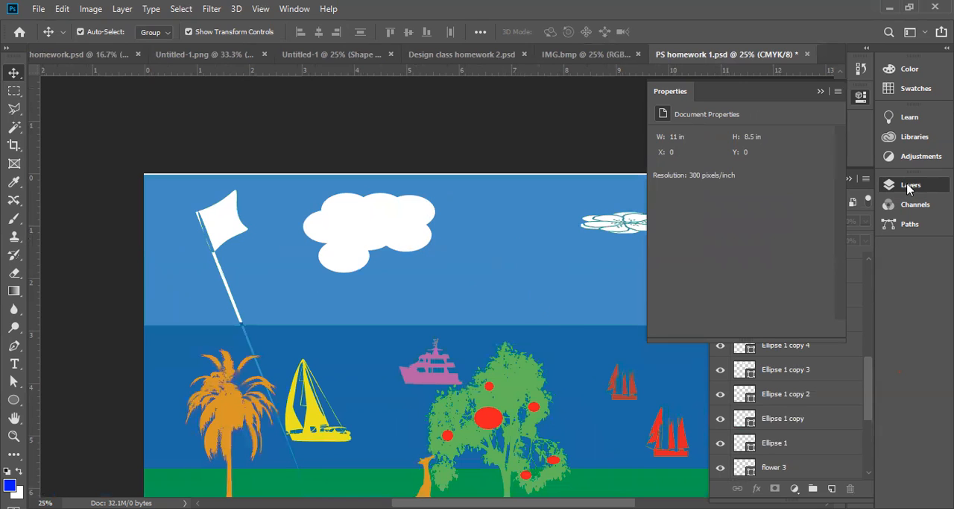
Pull an ellipse out of the cloud toward the flat cloud and scale another lower ellipse to 66.32% of its height
click(820, 91)
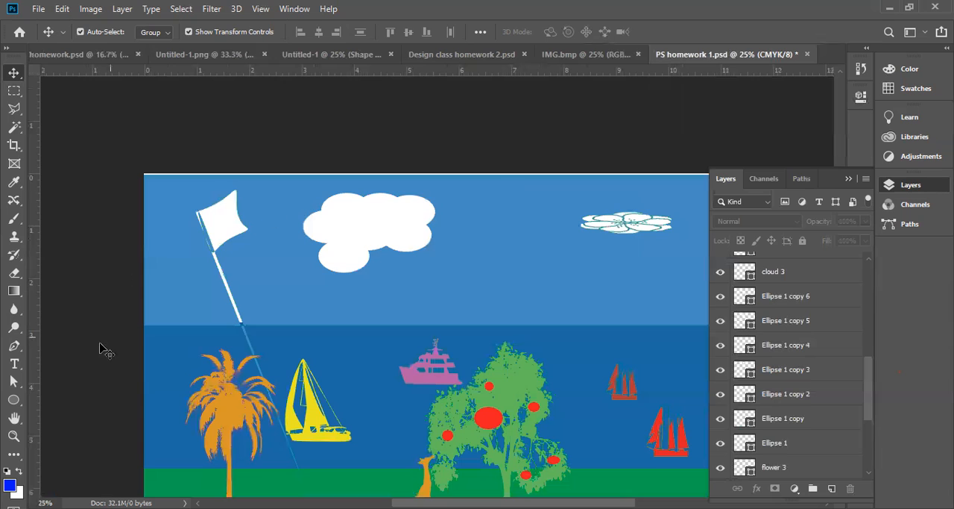
click(331, 226)
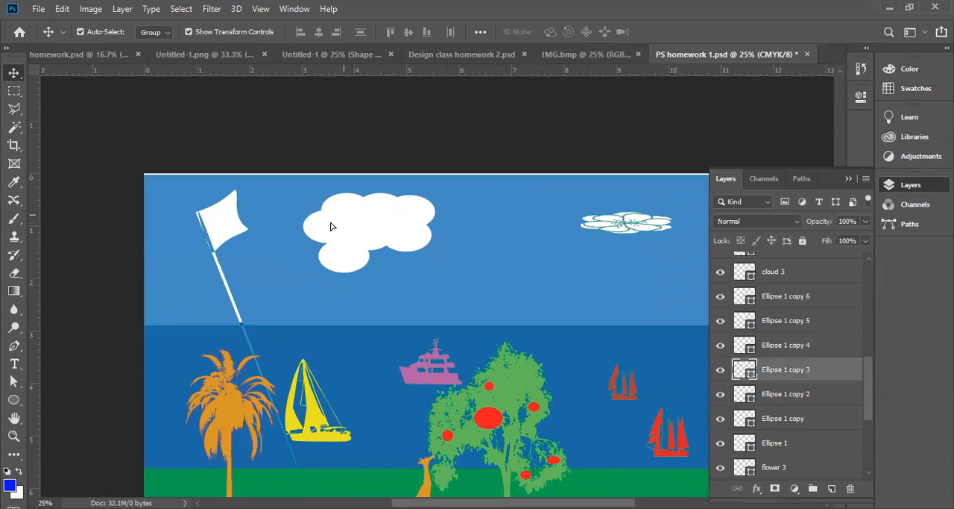
click(418, 237)
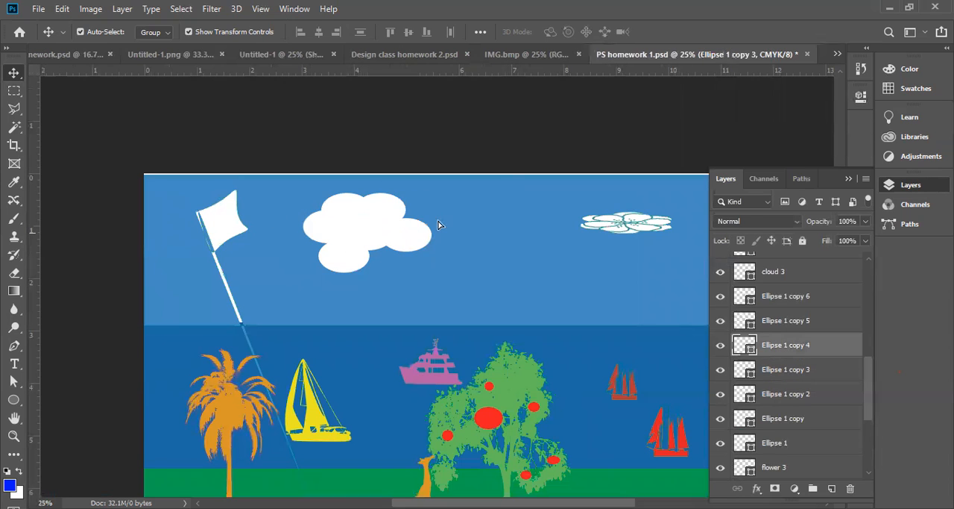
click(376, 239)
key(ctrl+t)
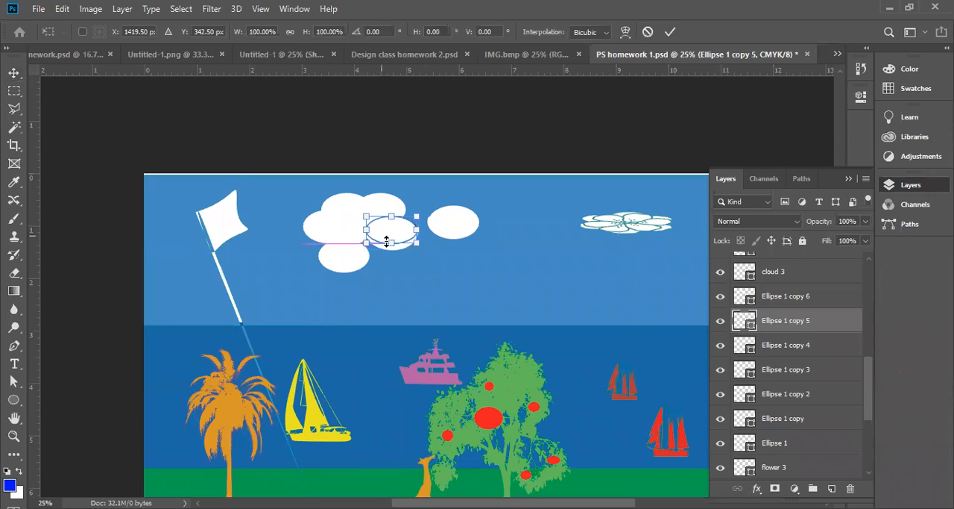
key(Return)
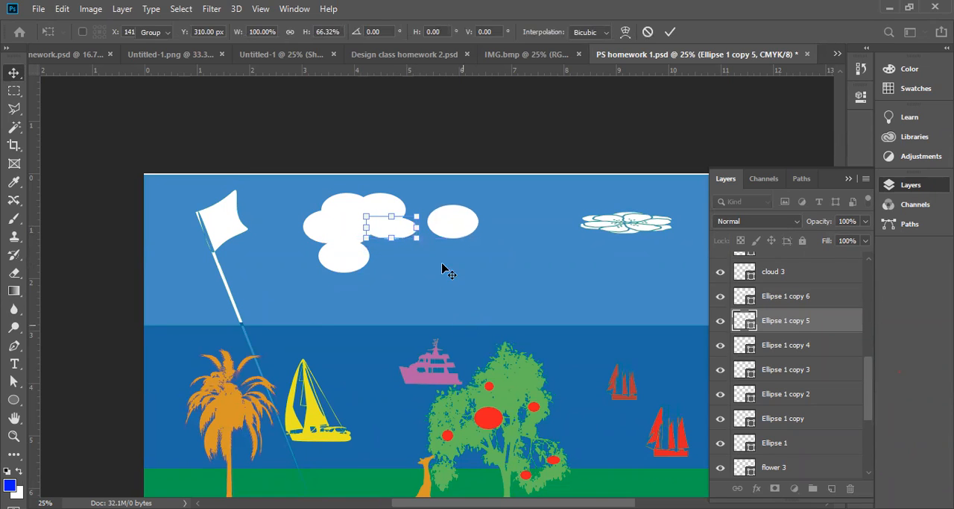
click(409, 251)
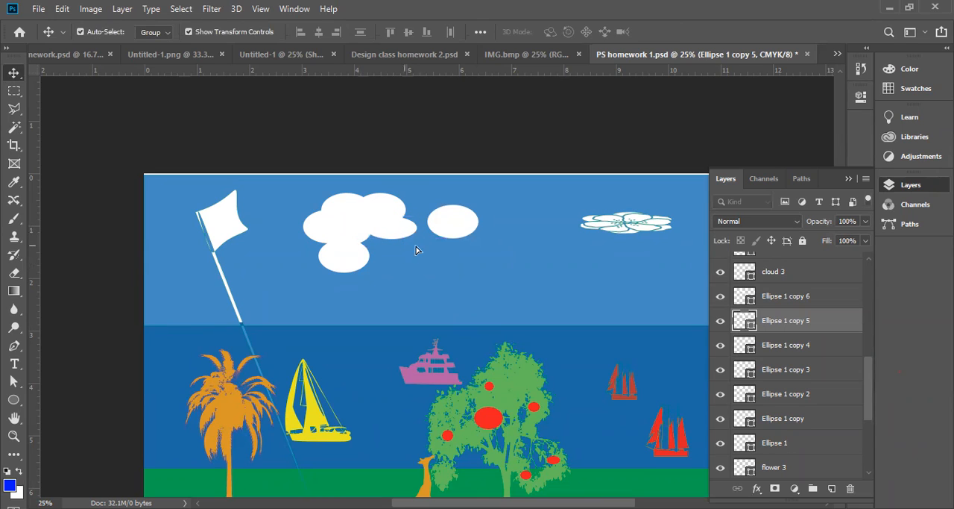
Move the flattened ellipse below the separated ellipse and select both of them
drag(401, 235, 448, 235)
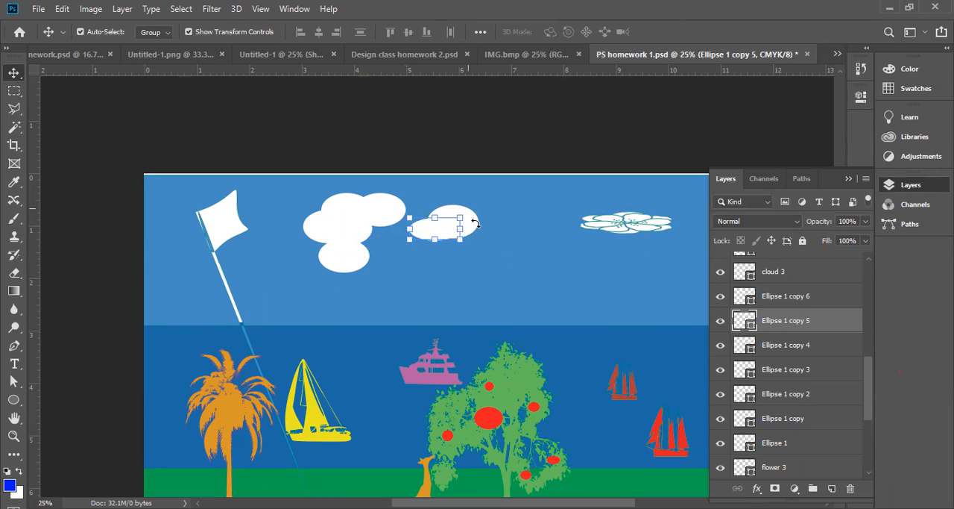
click(472, 217)
key(Escape)
drag(445, 230, 448, 252)
shift+click(460, 213)
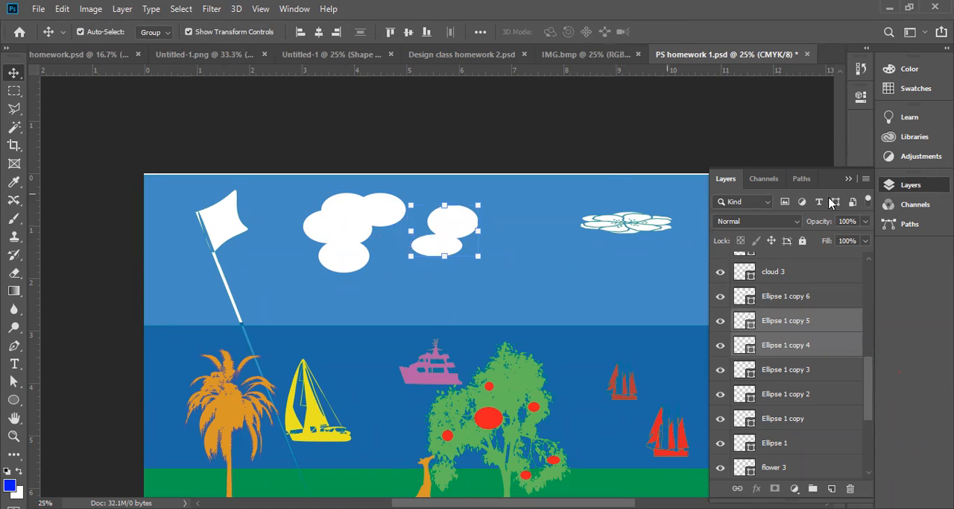
Examine the shape paths and the available path operations for the two selected ellipses
click(292, 9)
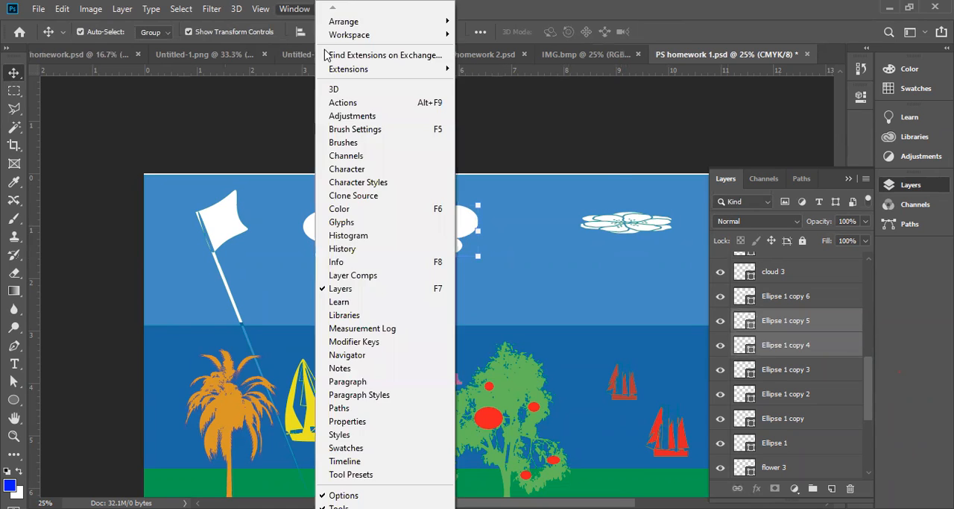
click(352, 408)
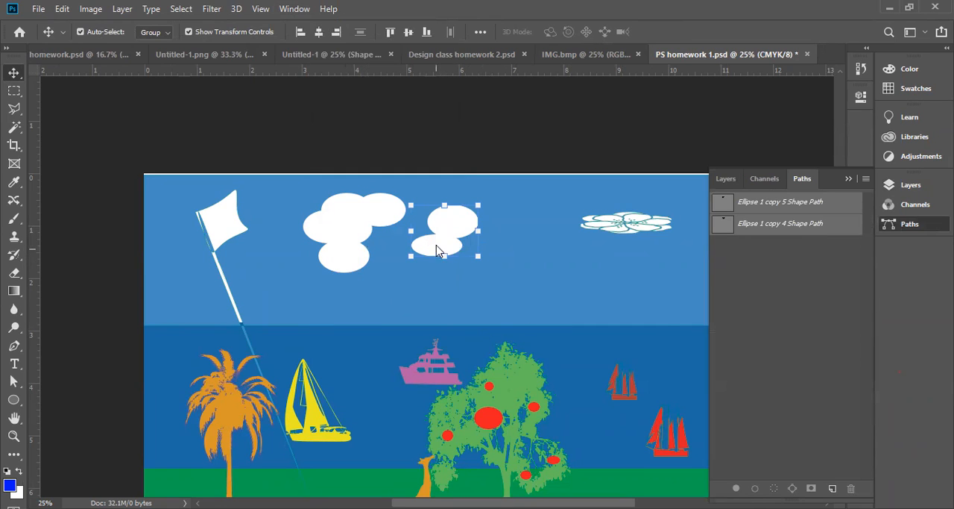
right_click(438, 251)
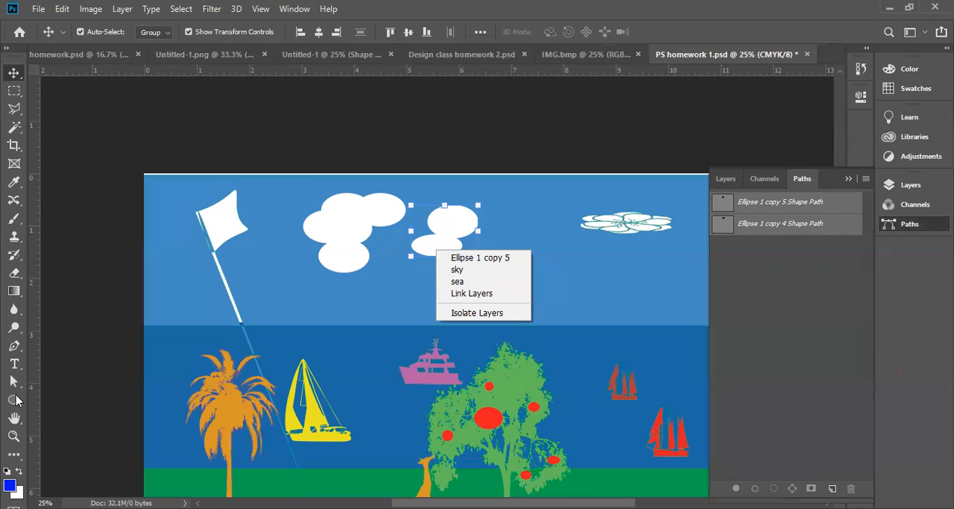
click(17, 400)
click(14, 398)
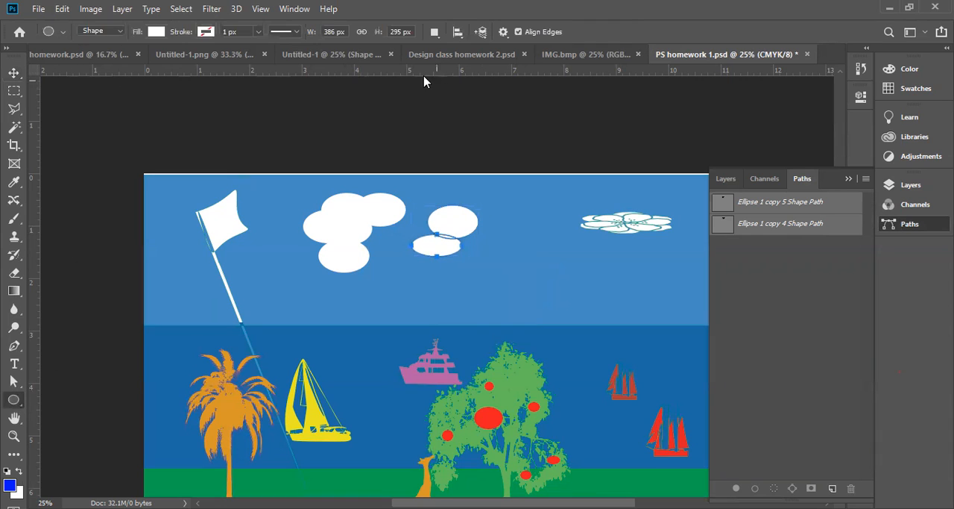
click(435, 33)
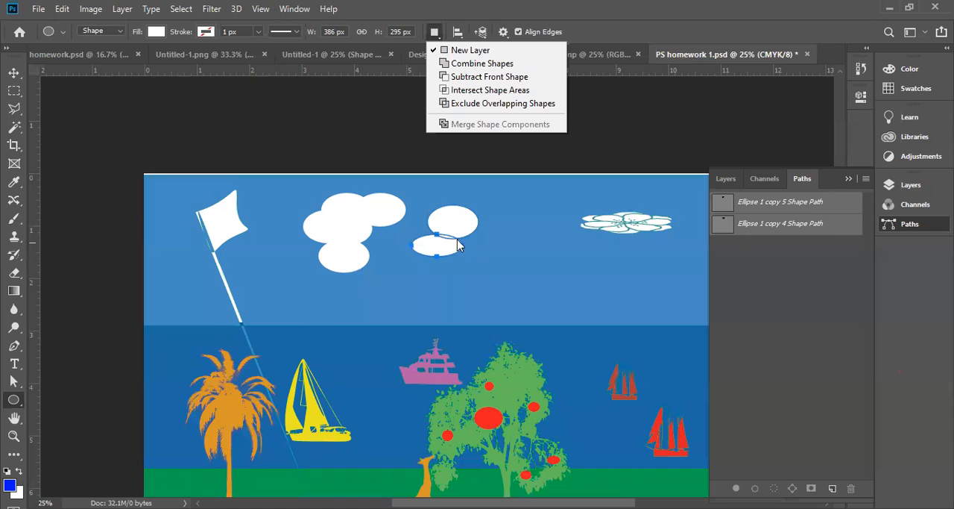
click(423, 244)
Delete the two ellipses that were separated from the cloud
click(14, 73)
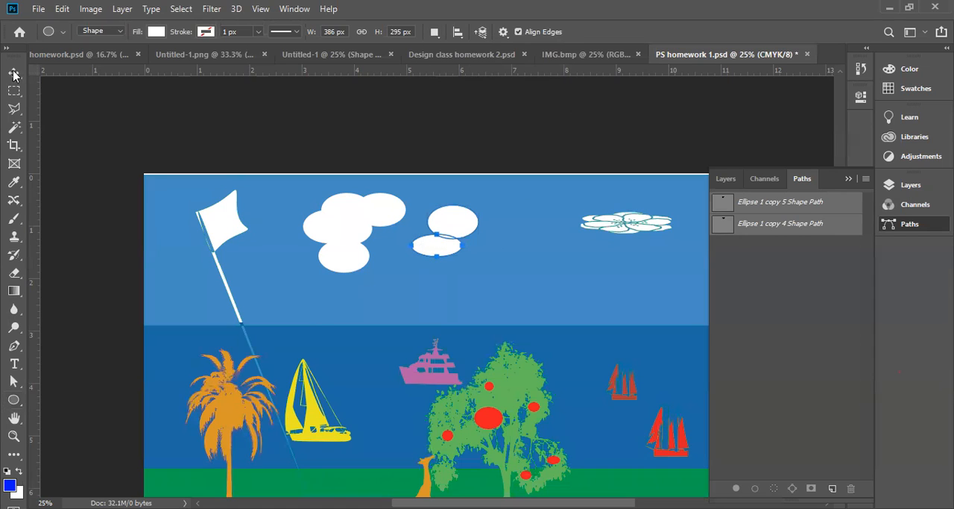
click(445, 249)
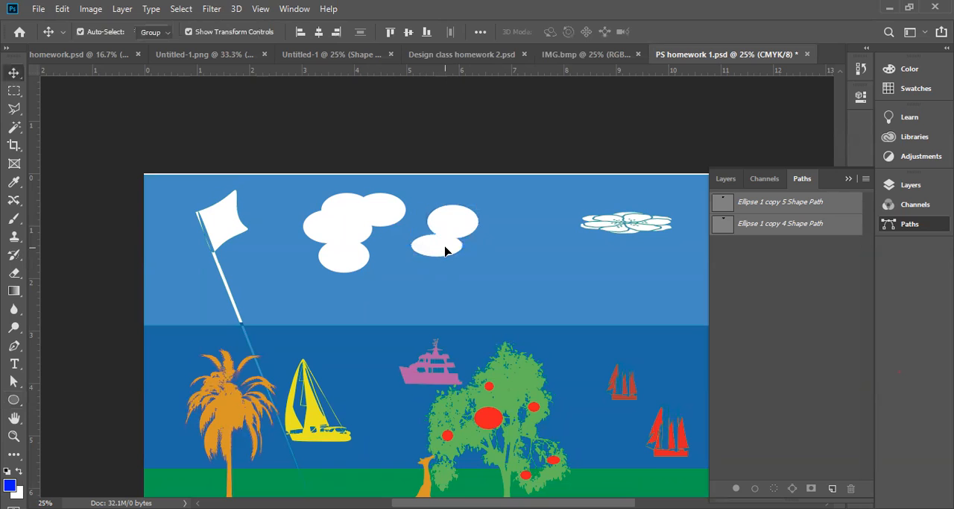
key(Delete)
key(Delete)
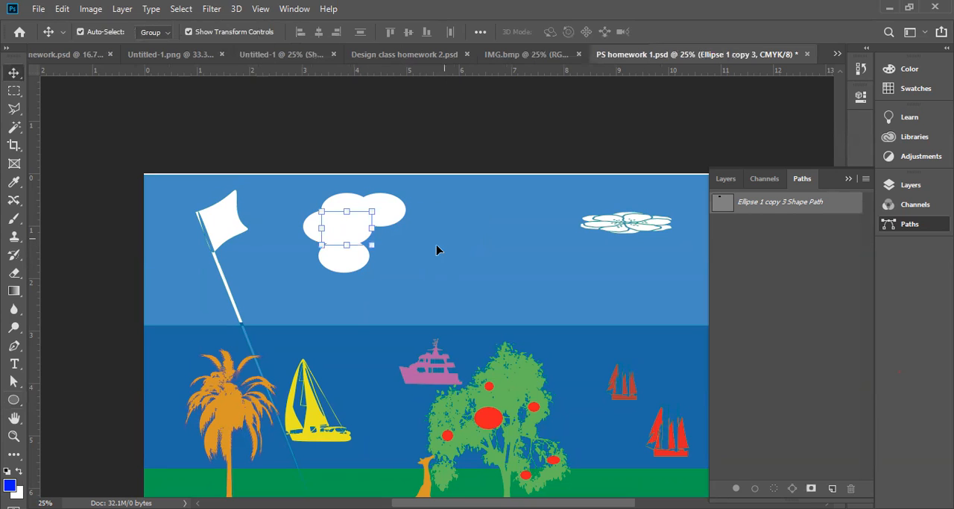
Remove the cloud's outer right ellipse and move its top ellipse away into open sky, at about X 1504 px, Y 113 px
click(401, 222)
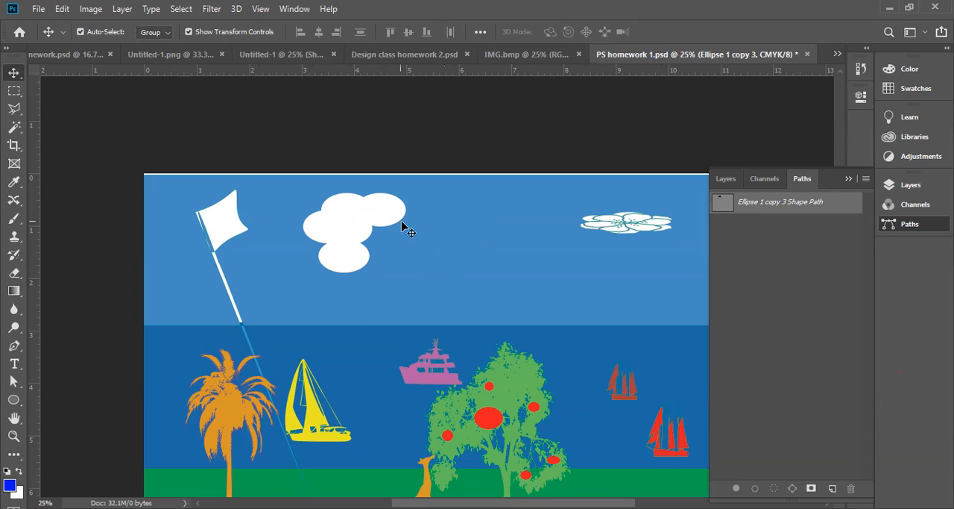
drag(402, 238, 407, 250)
click(369, 221)
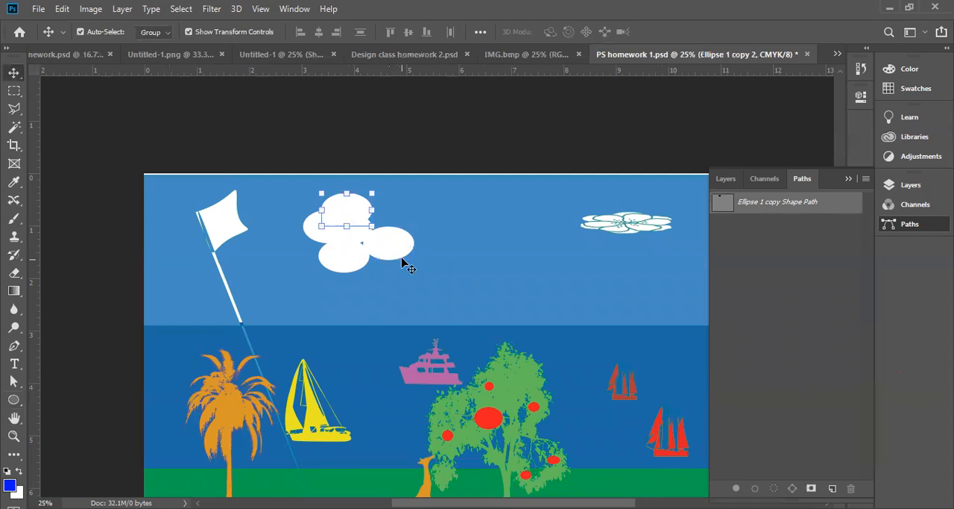
key(Delete)
drag(352, 208, 437, 214)
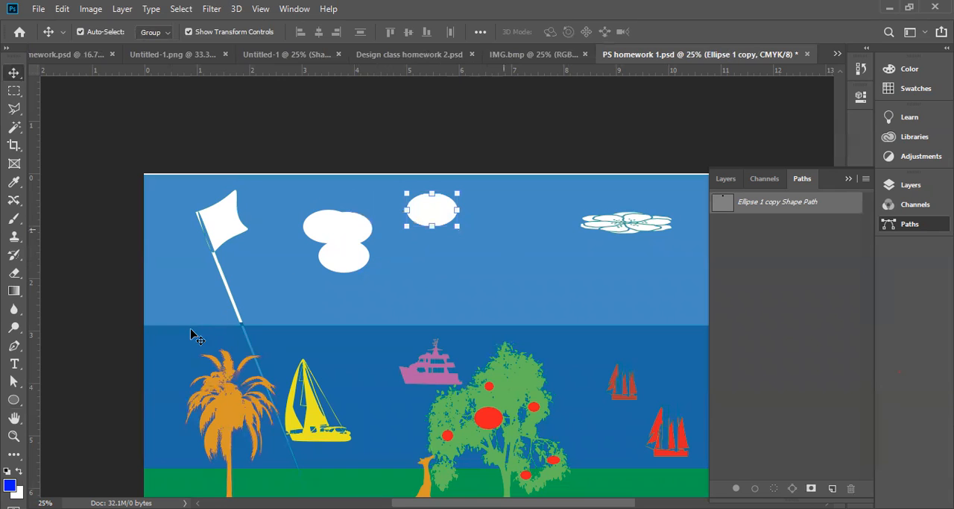
click(13, 399)
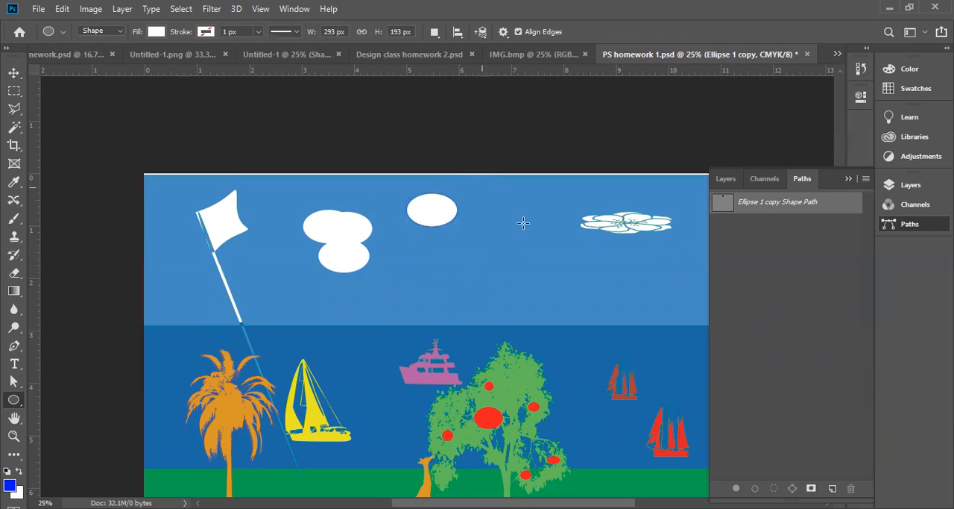
drag(482, 186, 528, 224)
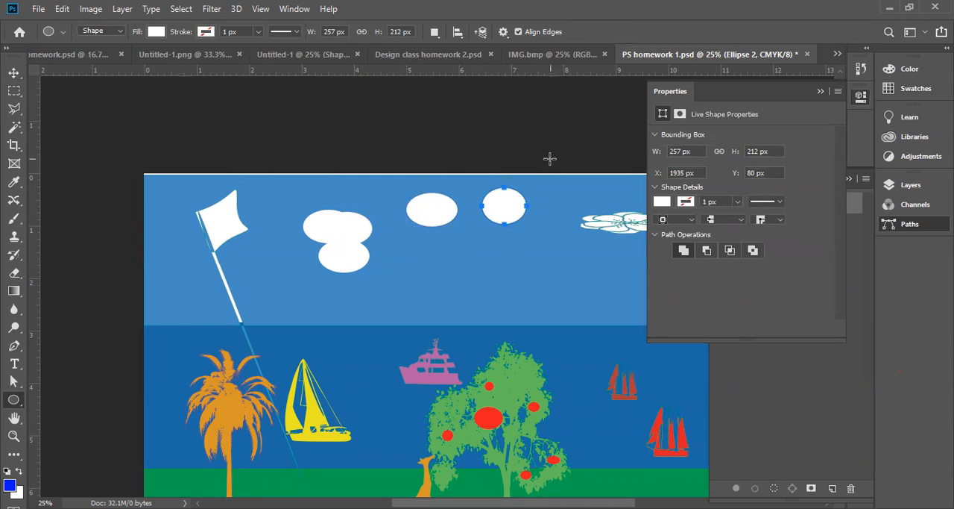
key(ctrl+z)
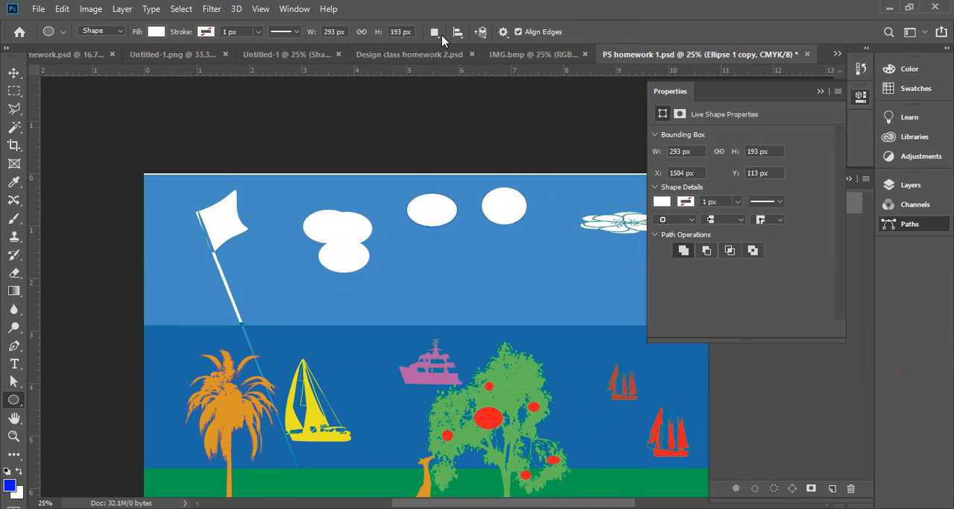
key(ctrl+z)
Add overlapping ellipses of about 209 × 136, 269 × 168 and 245 × 180 px to the separated ellipse's layer using Combine Shapes
click(436, 33)
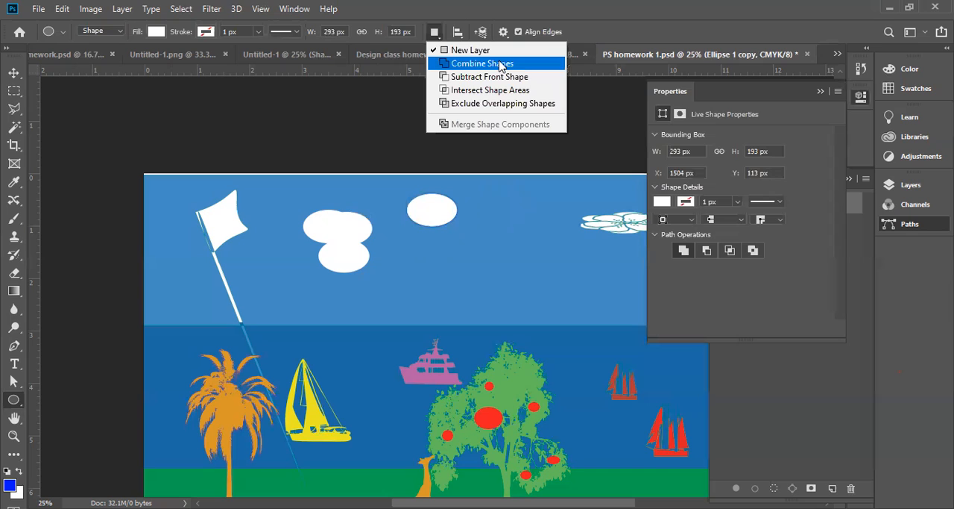
click(500, 66)
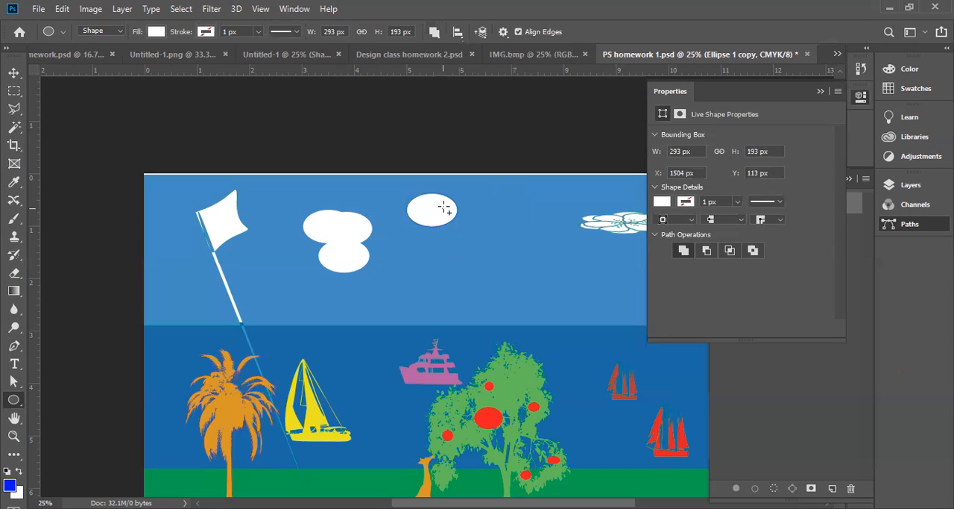
drag(471, 186, 479, 185)
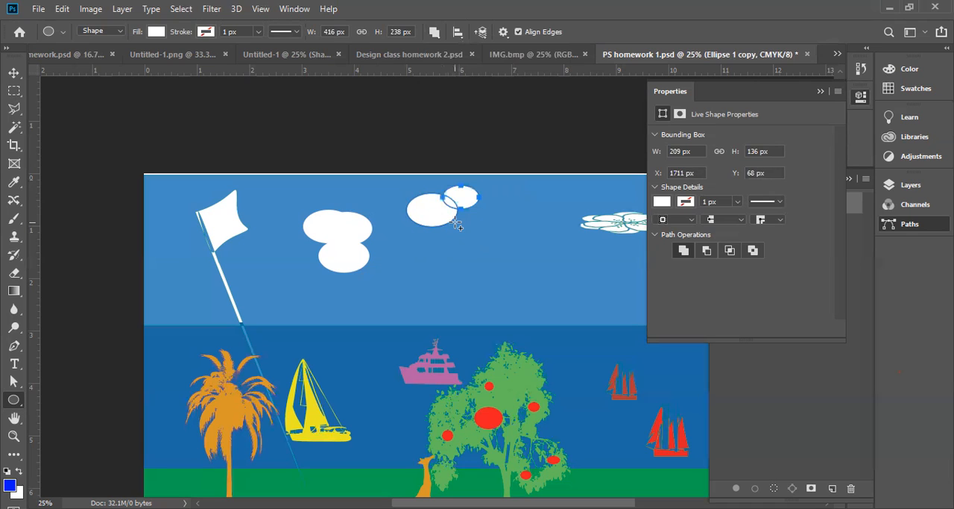
drag(456, 222, 502, 194)
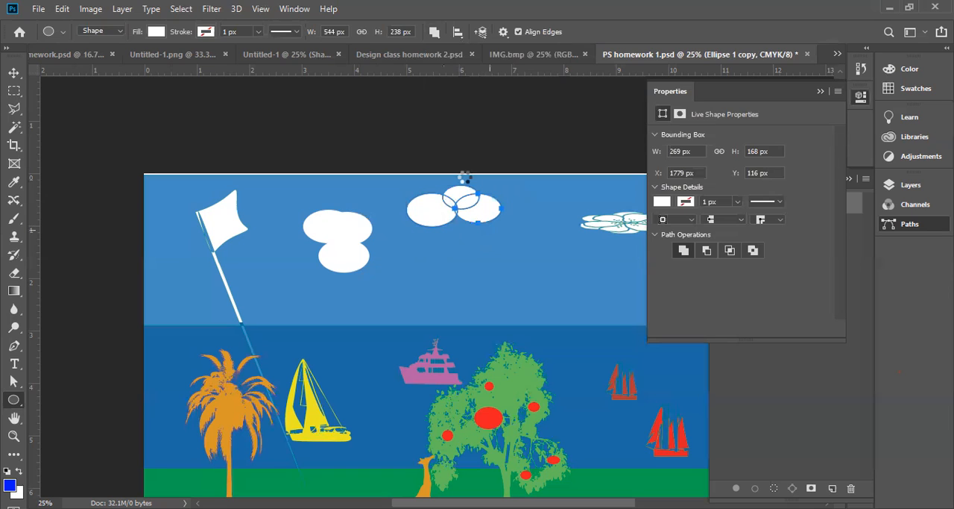
Set the path operation of the last drawn 245 × 180 px ellipse to Subtract Front Shape
click(434, 32)
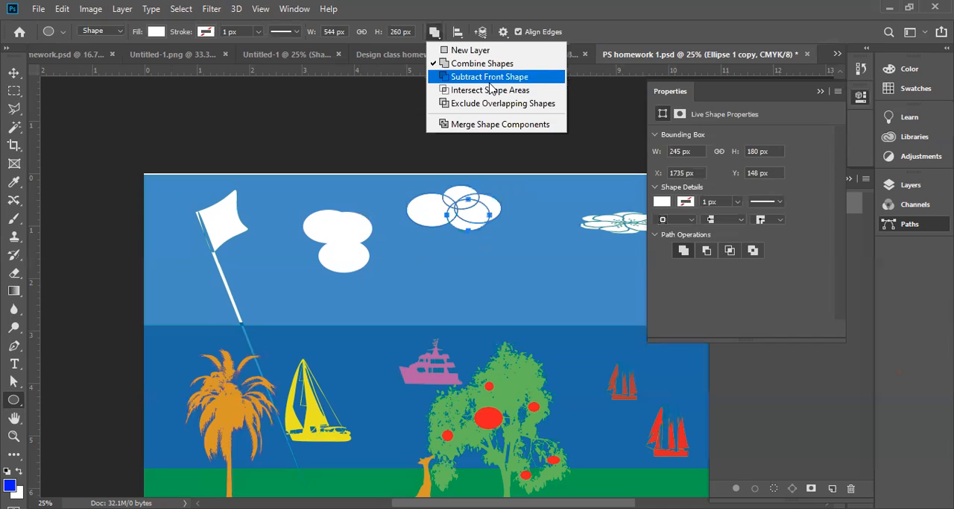
click(489, 76)
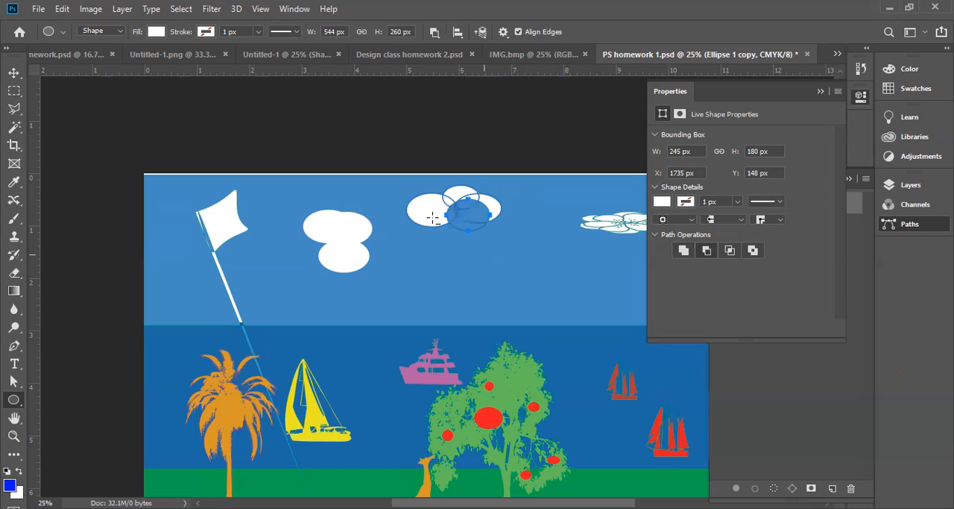
Subtract a 293 × 260 px ellipse at about X 1655 px, Y 212 px from the underside of the new cloud
drag(484, 255, 433, 211)
ctrl+click(464, 230)
ctrl+click(461, 223)
ctrl+click(459, 222)
ctrl+click(457, 220)
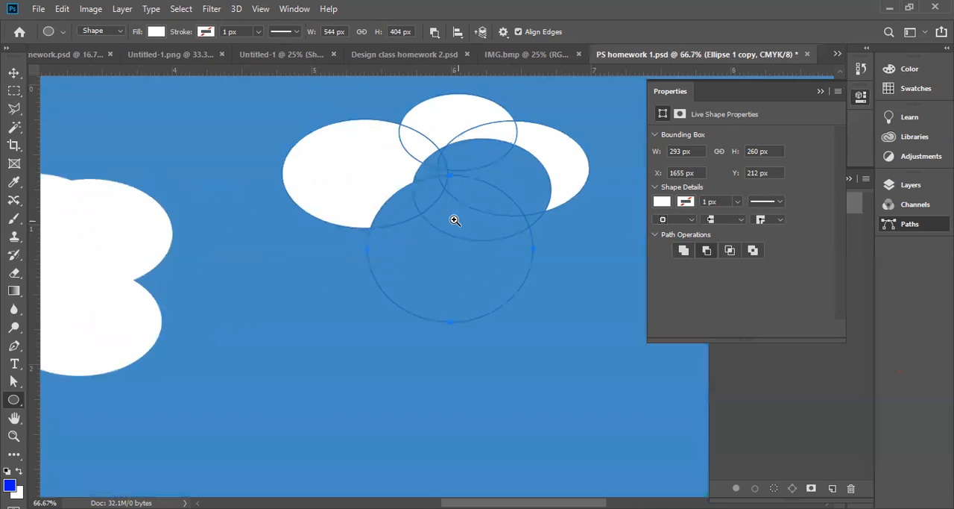
ctrl+click(450, 215)
drag(447, 192, 456, 354)
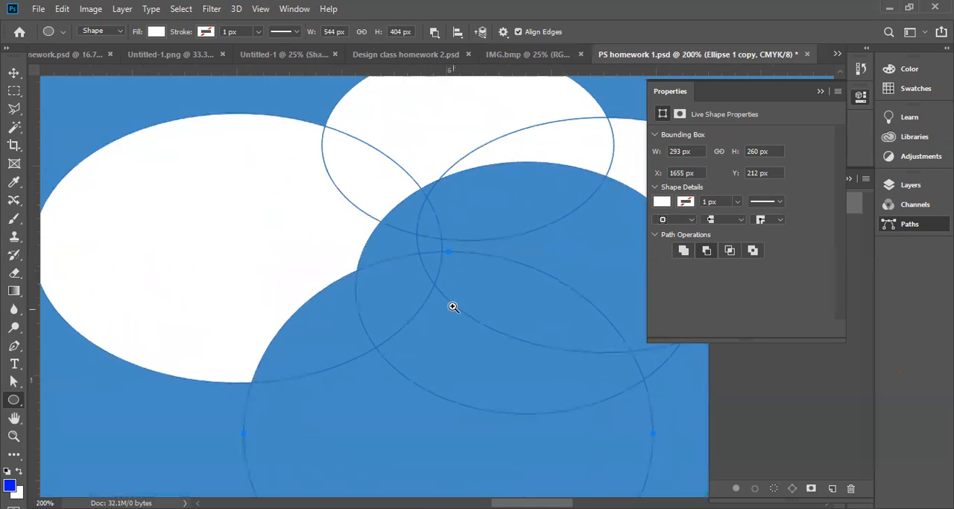
ctrl+alt+click(455, 265)
ctrl+alt+click(456, 266)
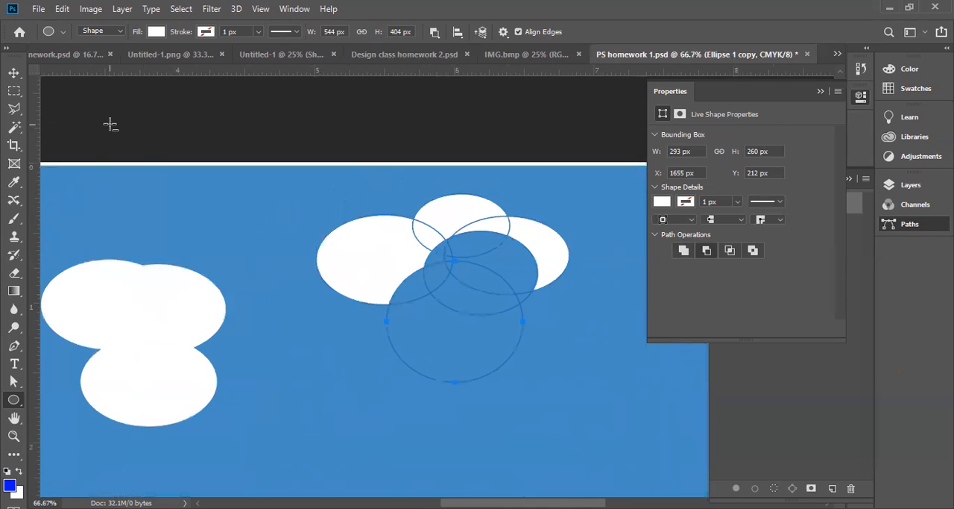
Move the cloud's top ellipse to about X 1675 px, Y 7 px and the subtracting 245 × 180 px ellipse to about X 1707 px, Y 110 px
drag(13, 381, 44, 377)
click(44, 395)
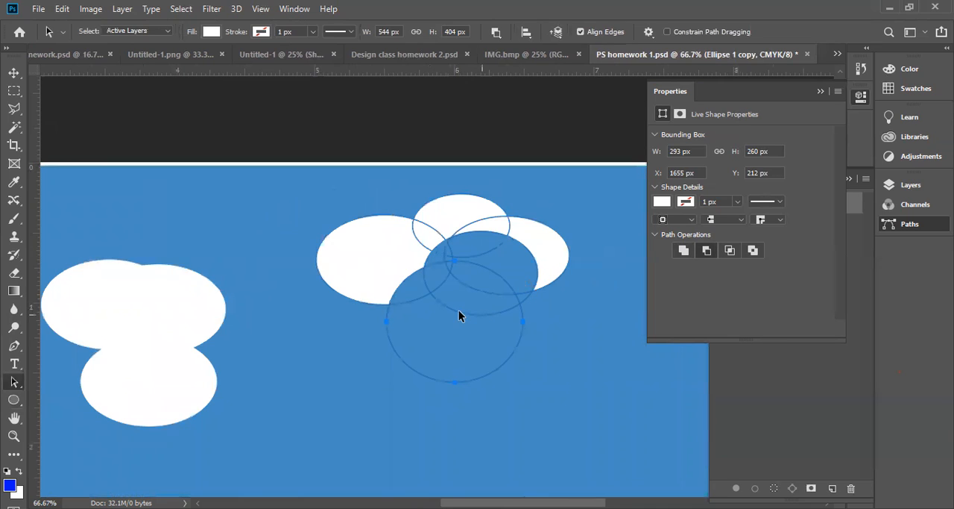
click(528, 298)
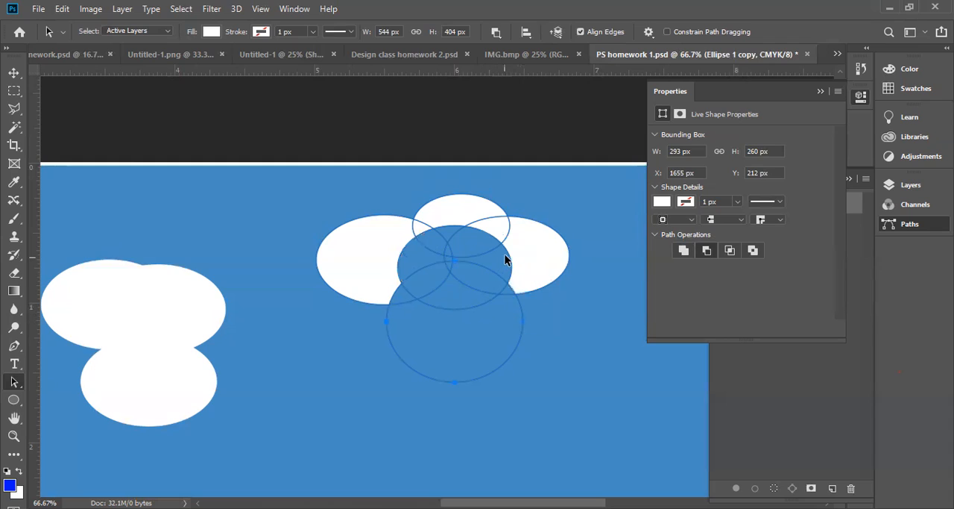
click(504, 211)
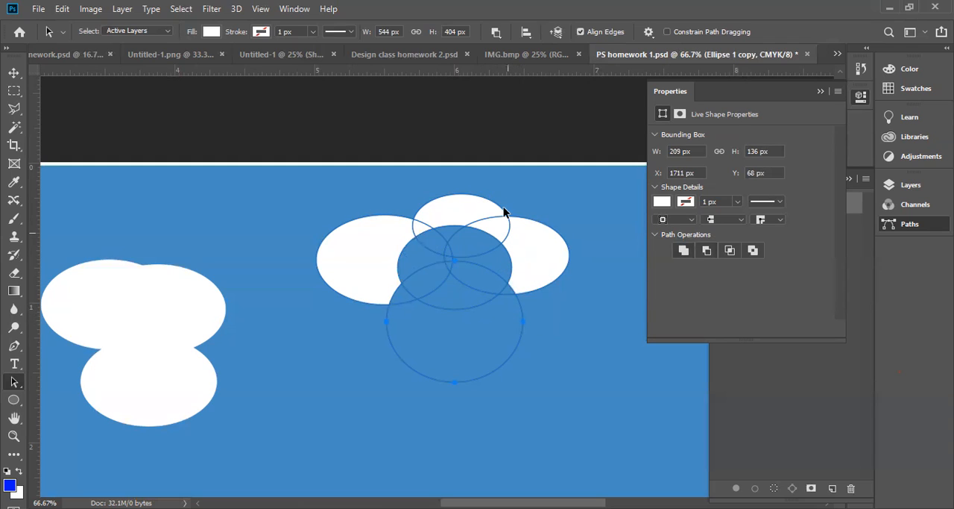
drag(486, 201, 468, 171)
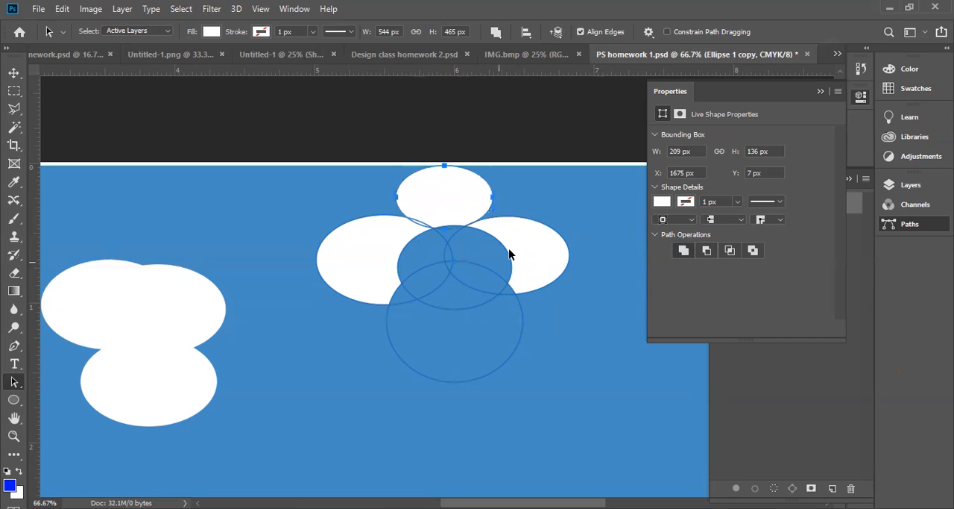
click(486, 237)
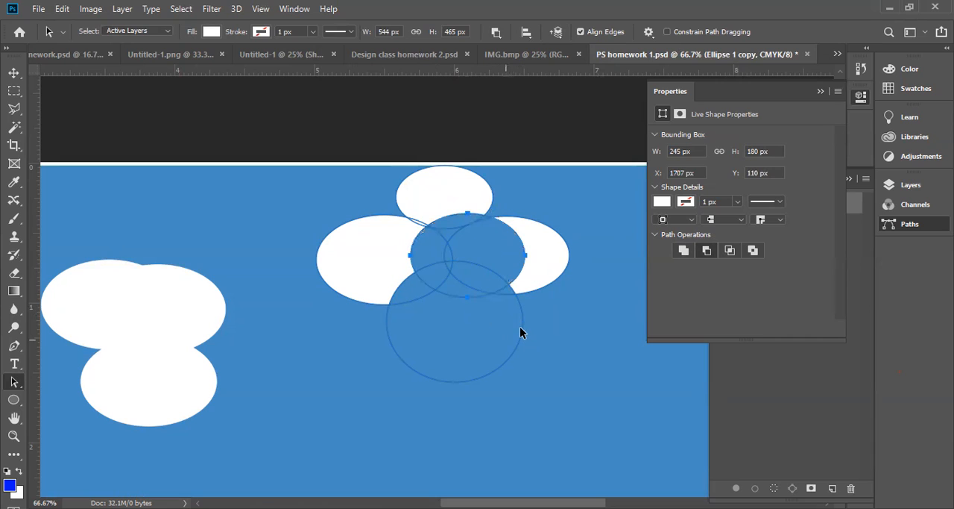
click(495, 32)
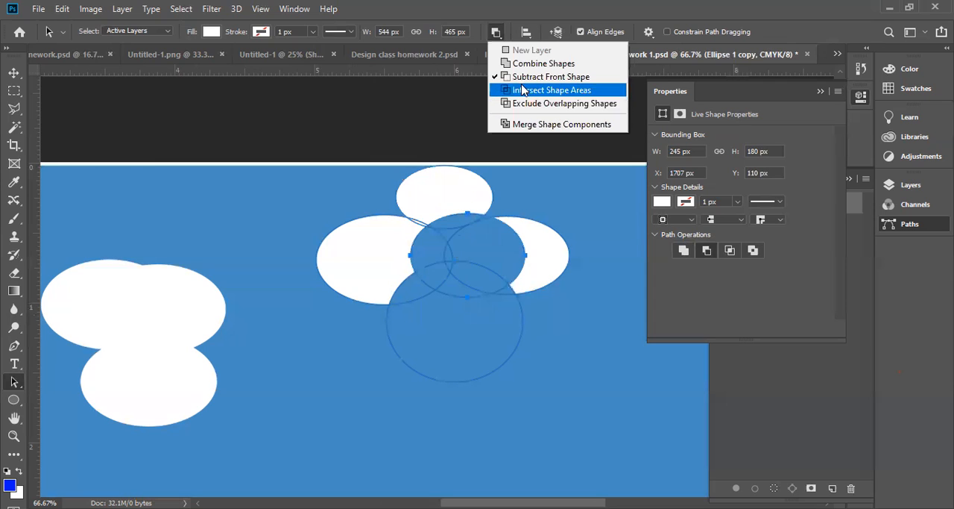
click(12, 97)
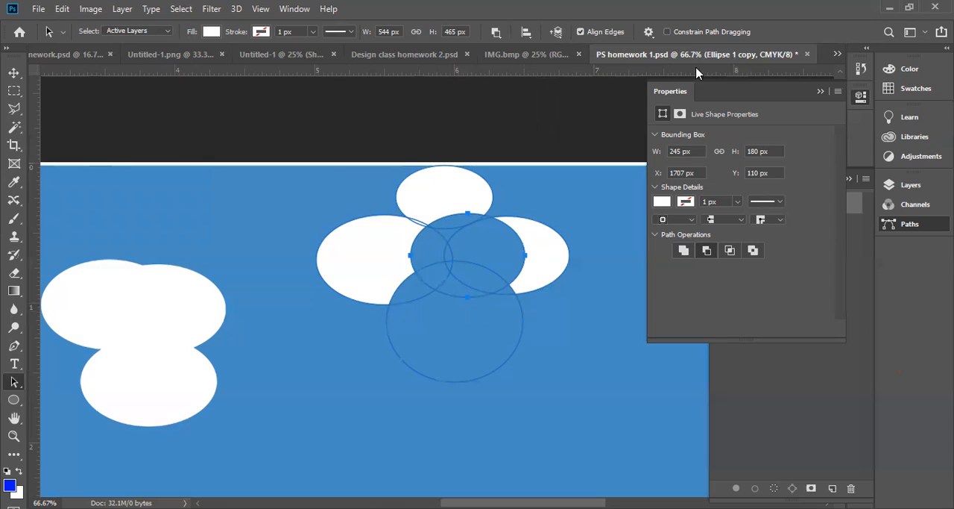
Close PS homework 1.psd, IMG.bmp, Design class homework 2.psd and homework.psd without saving changes, and try to close Untitled-1
click(808, 54)
click(482, 202)
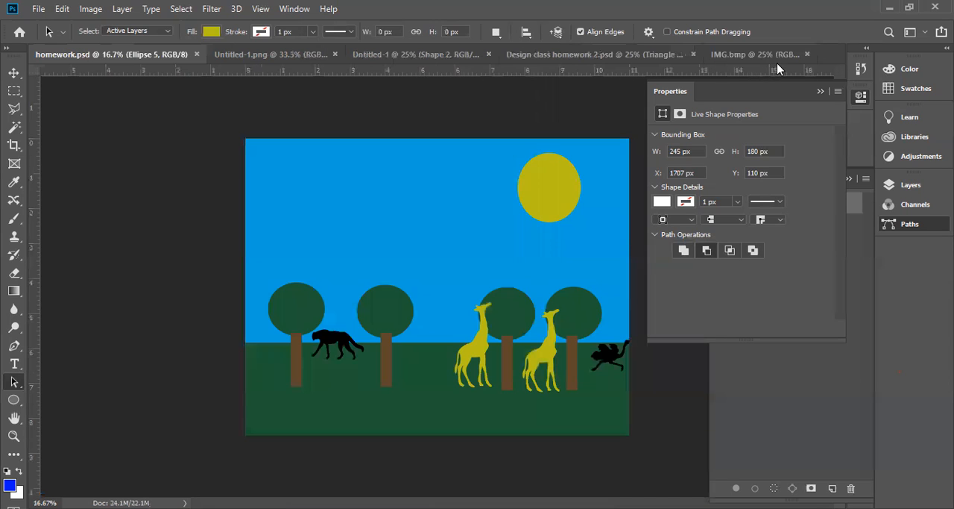
click(809, 55)
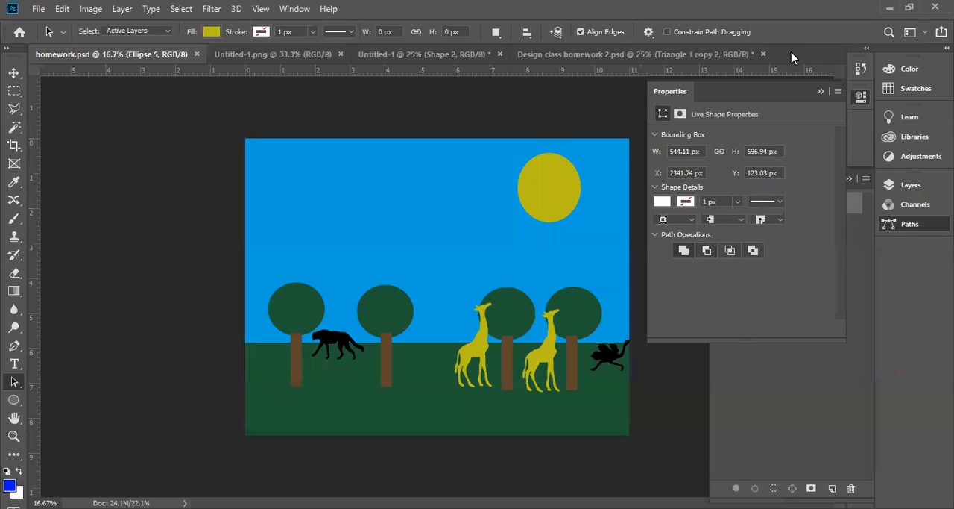
click(740, 59)
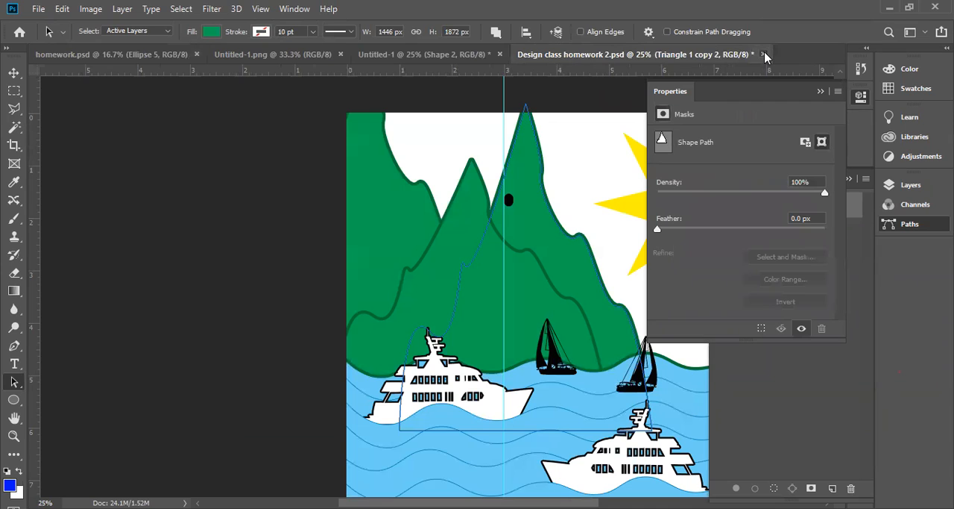
click(764, 54)
click(473, 204)
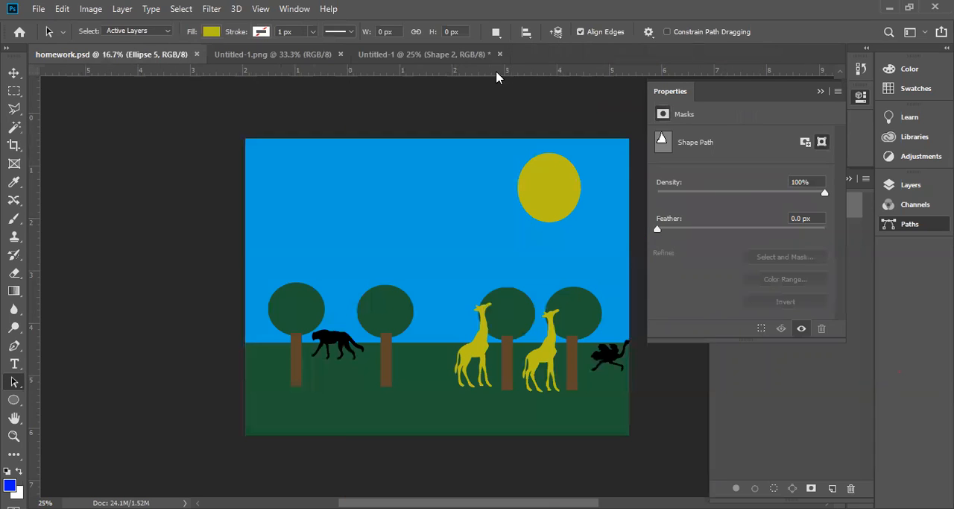
click(197, 55)
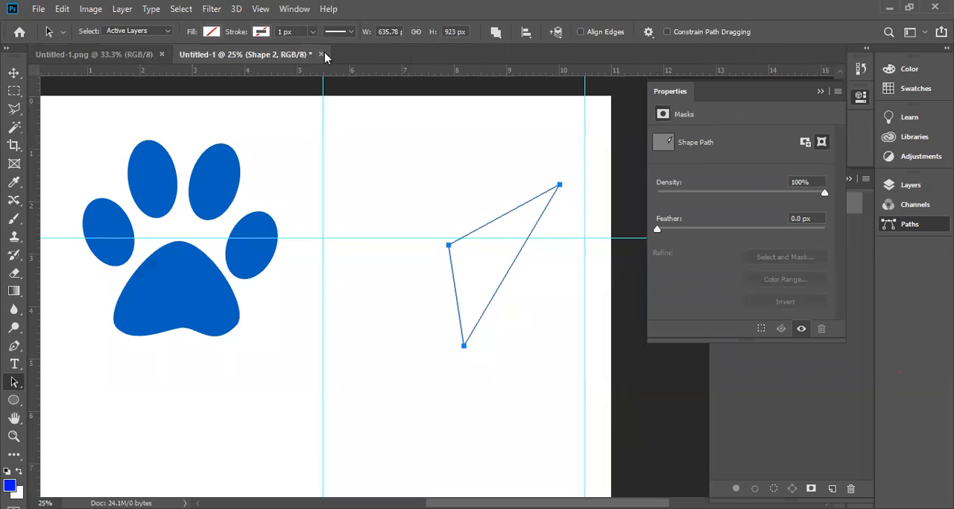
click(322, 55)
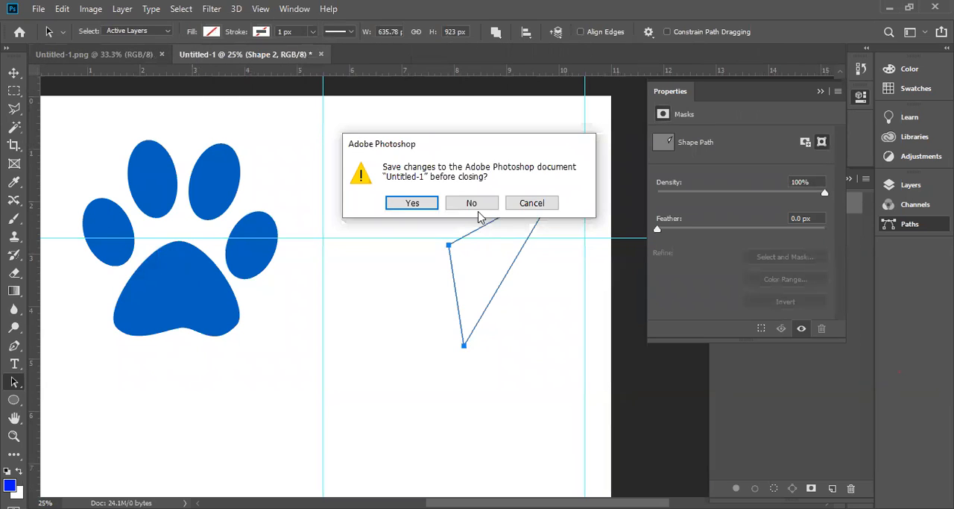
key(Escape)
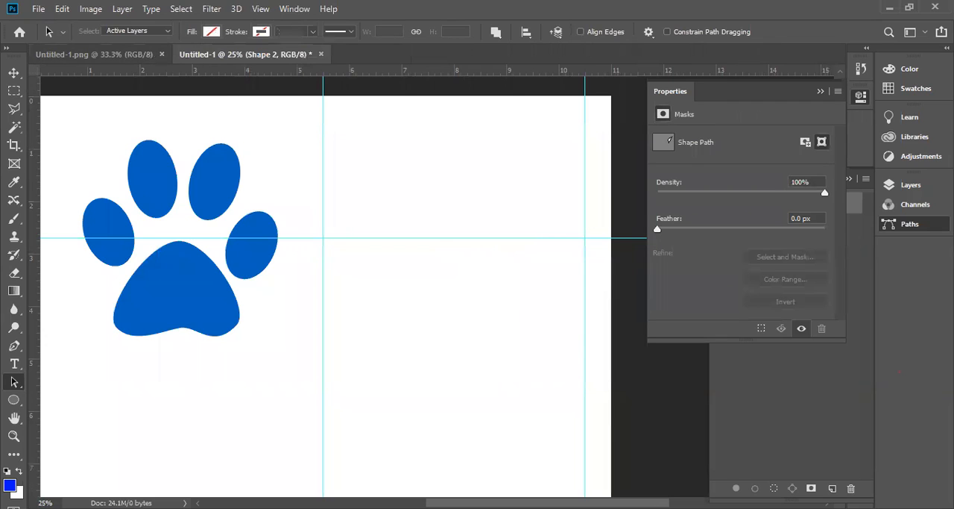
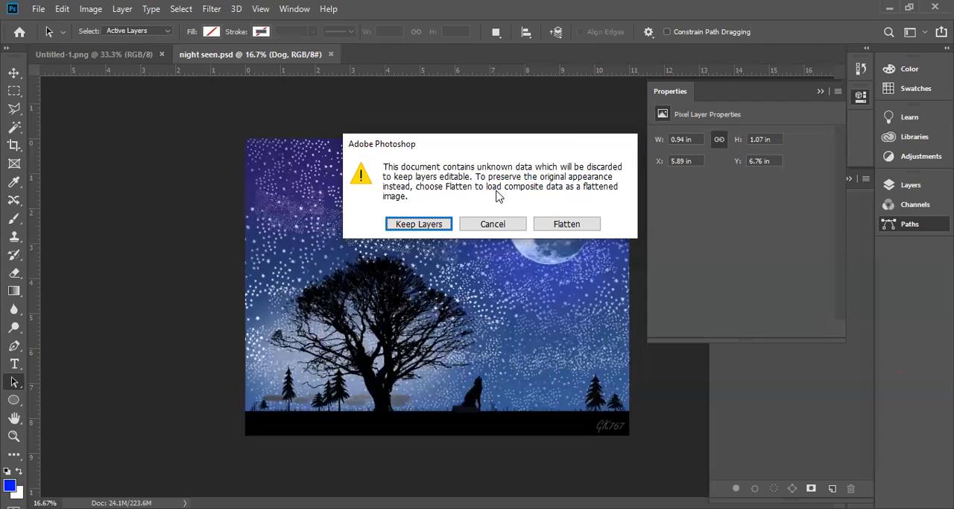
Open Scotts-Head-Dominica.psd with its layers kept editable, and show the layer list of night seen.psd
click(441, 223)
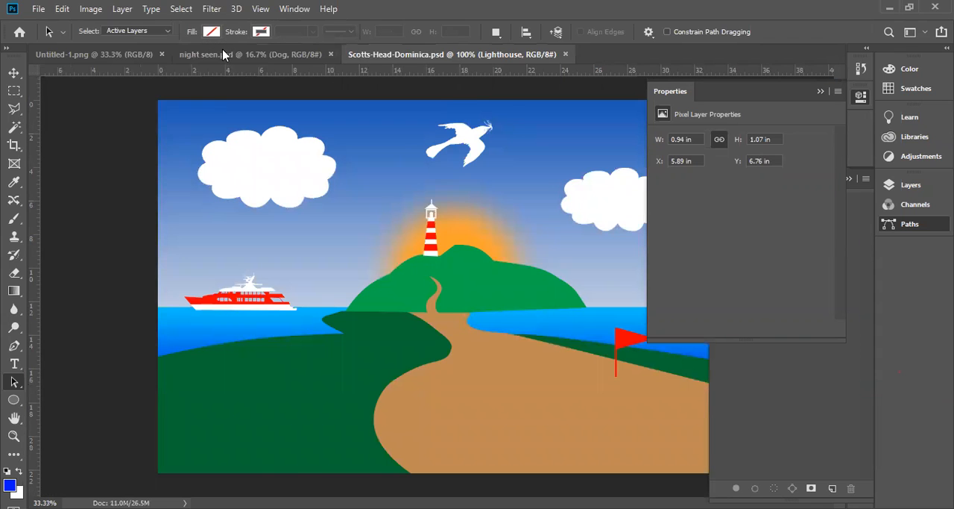
click(223, 53)
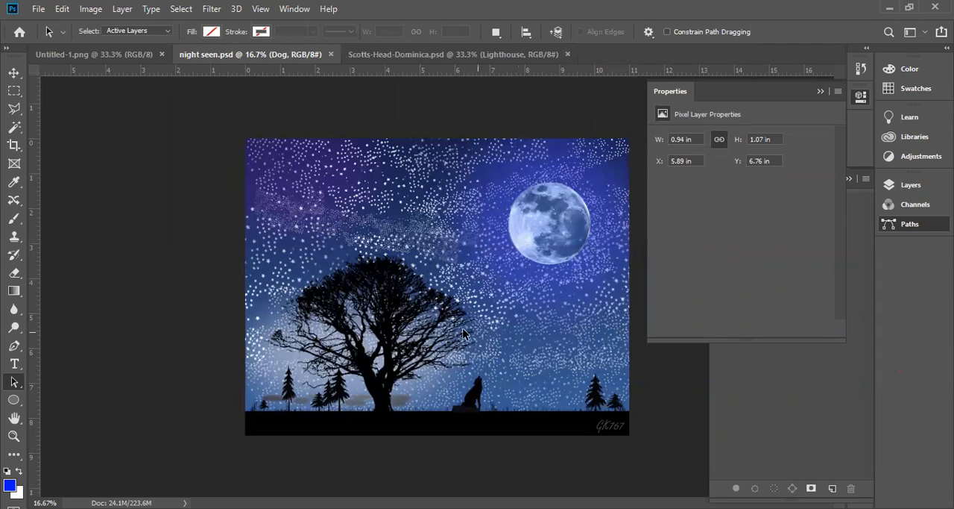
click(911, 186)
click(910, 186)
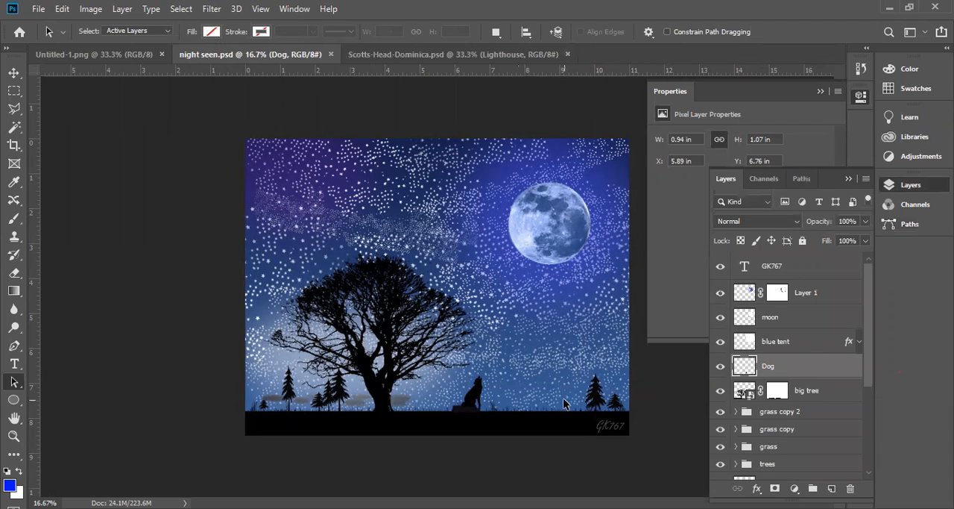
Examine the edge quality of the big tree's branches against the starry sky at several magnifications
click(506, 362)
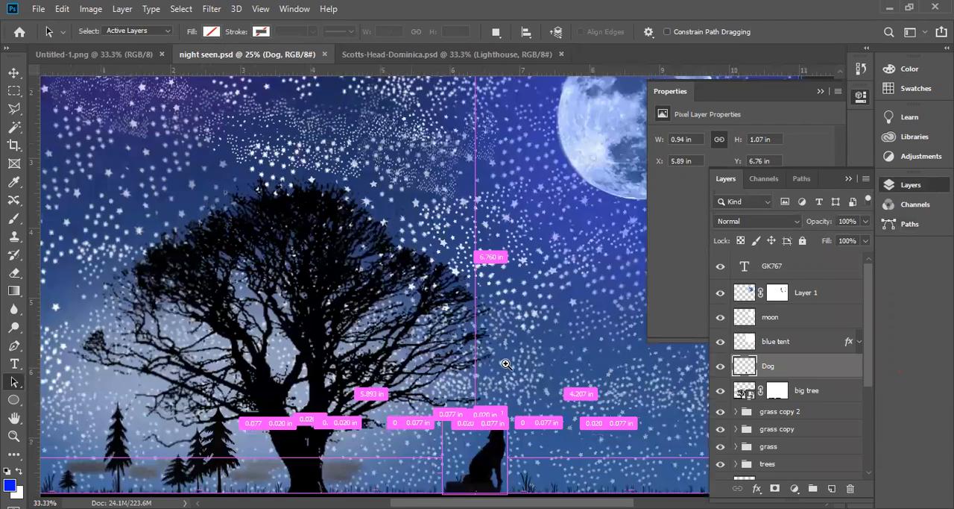
click(437, 330)
click(437, 330)
click(437, 331)
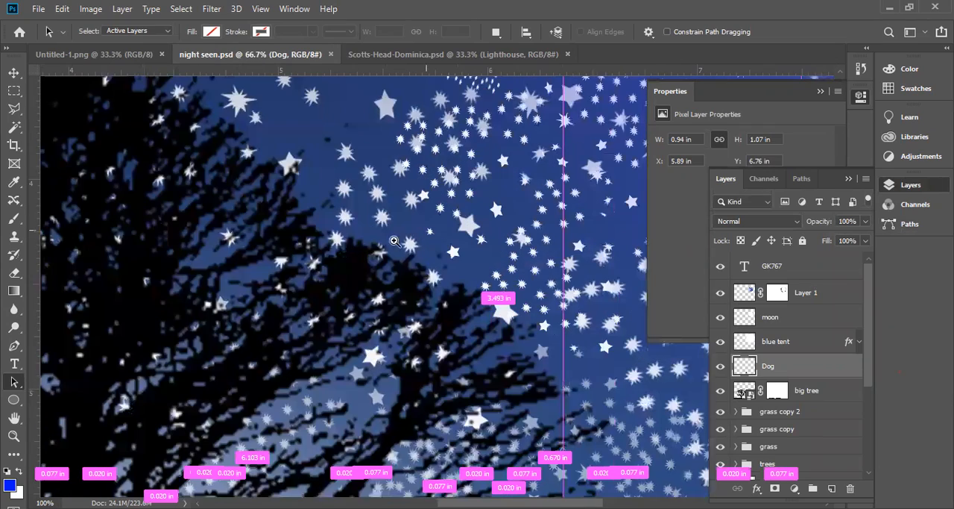
click(301, 308)
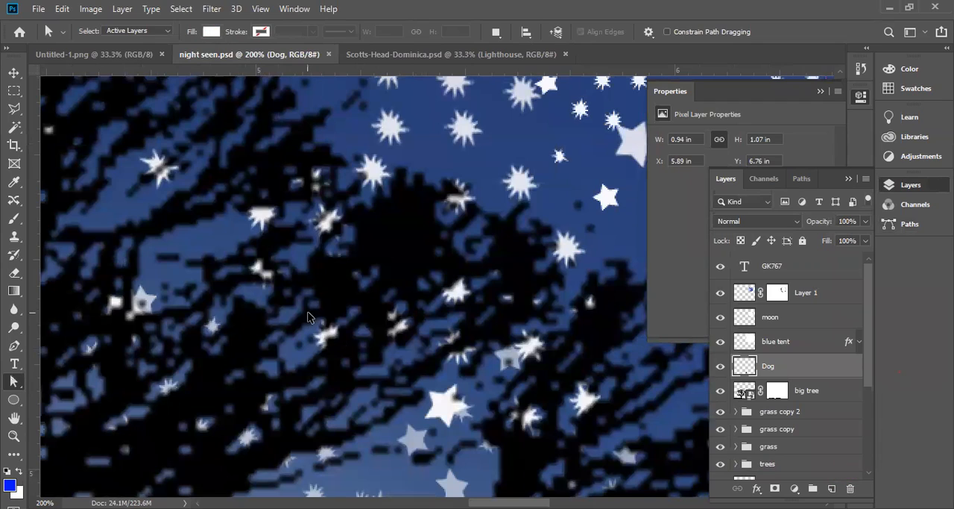
alt+click(309, 314)
alt+click(309, 314)
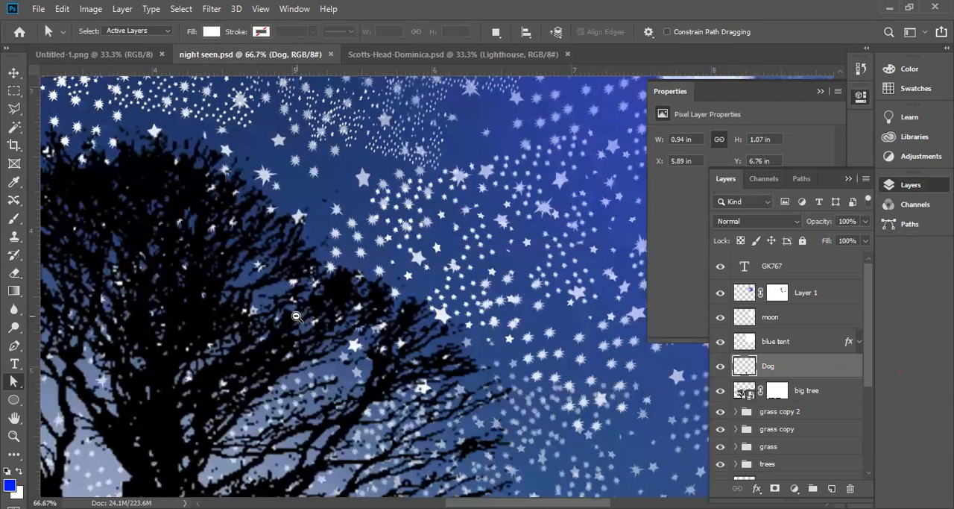
alt+click(269, 335)
drag(250, 360, 417, 231)
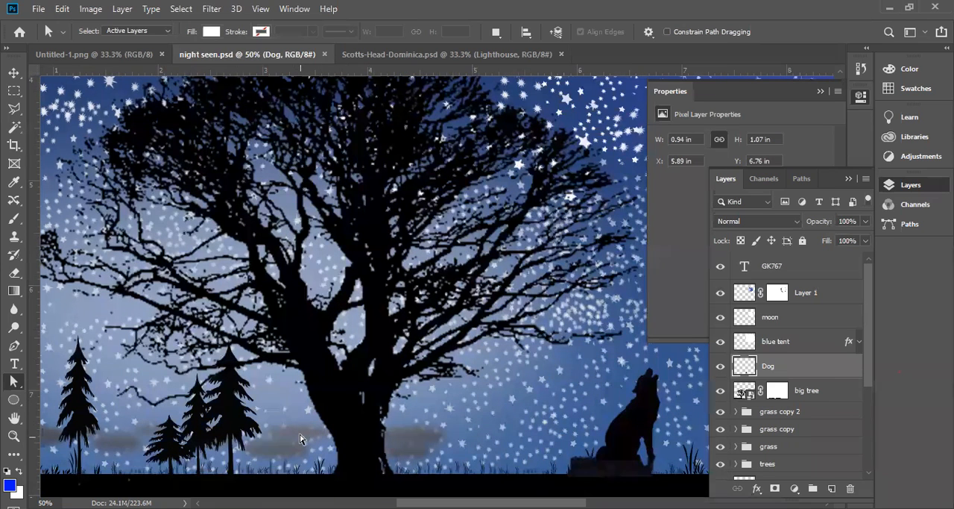
ctrl+click(285, 350)
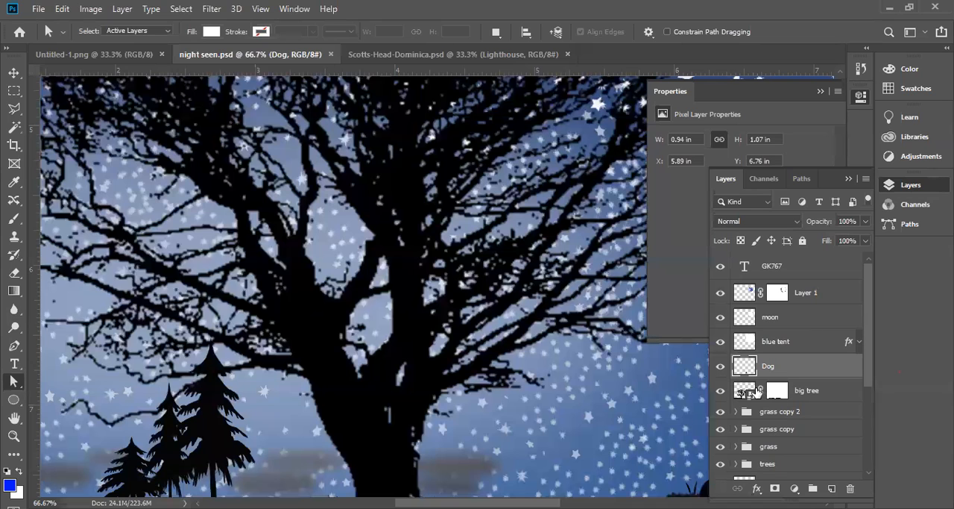
Hide and reshow the big tree layer, and inspect the edges of its trunk and lower branches up close
click(719, 394)
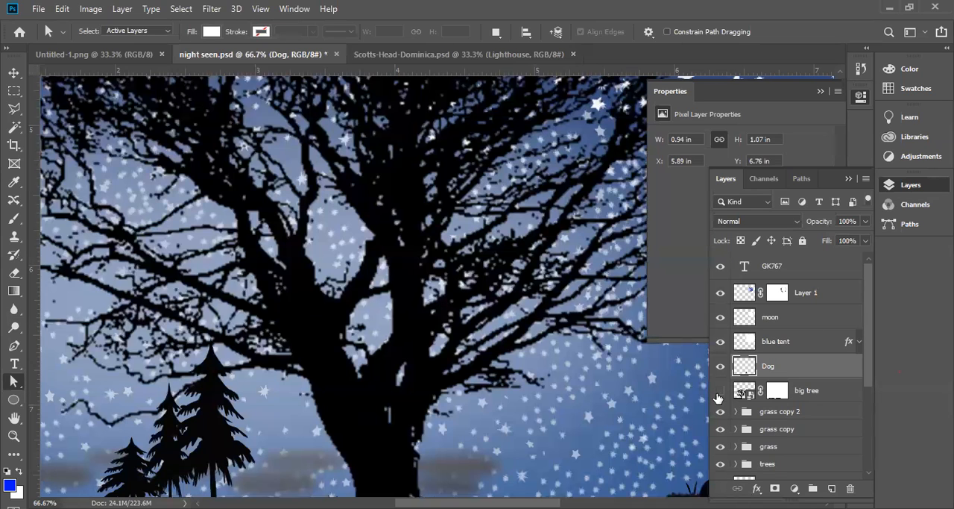
click(719, 393)
ctrl+click(330, 383)
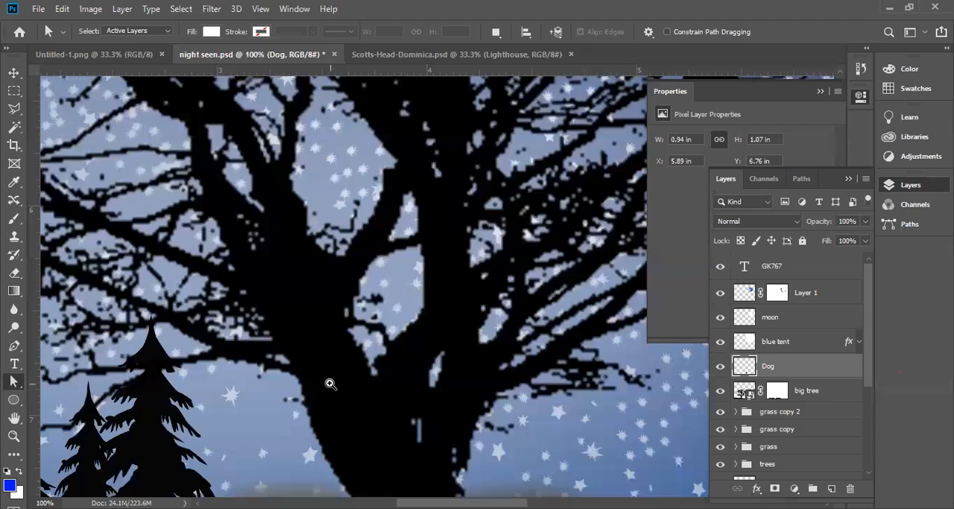
ctrl+click(330, 383)
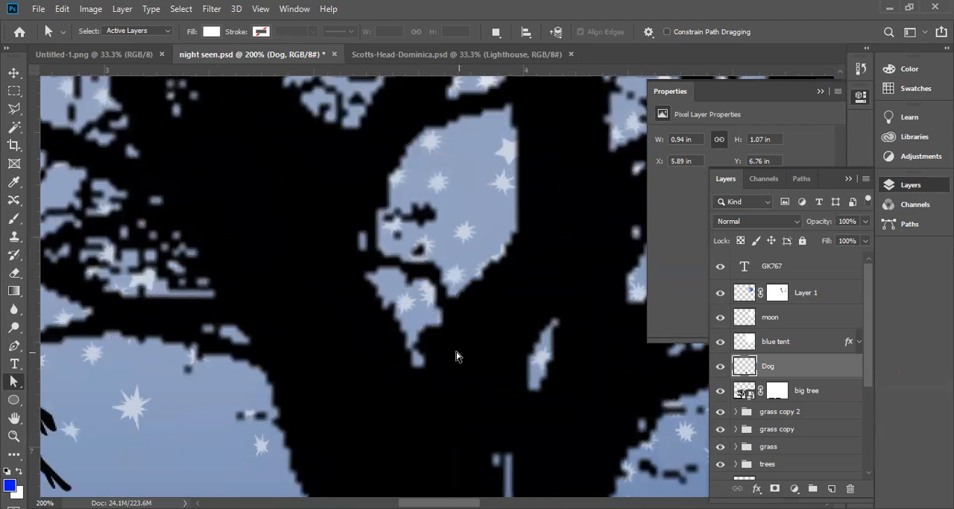
alt+click(427, 333)
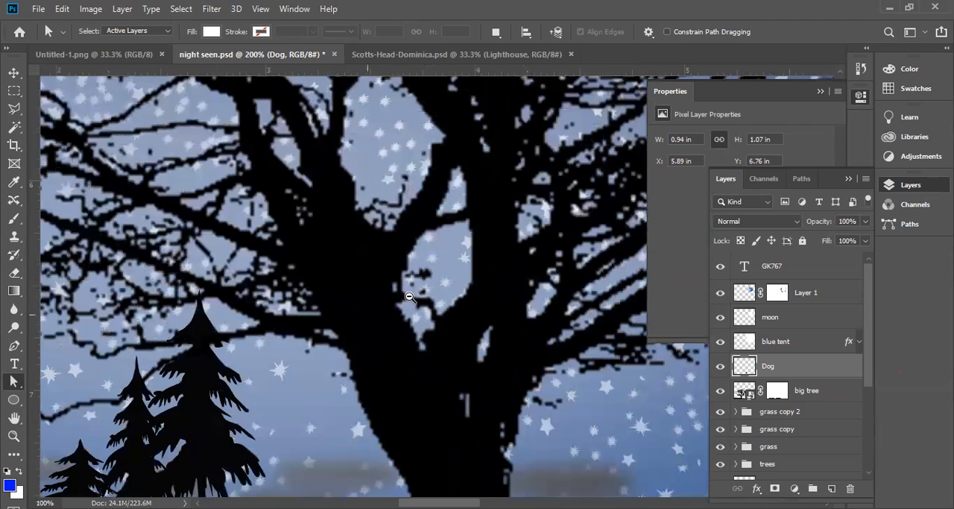
alt+click(411, 296)
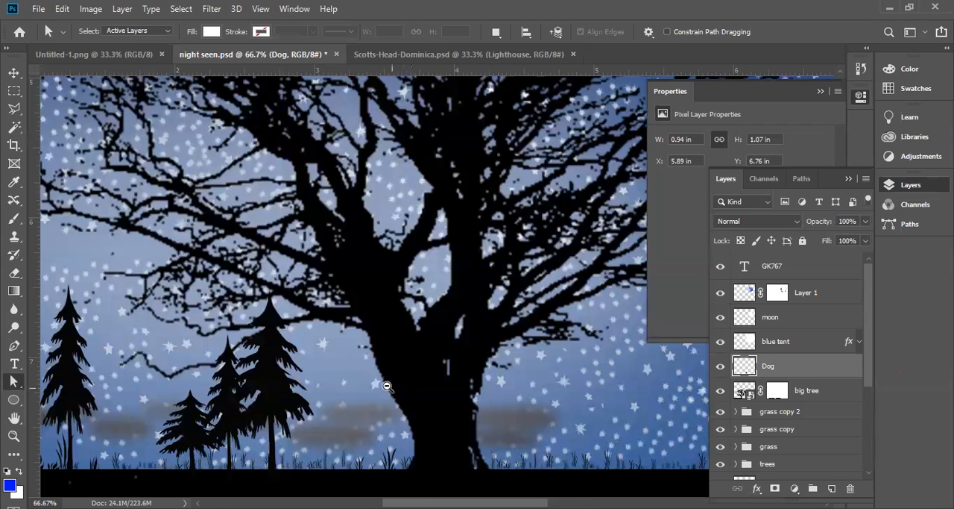
click(351, 422)
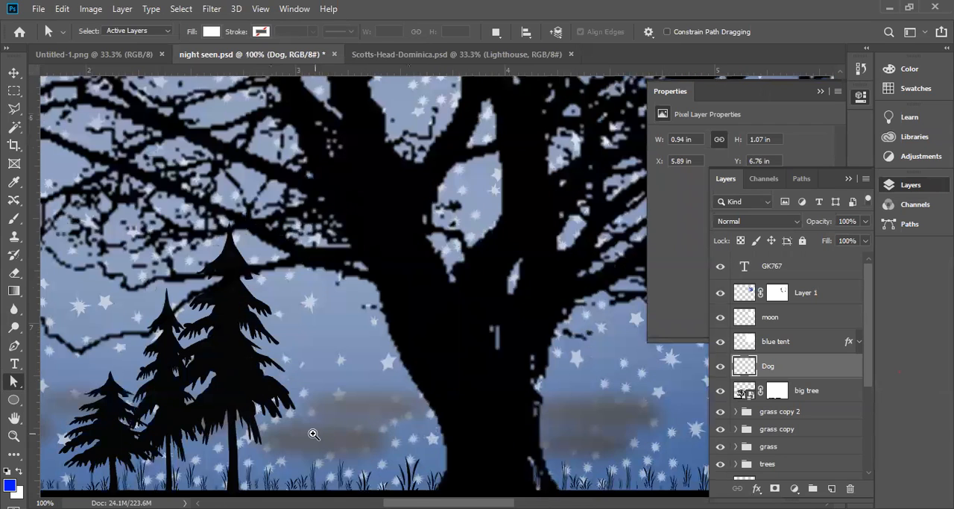
click(320, 223)
click(320, 222)
alt+click(355, 230)
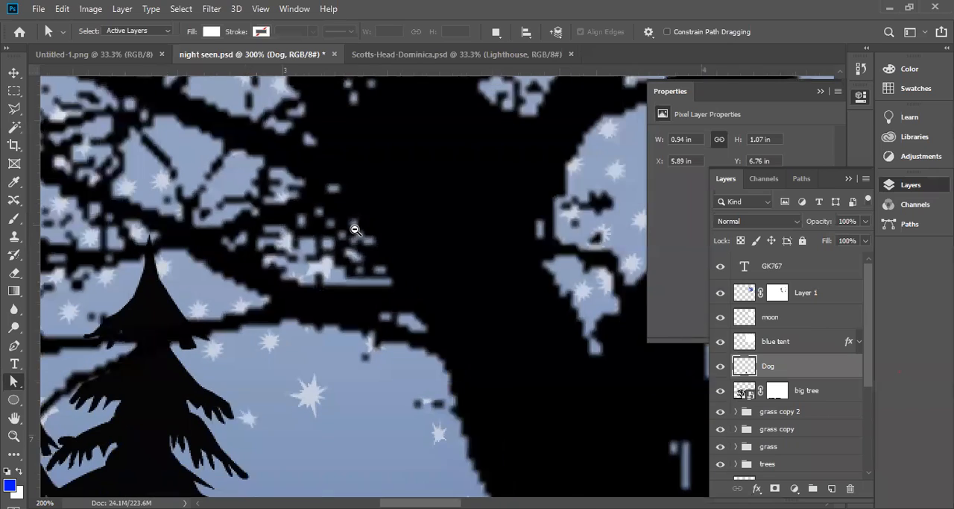
alt+click(353, 226)
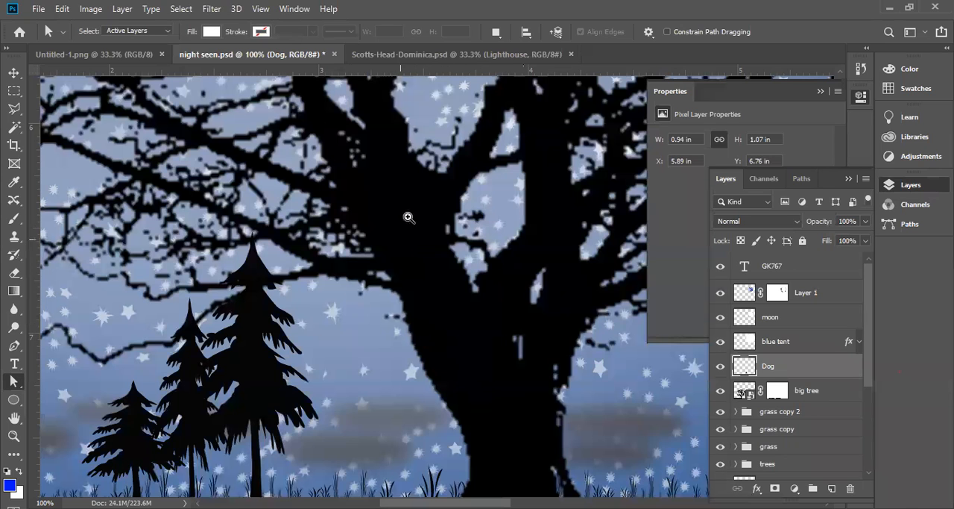
Inspect the sky gaps between the big tree's trunk and inner branches up close, and return to the whole tree
ctrl+click(397, 169)
ctrl+click(398, 170)
drag(427, 229, 173, 258)
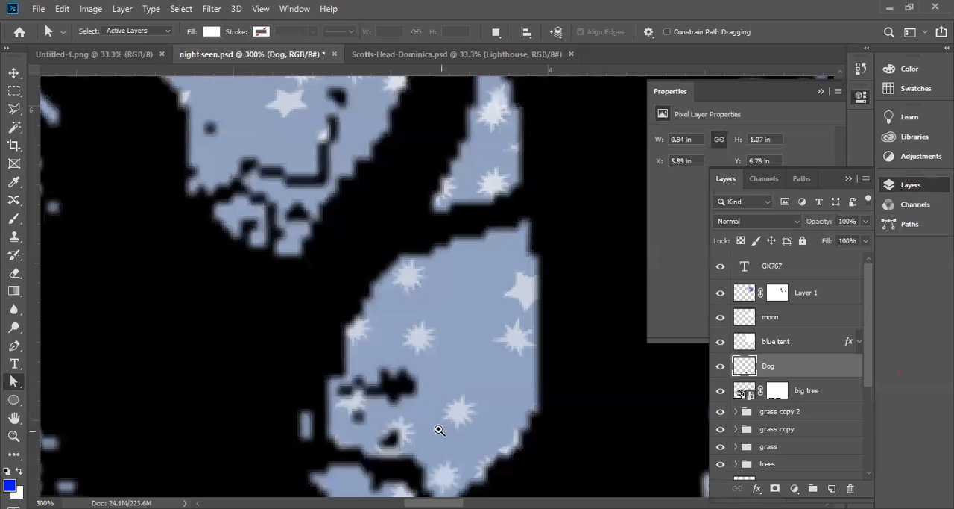
ctrl+click(357, 384)
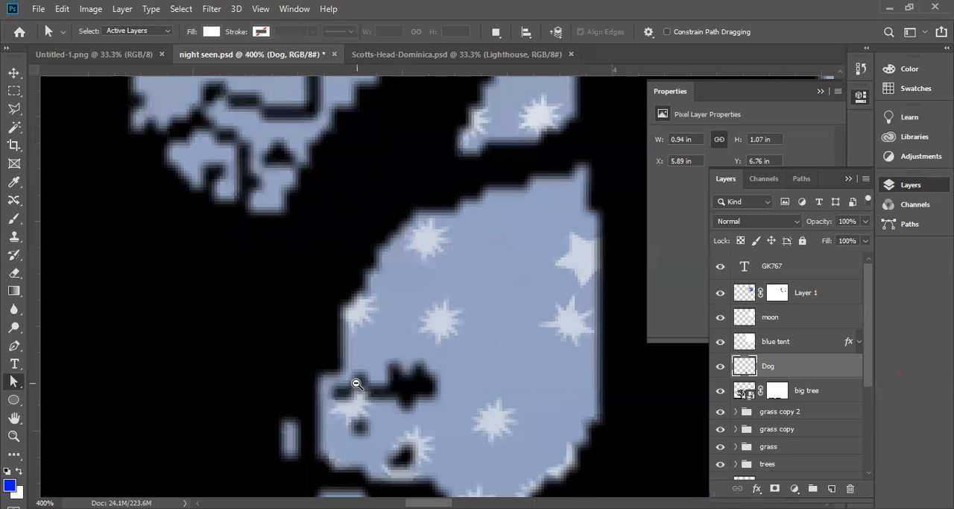
alt+click(356, 384)
alt+click(357, 384)
alt+click(357, 385)
alt+click(358, 386)
alt+click(359, 388)
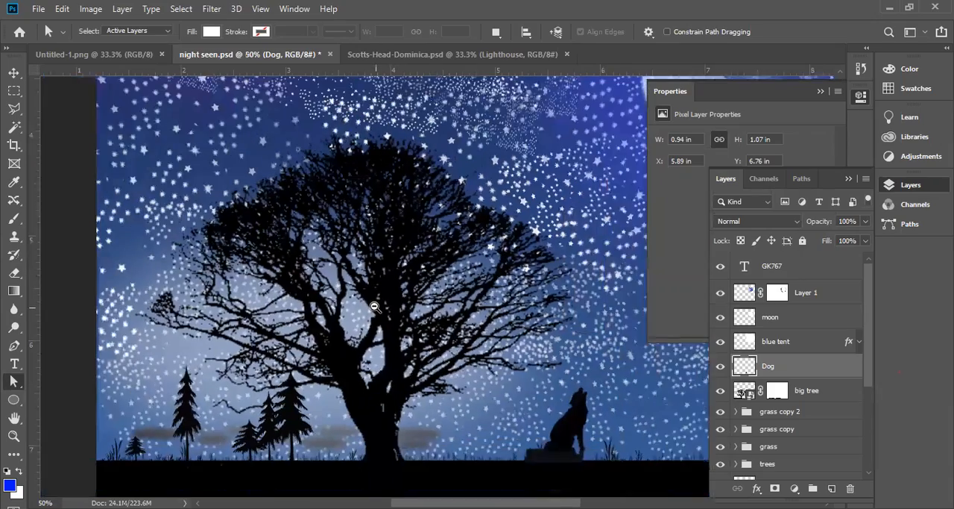
alt+click(375, 307)
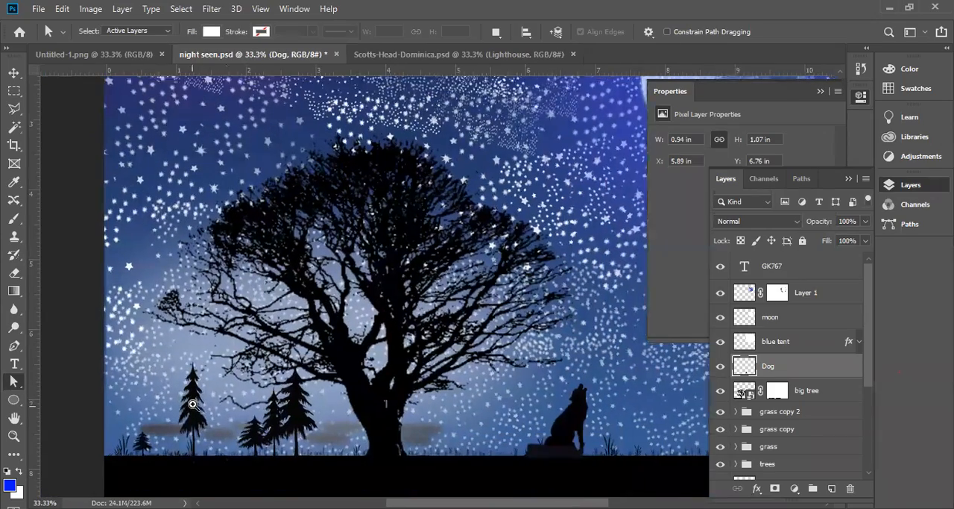
Compare the outline of the small pine tree with the big tree's thin branches beside it
ctrl+click(193, 403)
ctrl+click(193, 403)
ctrl+click(194, 403)
ctrl+click(194, 403)
ctrl+click(231, 342)
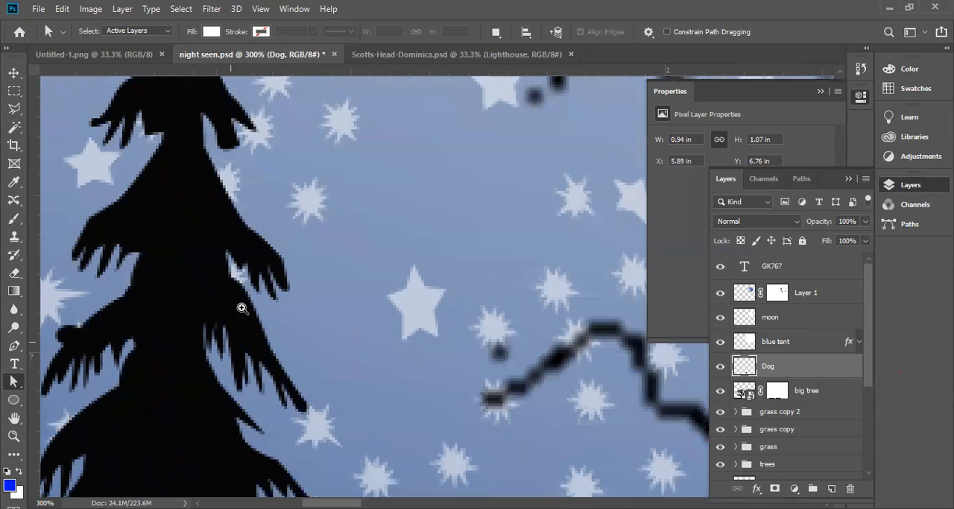
alt+click(247, 240)
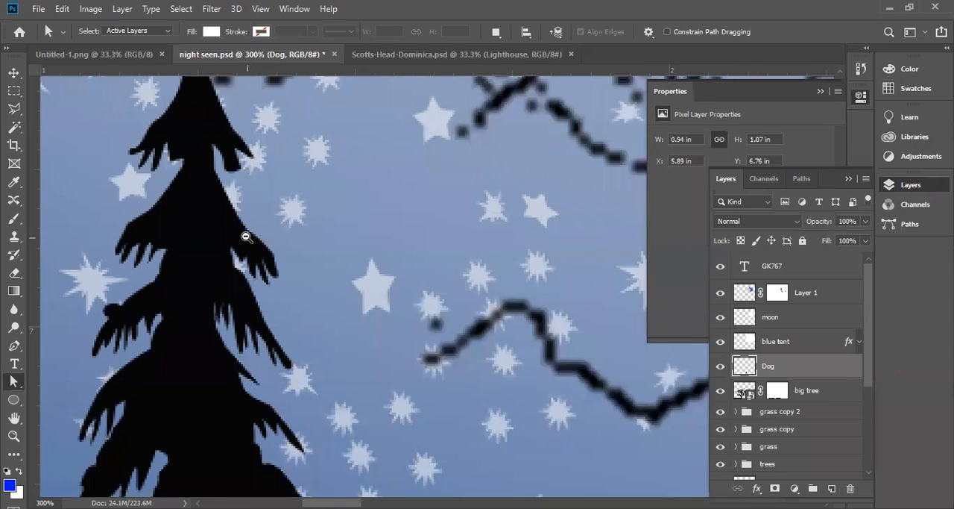
alt+click(246, 236)
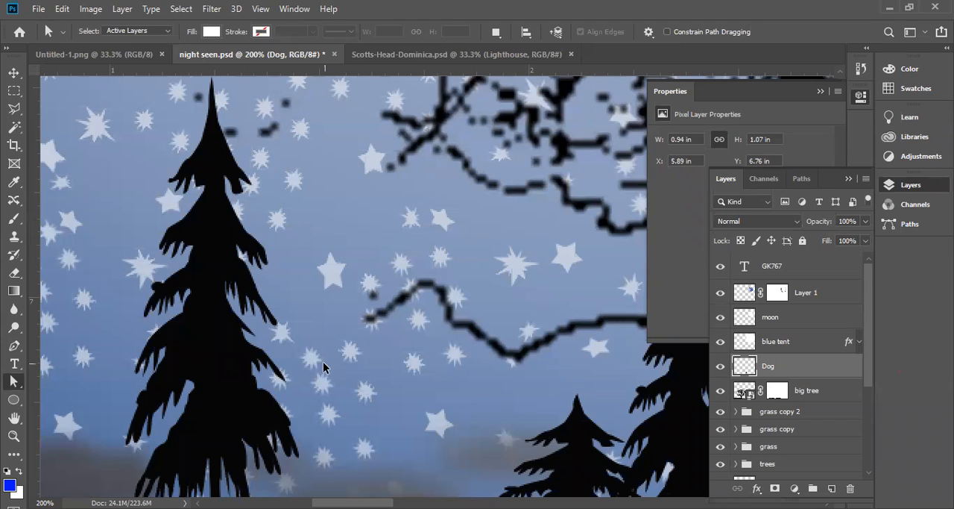
alt+click(369, 314)
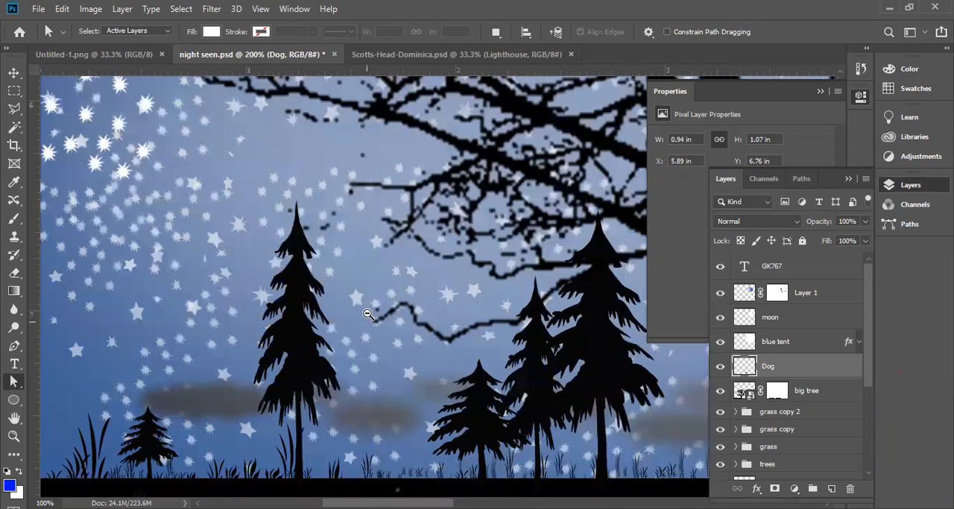
alt+click(377, 333)
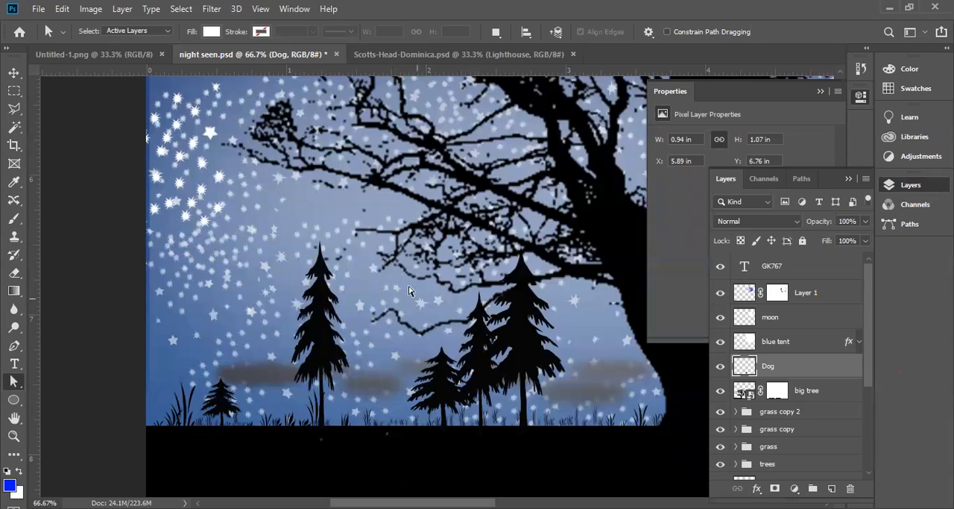
Select Layer 1 over the moon with the Move tool, and hide and reshow it to check its effect
drag(432, 268, 158, 291)
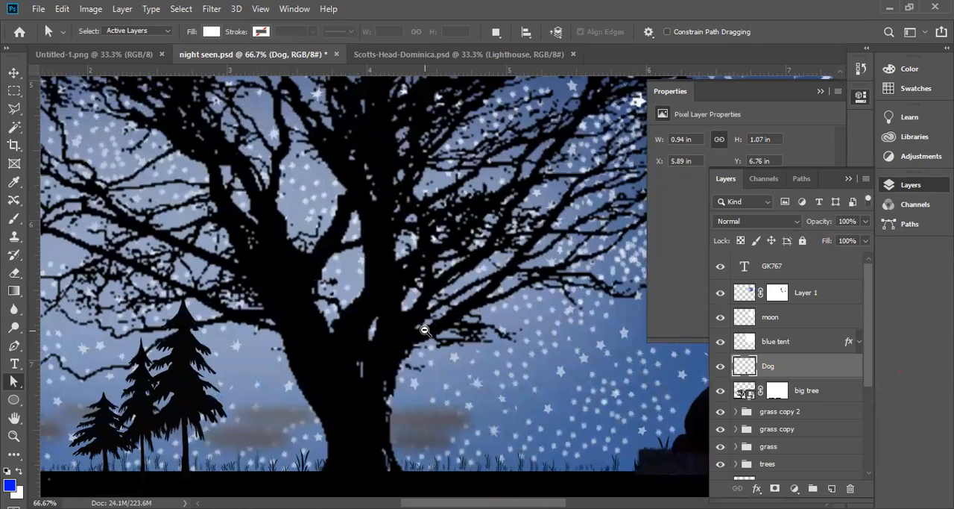
scroll(424, 332, down, 2)
alt+click(460, 256)
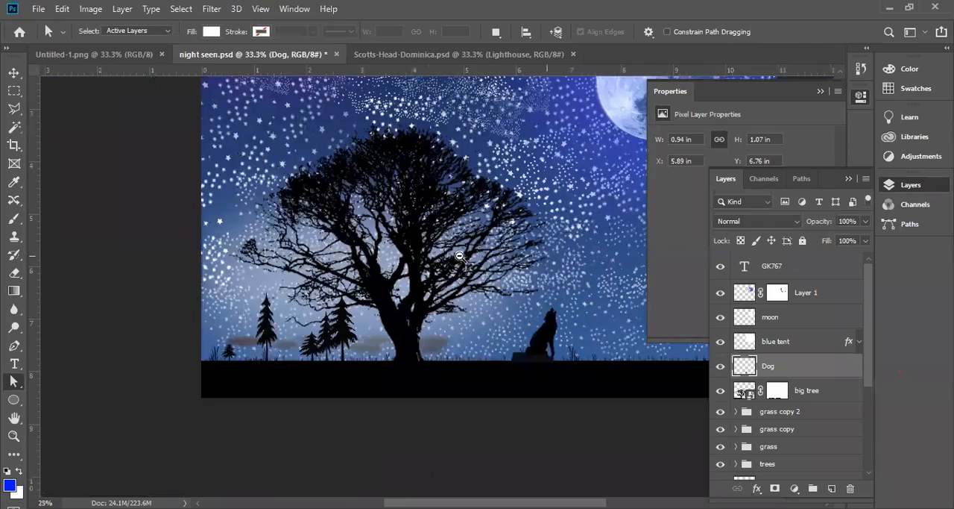
drag(526, 217, 237, 316)
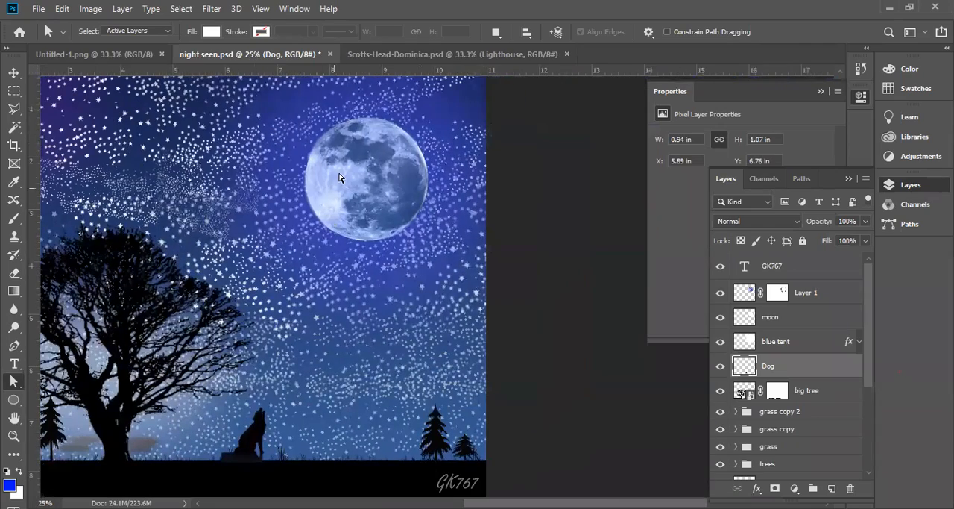
click(14, 72)
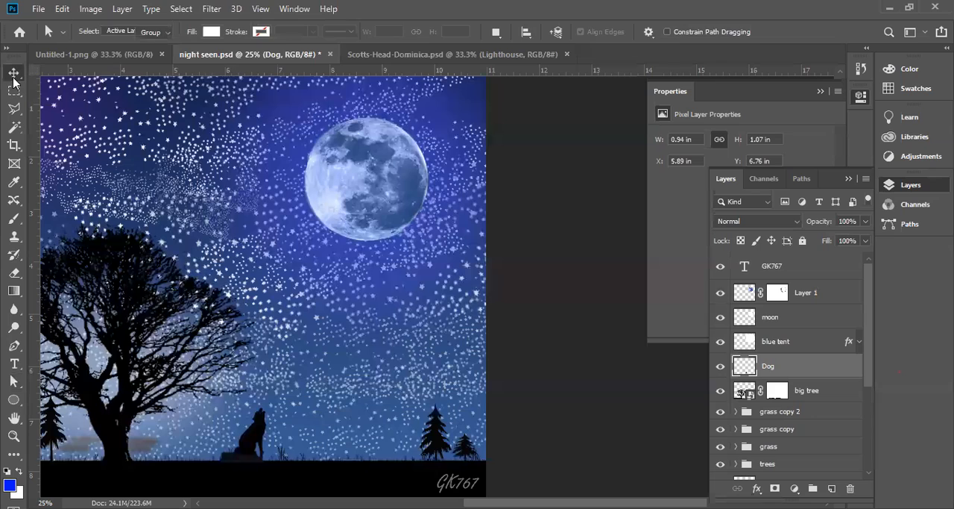
click(365, 197)
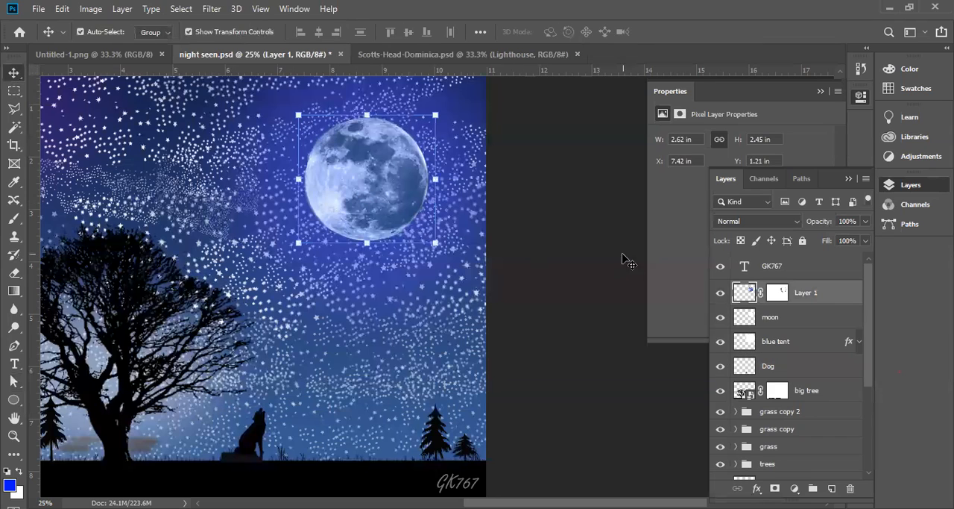
click(720, 295)
click(721, 297)
Select the stars group and examine the star pattern in the purple sky above the big tree
click(401, 311)
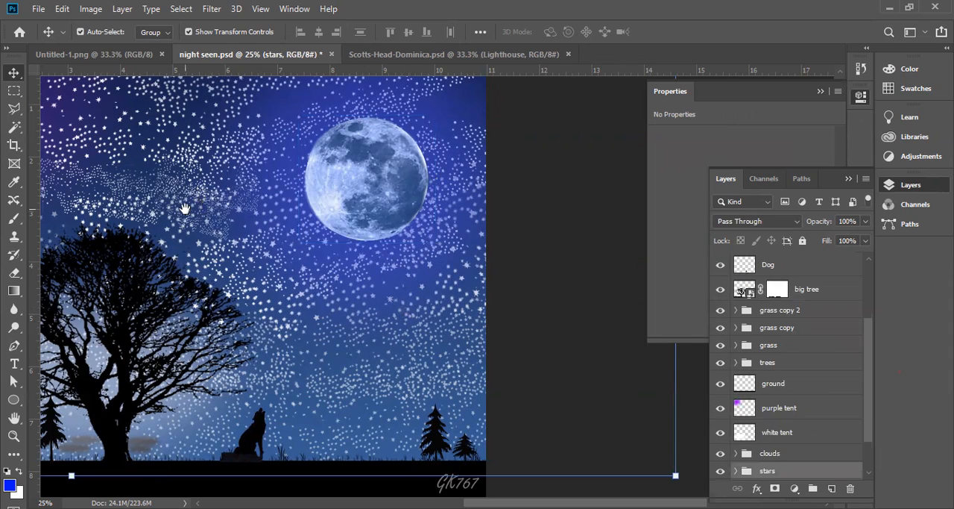
key(ctrl+space)
ctrl+alt+click(220, 220)
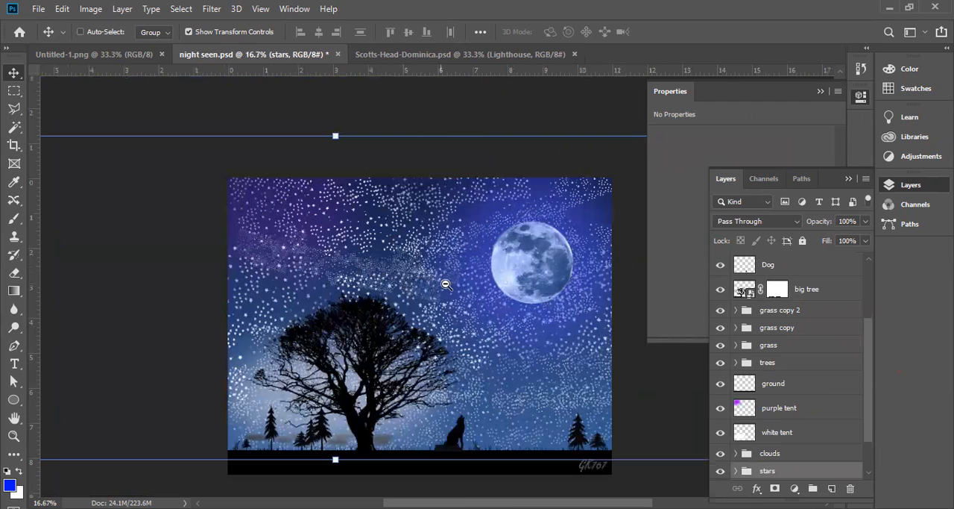
key(ctrl+space)
ctrl+click(262, 237)
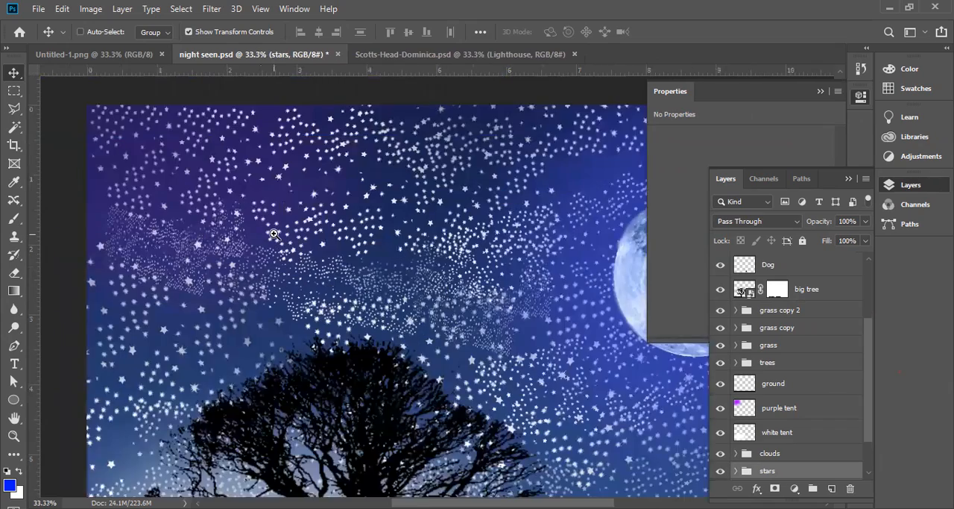
ctrl+click(274, 233)
key(alt)
ctrl+alt+click(276, 232)
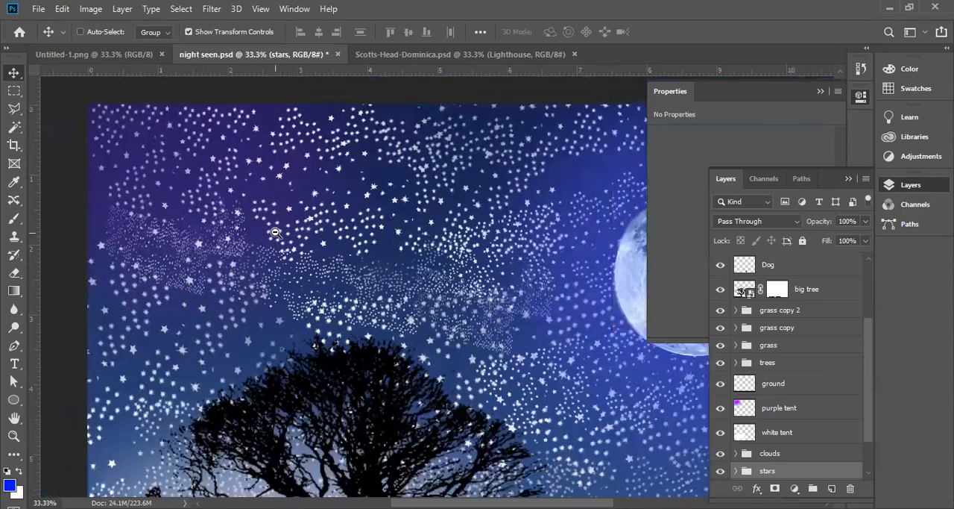
Examine the individual star shapes in the purple sky up close, and return to a wider view of the scene
ctrl+click(275, 232)
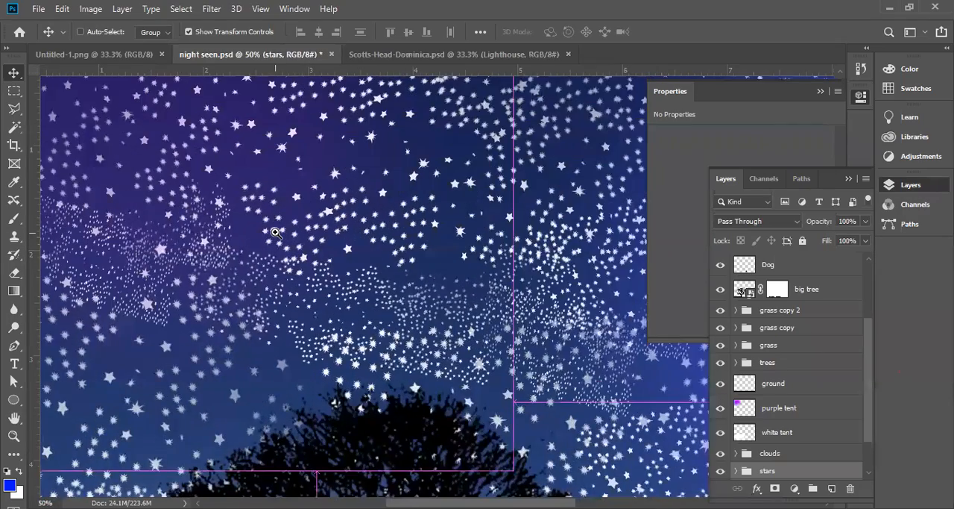
ctrl+click(275, 232)
ctrl+click(276, 232)
ctrl+alt+click(275, 232)
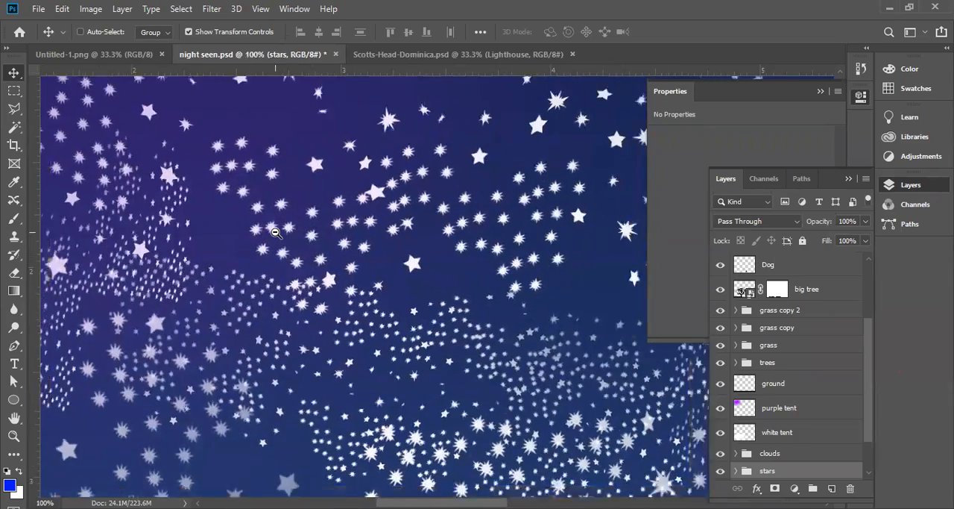
ctrl+alt+click(276, 232)
ctrl+alt+click(275, 232)
ctrl+alt+click(275, 232)
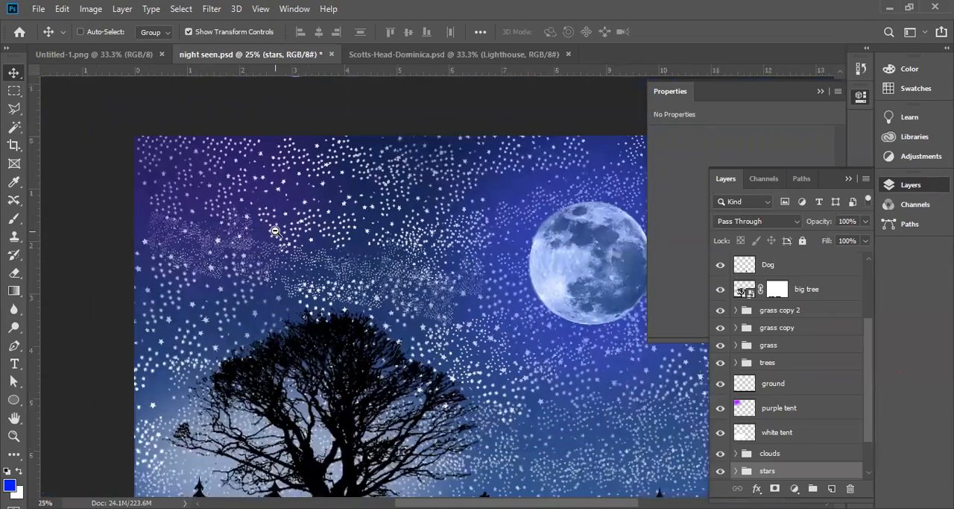
ctrl+alt+click(275, 232)
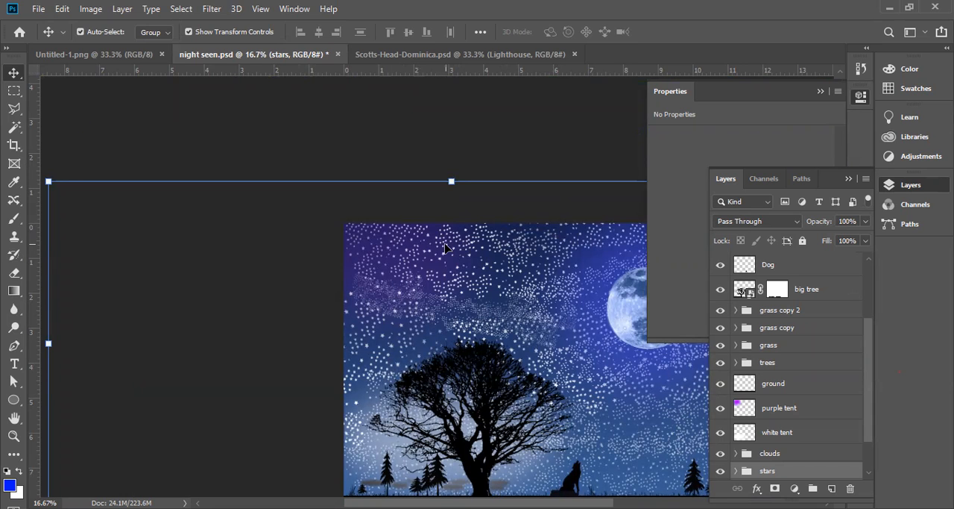
Select the purple tent layer from the sky, and hide and reshow it to check its tint on the sky
scroll(445, 243, up, 2)
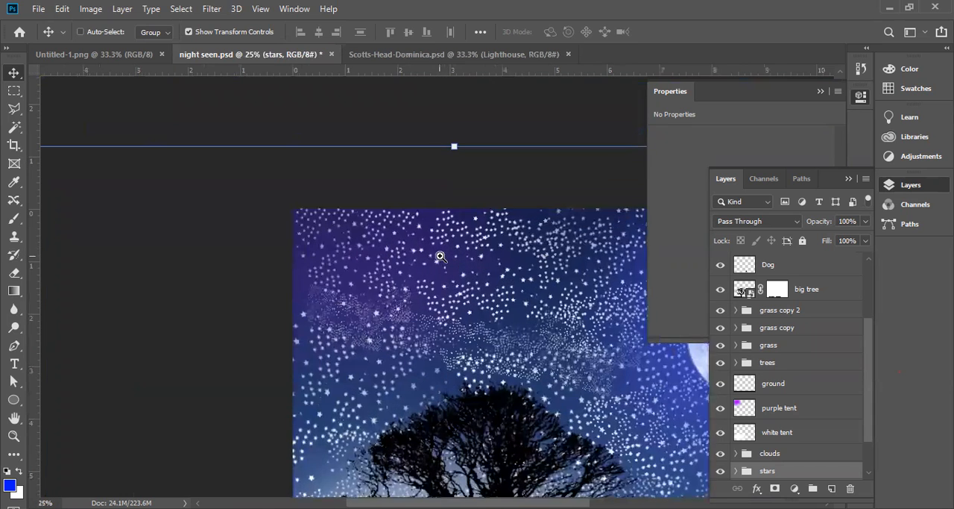
key(ctrl)
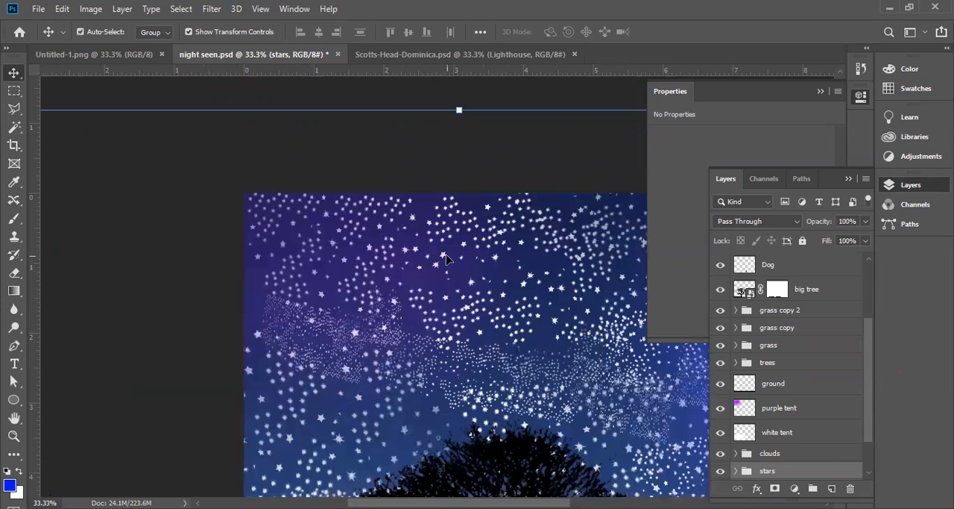
click(442, 258)
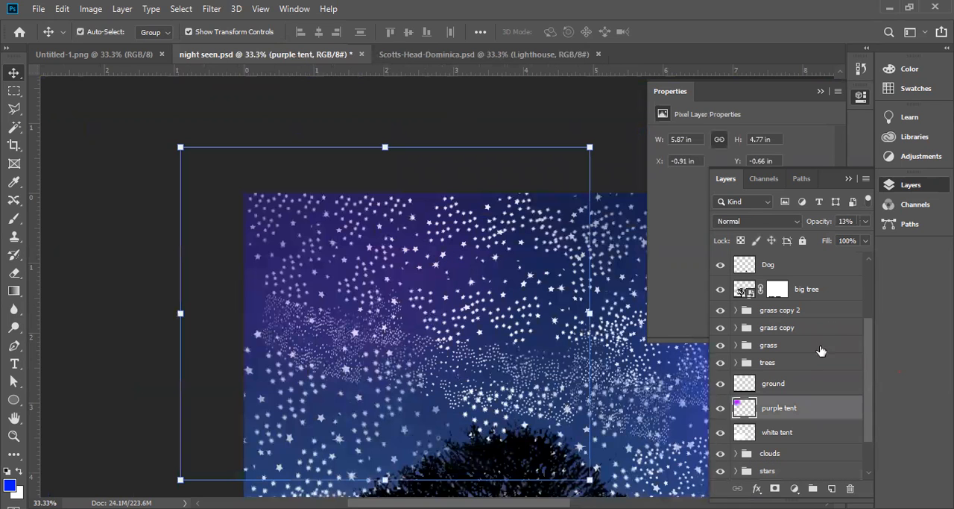
click(720, 408)
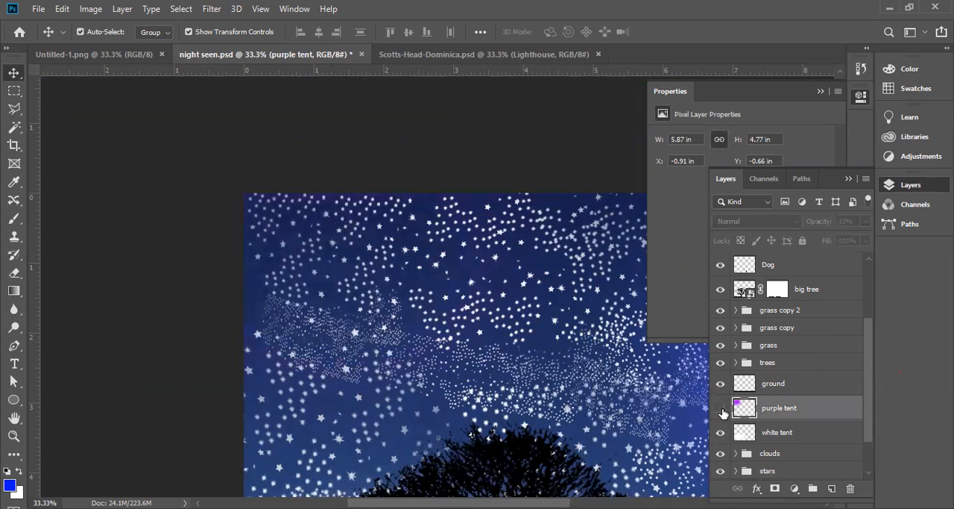
click(720, 409)
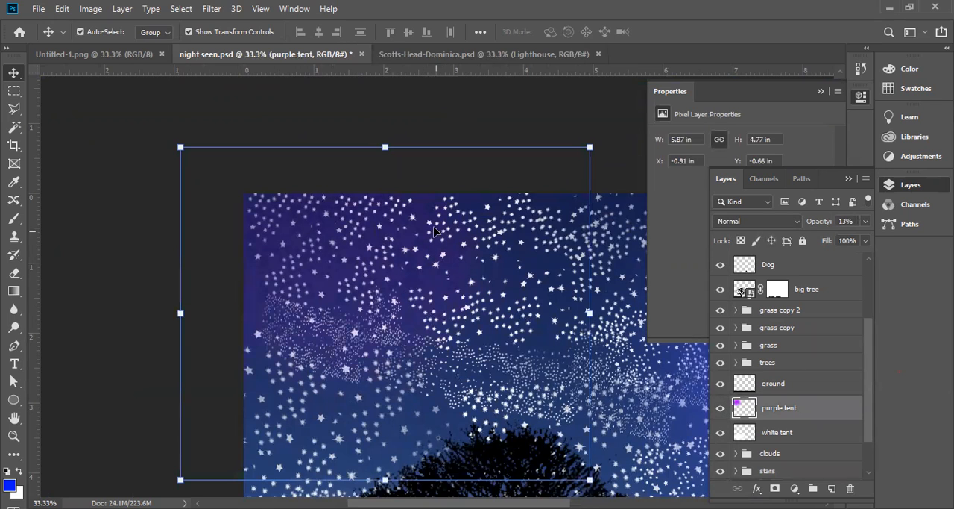
Select the stars group from the purple sky and expand it to show the layers it contains
right_click(453, 244)
click(463, 242)
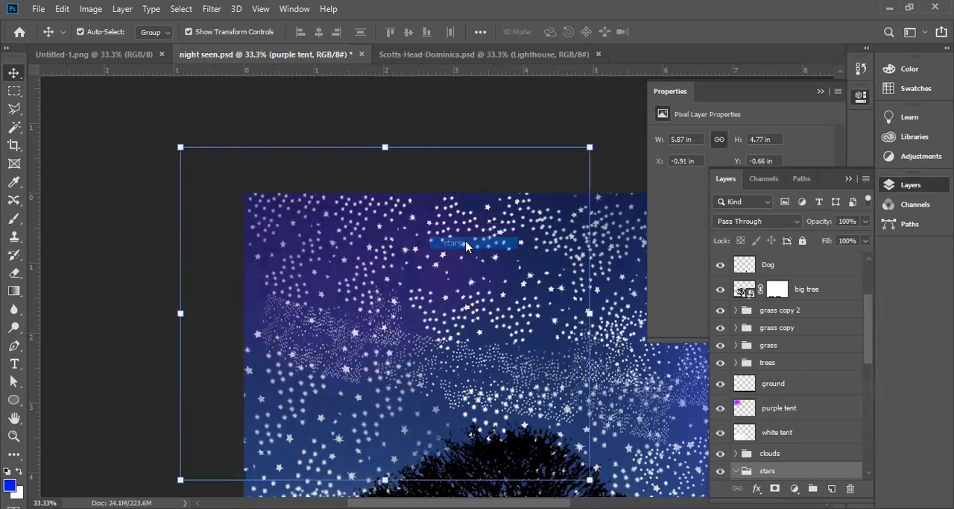
click(737, 471)
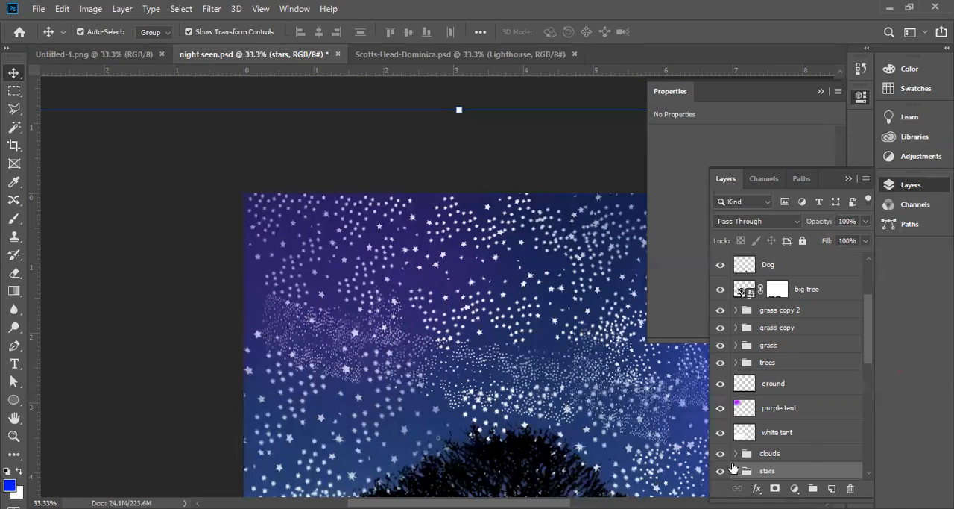
scroll(790, 373, down, 5)
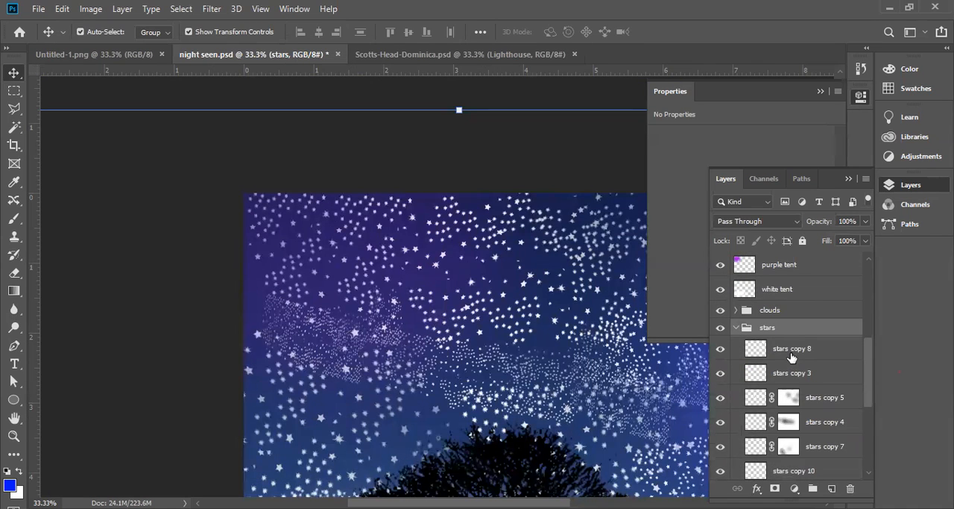
Select the stars copy 8 layer, and hide and reshow it to check which stars it contributes
click(784, 356)
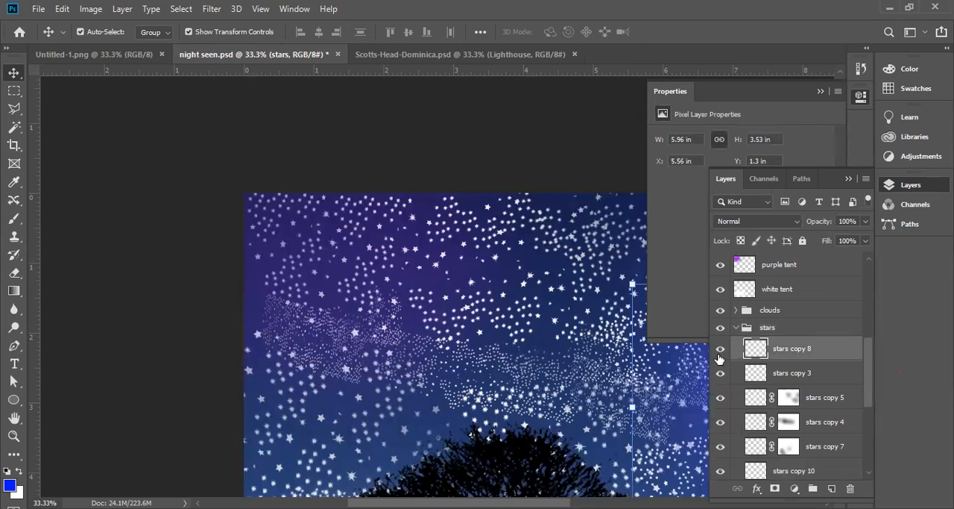
click(721, 351)
click(721, 350)
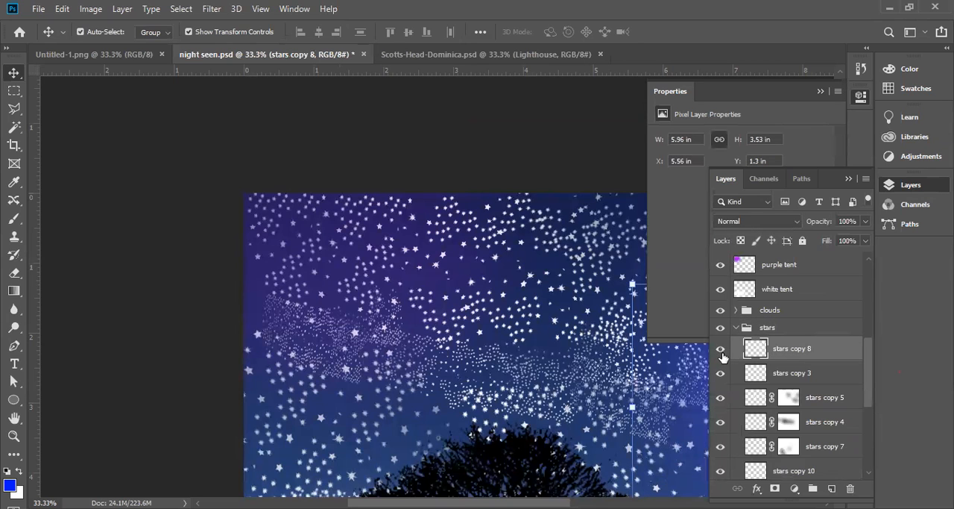
click(721, 349)
click(722, 354)
Select the stars copy 5 layer from a star between the big tree and the moon
drag(541, 334, 230, 230)
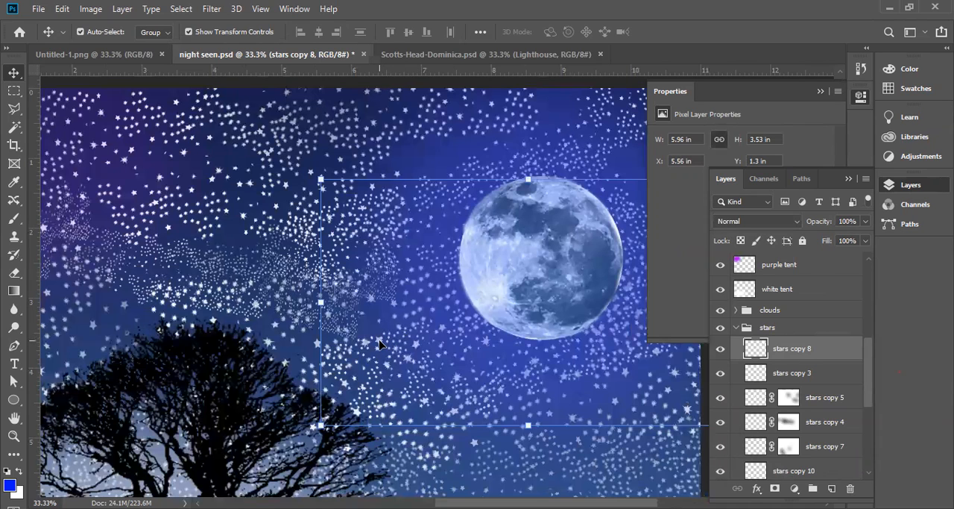
click(379, 345)
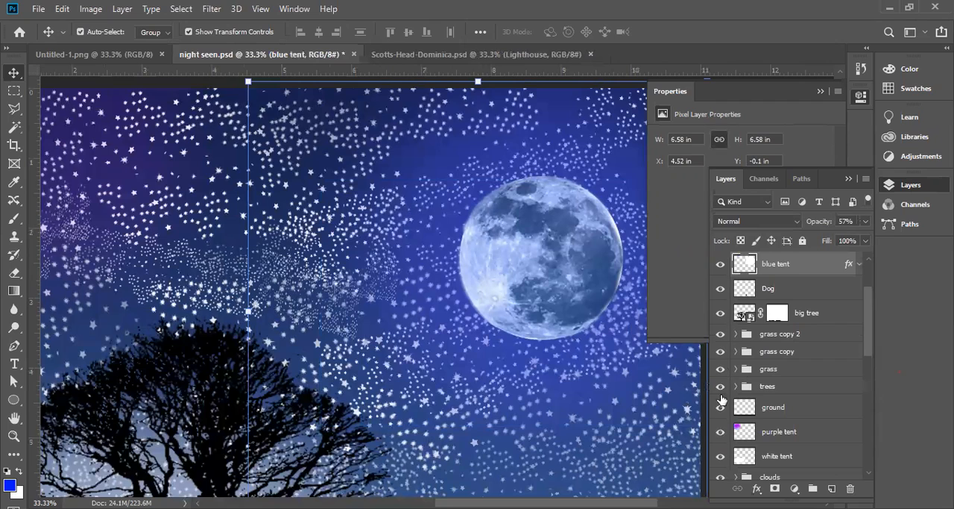
click(317, 347)
right_click(317, 346)
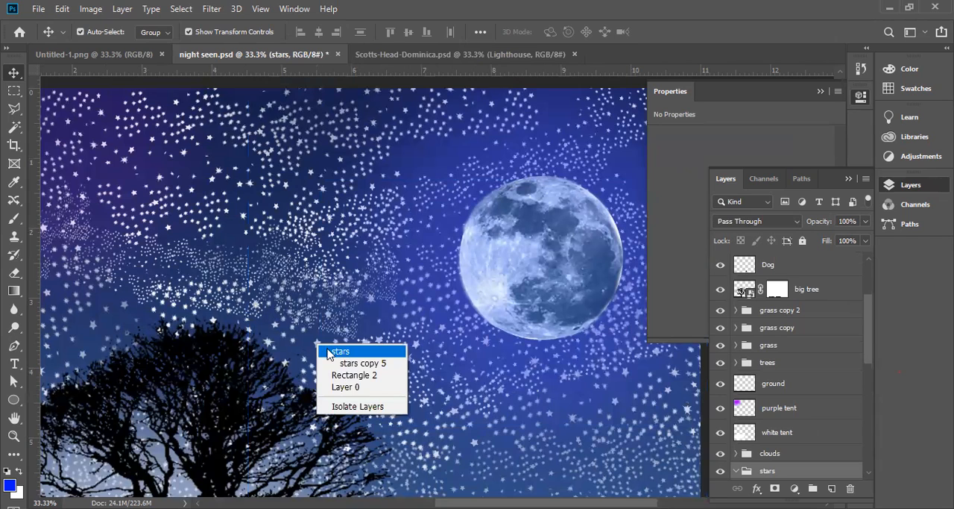
click(364, 365)
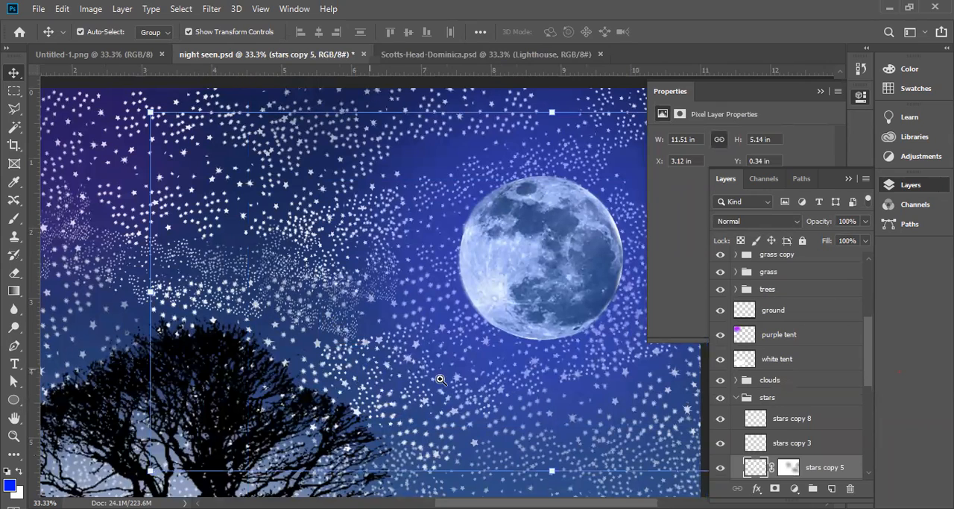
Inspect the edge quality of the overlapping stars between the big tree and the moon at 300% magnification
ctrl+click(359, 339)
ctrl+click(360, 339)
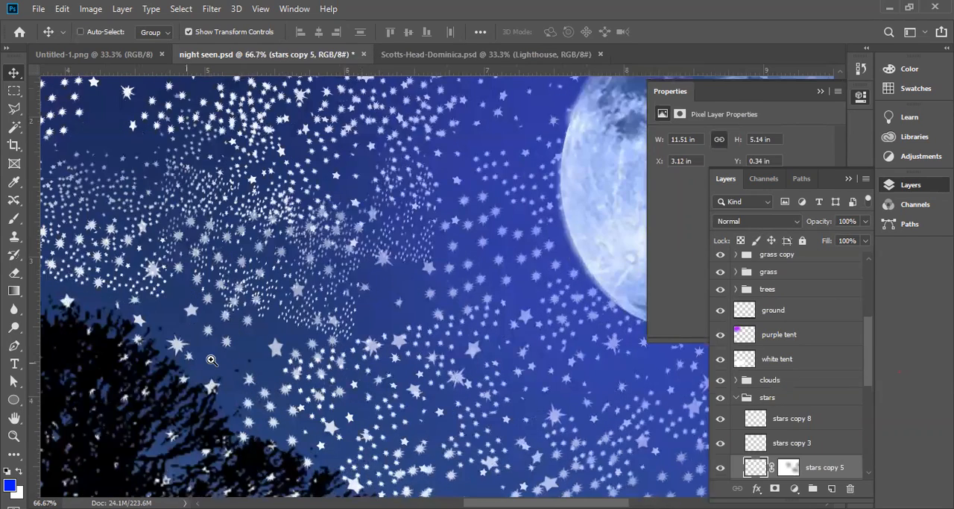
click(359, 336)
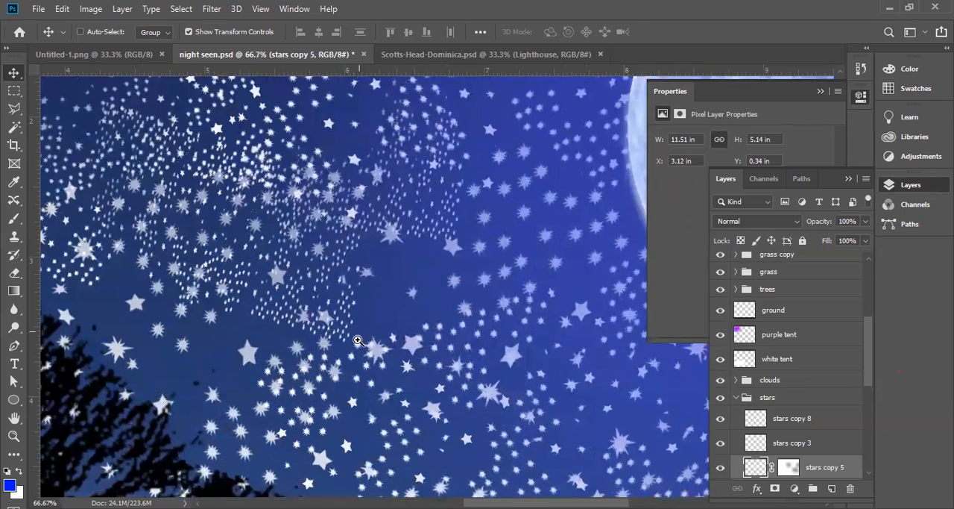
click(360, 337)
click(362, 336)
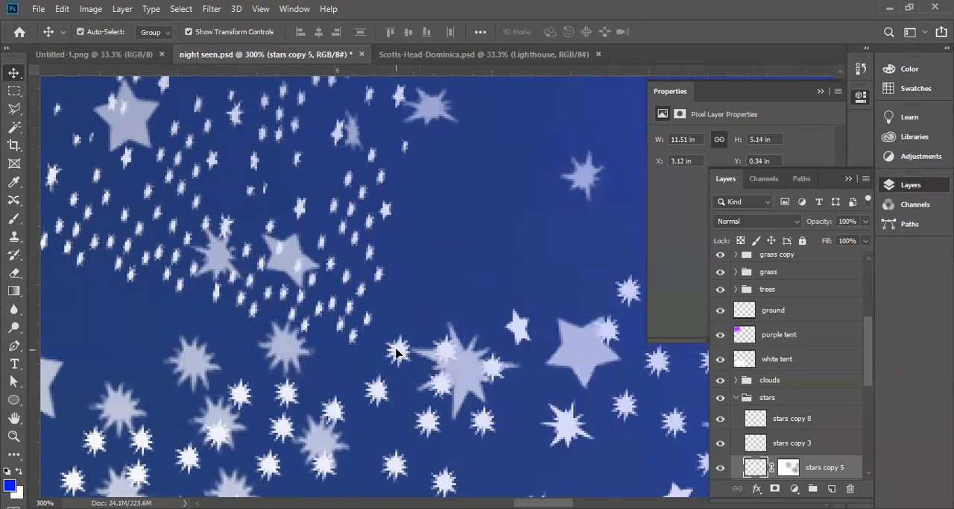
Select the stars group from one of the small sharp stars and look through its star copy layers
click(395, 352)
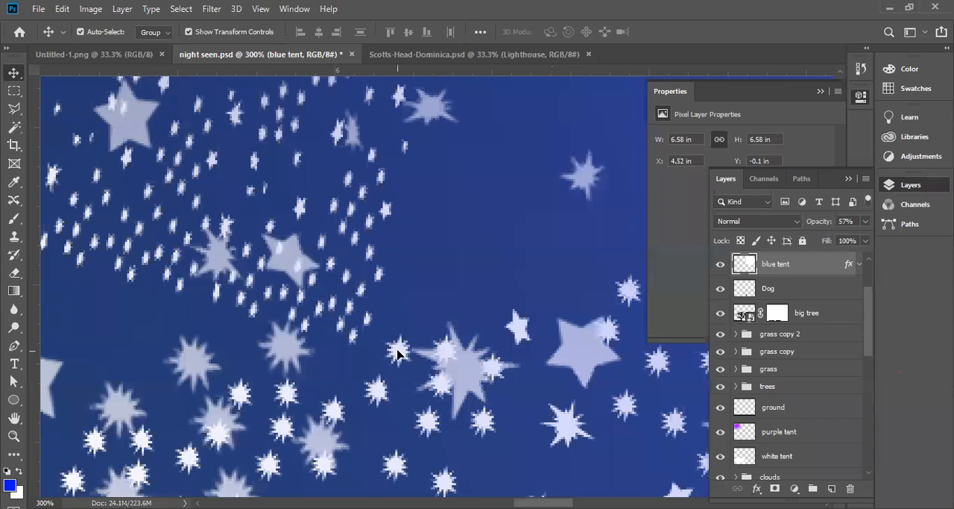
right_click(397, 354)
click(419, 373)
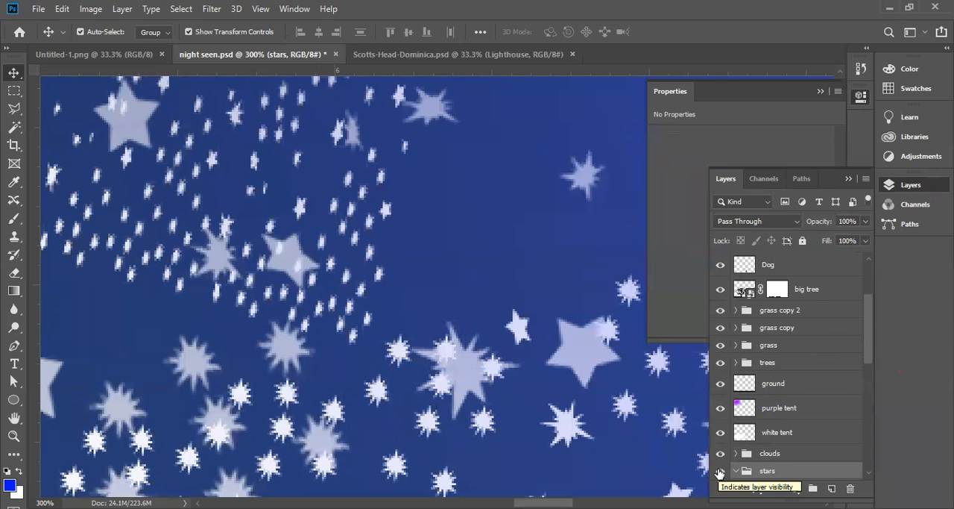
click(736, 471)
scroll(736, 467, down, 5)
scroll(741, 451, down, 1)
scroll(742, 445, up, 1)
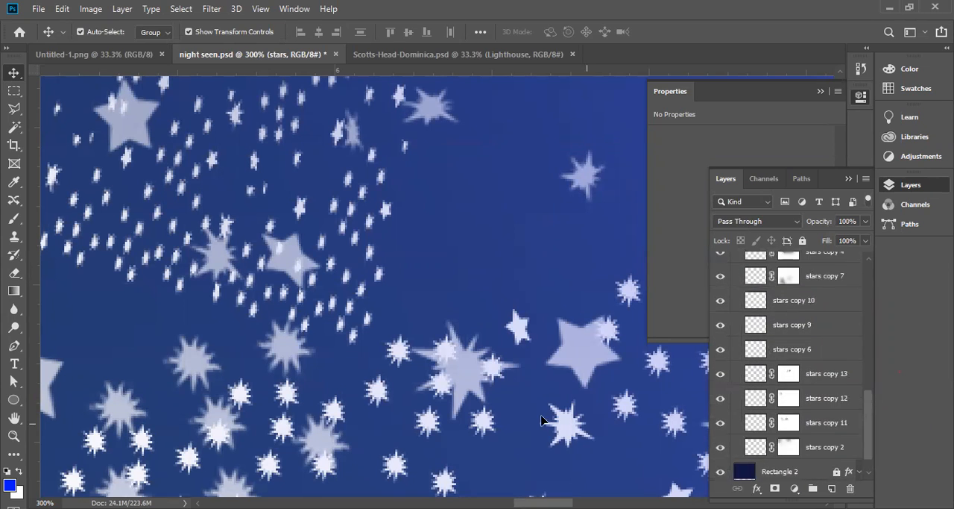
Pick the stars group again from a neighbouring star and review the layer stack from Layer 0 up to the ground layer
right_click(374, 399)
click(395, 418)
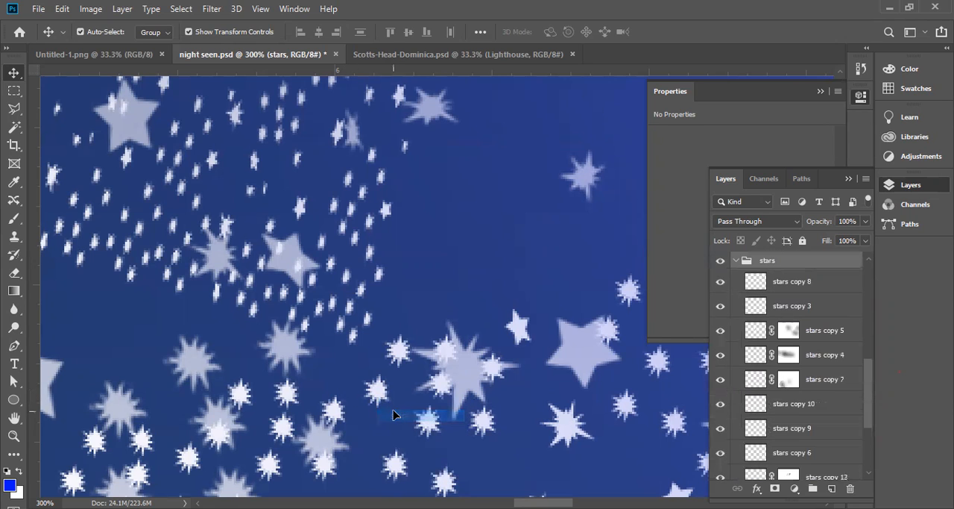
scroll(811, 386, down, 4)
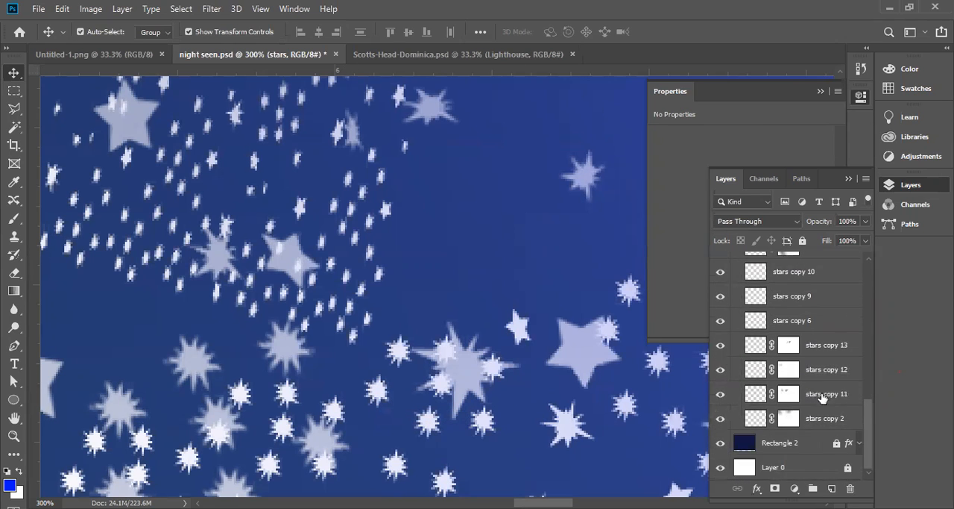
scroll(824, 394, up, 6)
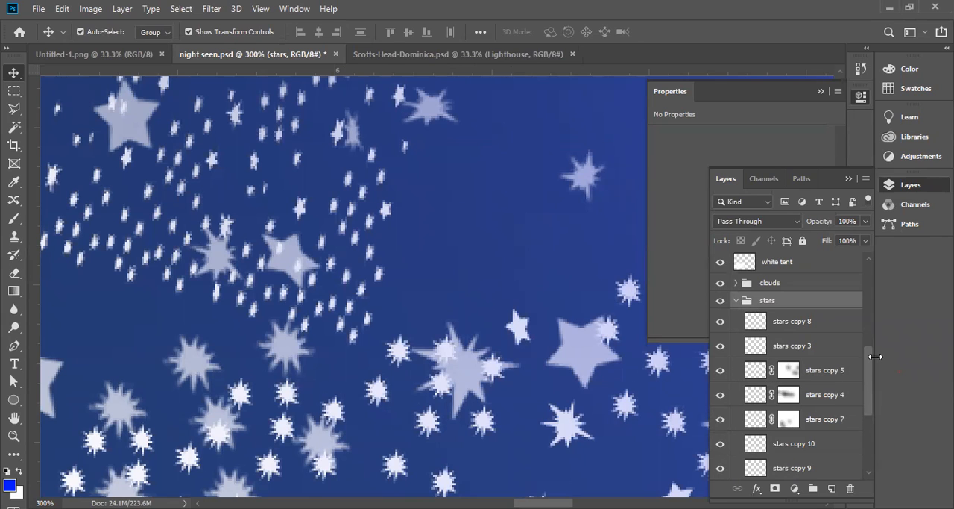
scroll(870, 366, up, 2)
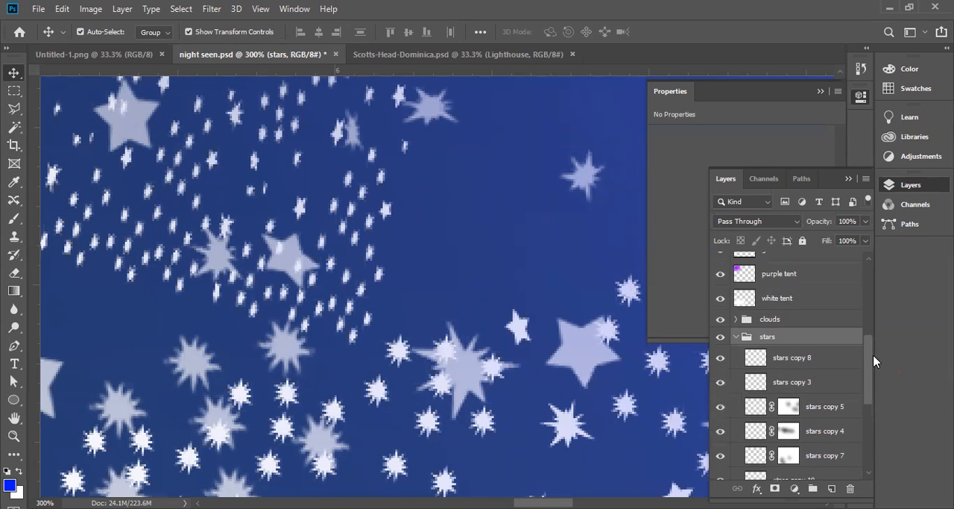
scroll(872, 359, up, 1)
scroll(870, 355, up, 1)
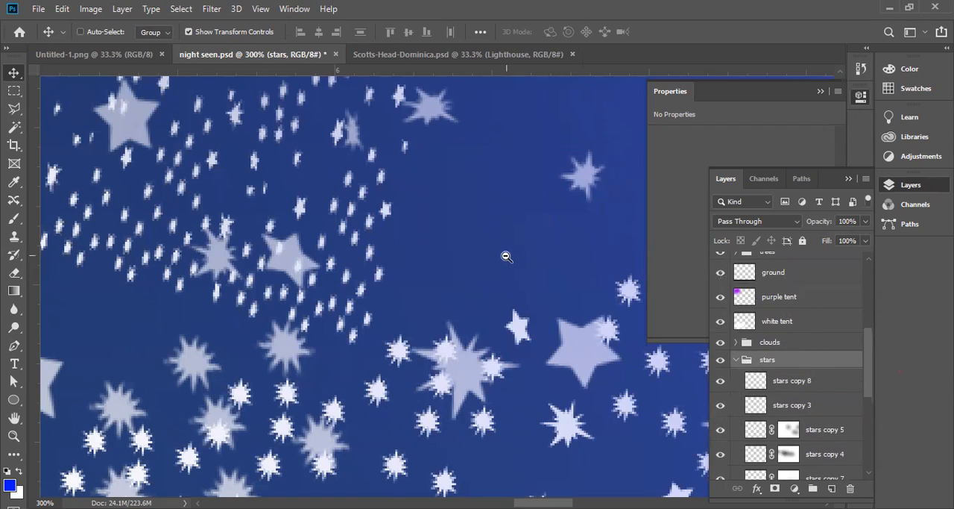
Look over the whole night scene again and close night seen.psd without saving the changes
scroll(516, 262, down, 3)
scroll(516, 261, down, 2)
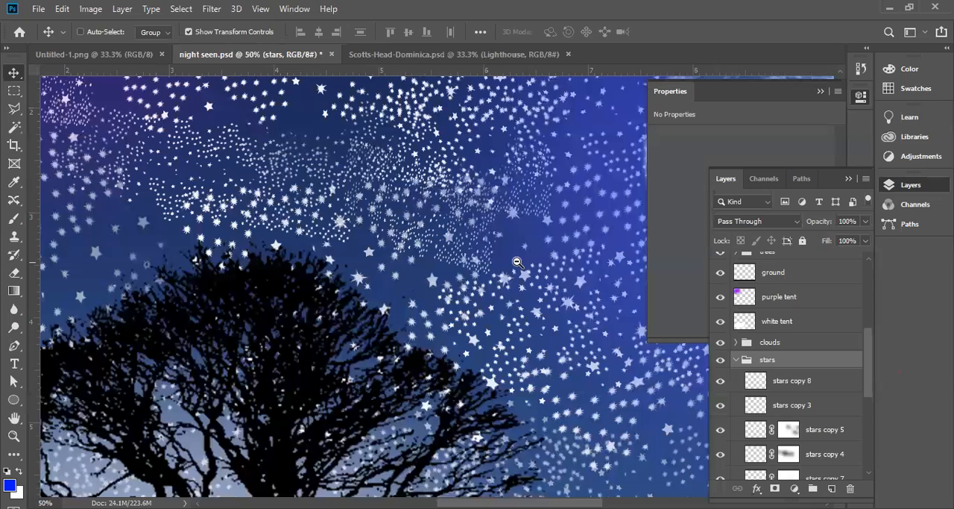
key(ctrl)
key(alt+space)
alt+click(379, 269)
alt+click(379, 269)
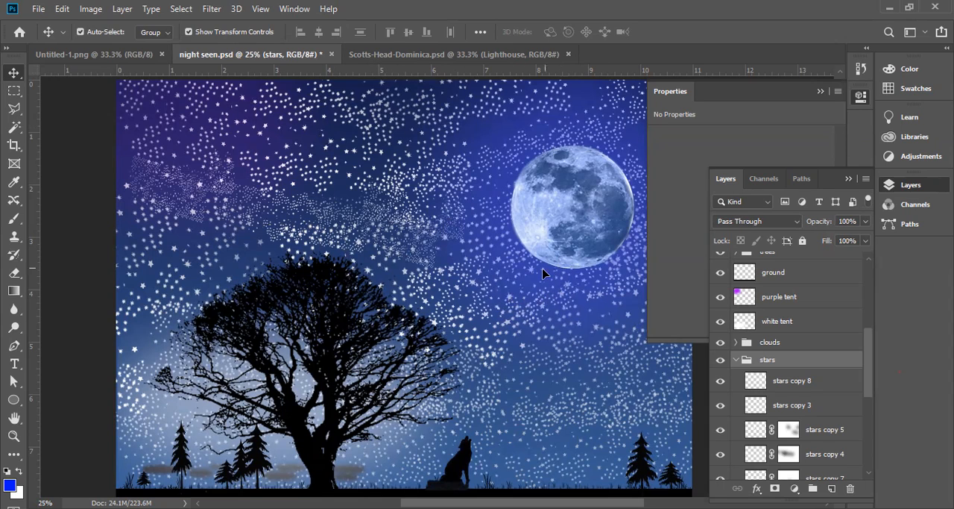
click(332, 55)
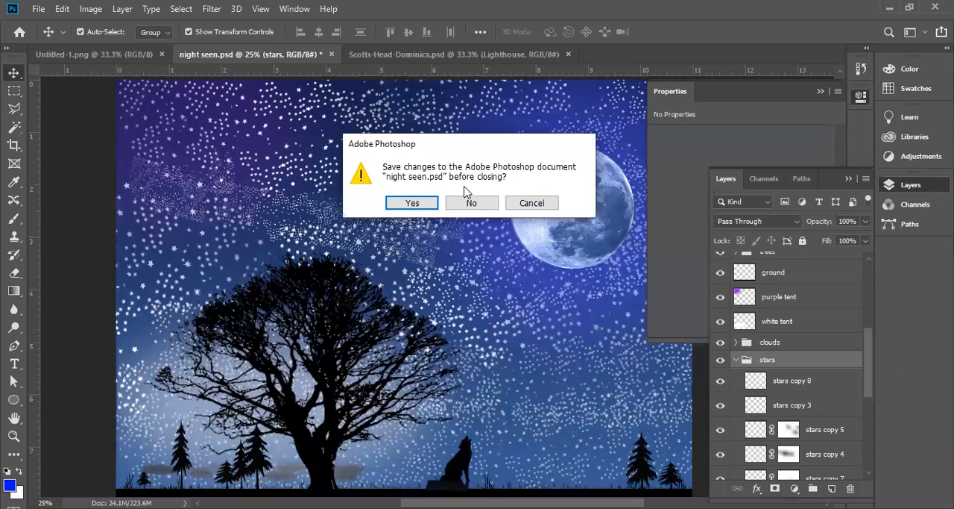
click(470, 203)
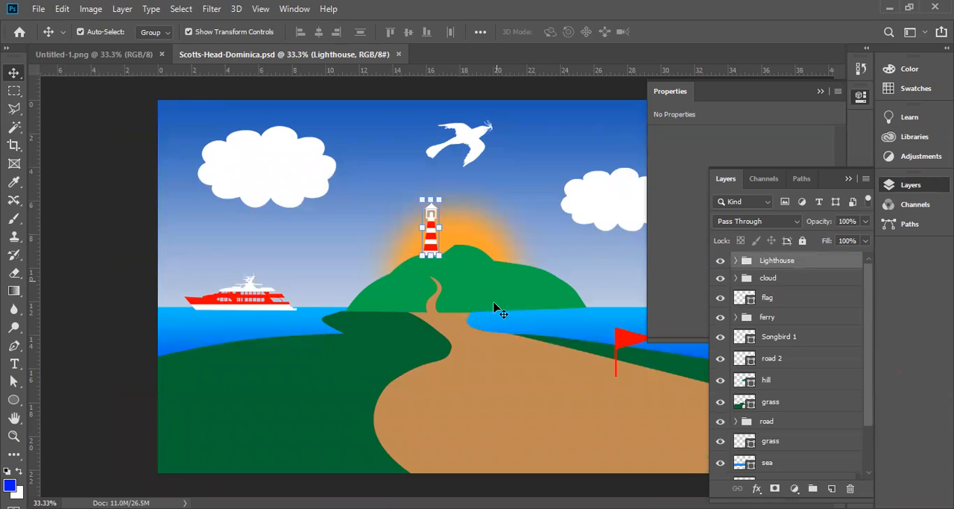
Clear the expanded properties display off the Scotts-Head-Dominica.psd artwork and show only its layer list
click(849, 179)
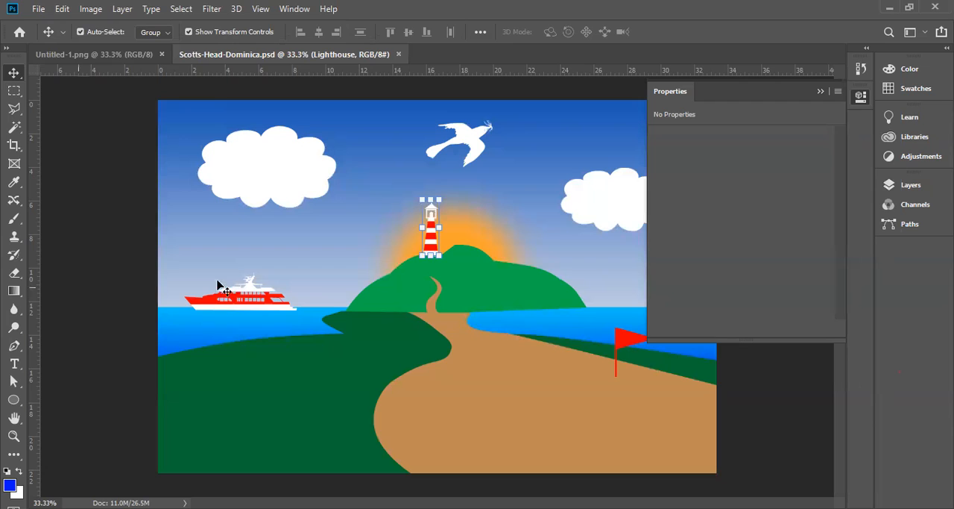
click(820, 92)
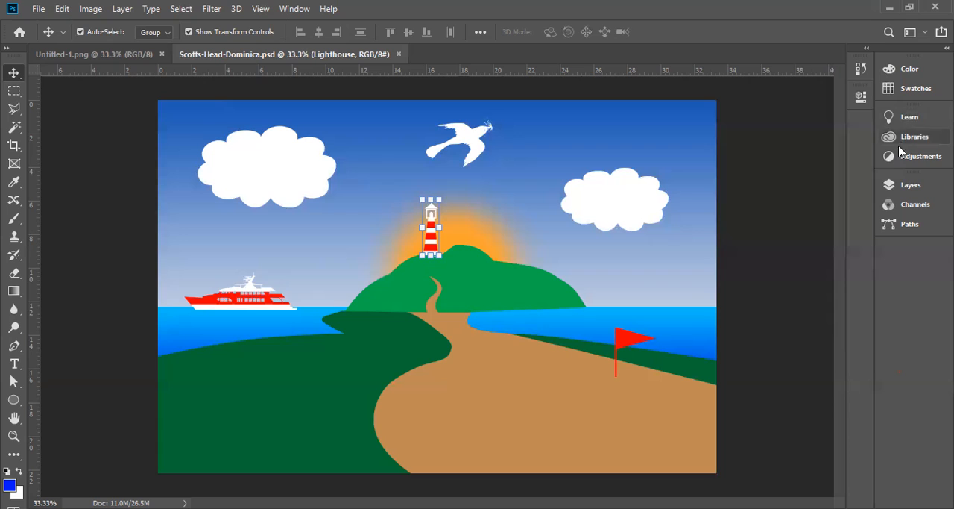
click(908, 186)
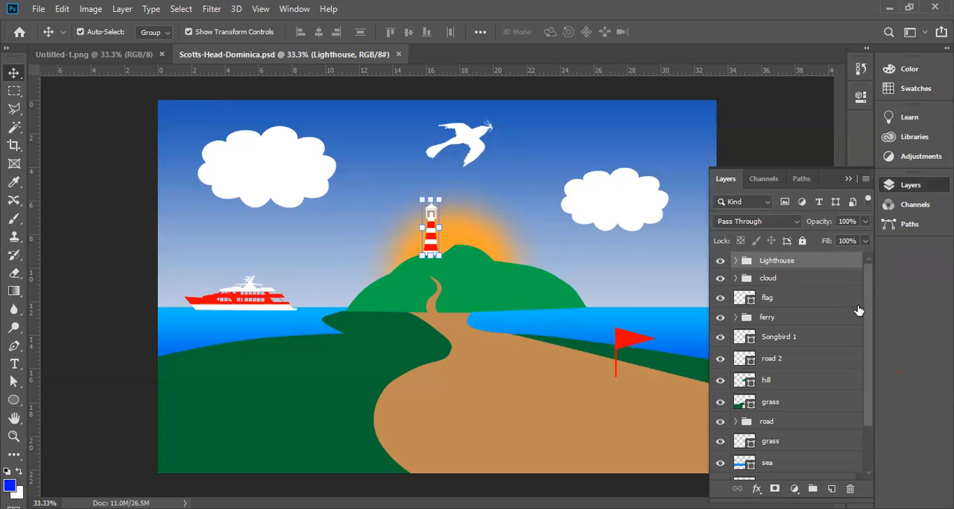
Hide every layer except Background to show only the original coastal photo
drag(867, 305, 874, 359)
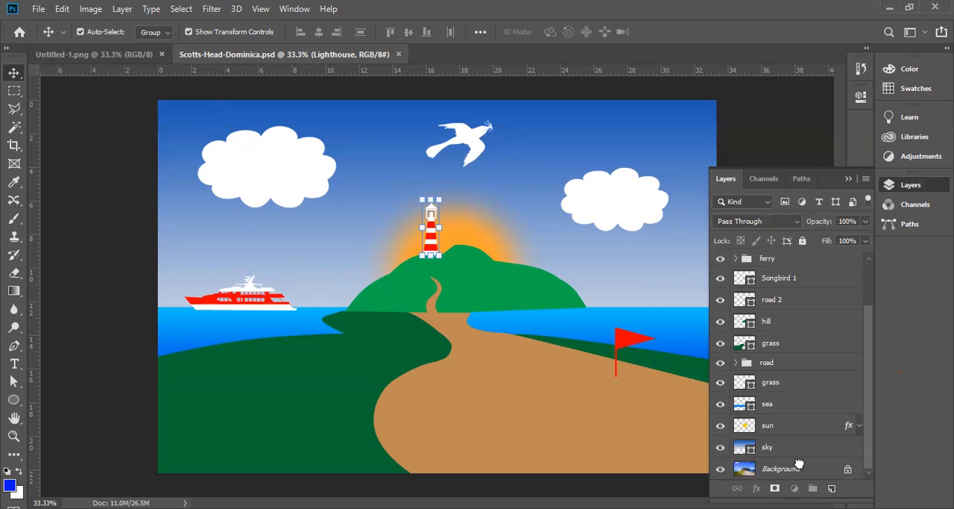
drag(795, 222, 754, 269)
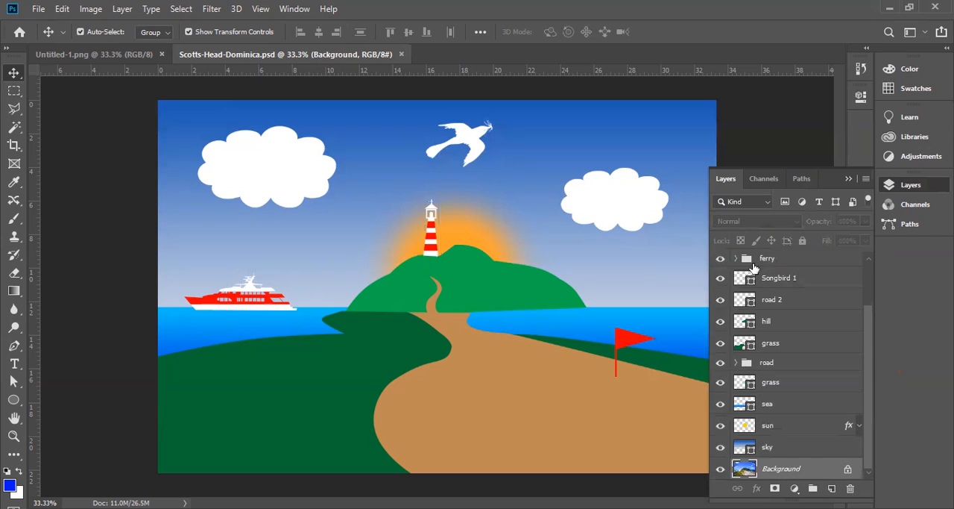
right_click(722, 475)
click(762, 360)
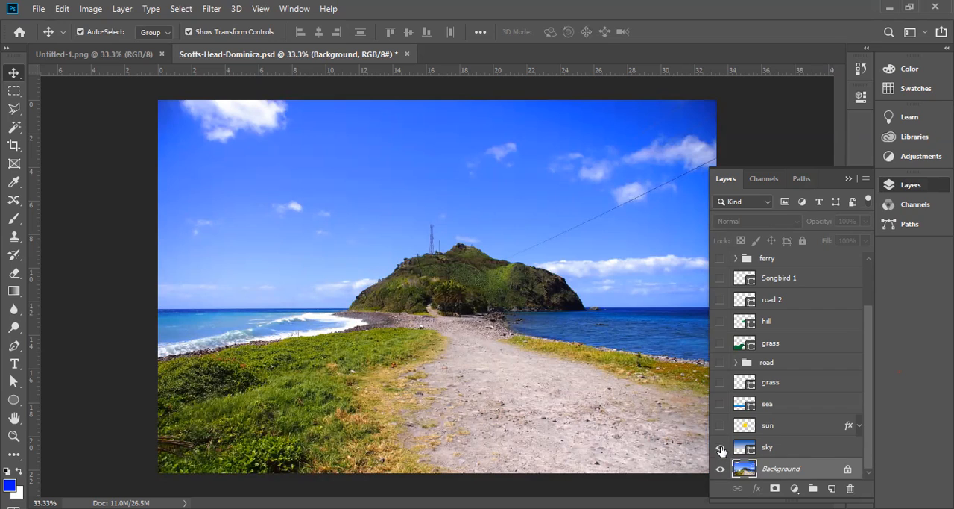
Restore the visibility of all layers from sky up to Lighthouse and compare the finished artwork once more with the Background photo alone
drag(724, 427, 712, 262)
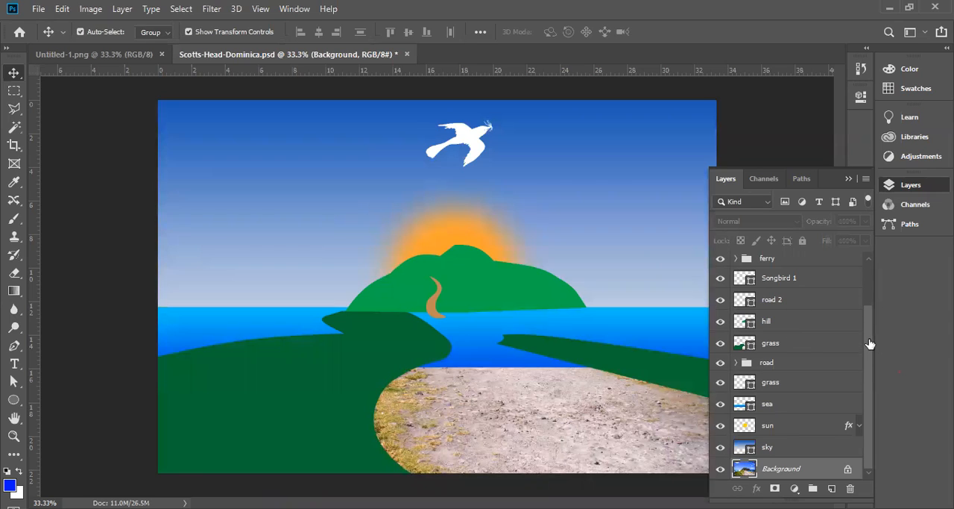
scroll(871, 344, up, 3)
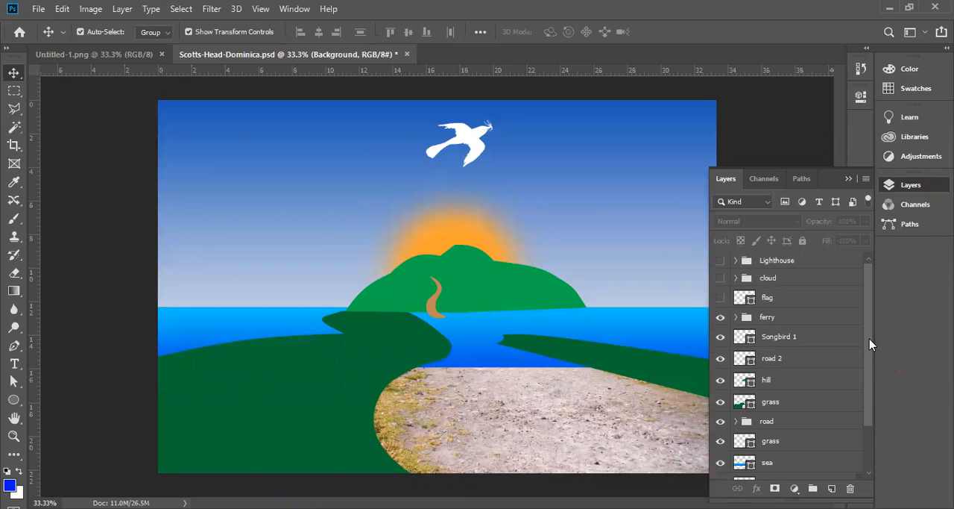
click(720, 297)
click(720, 278)
click(721, 260)
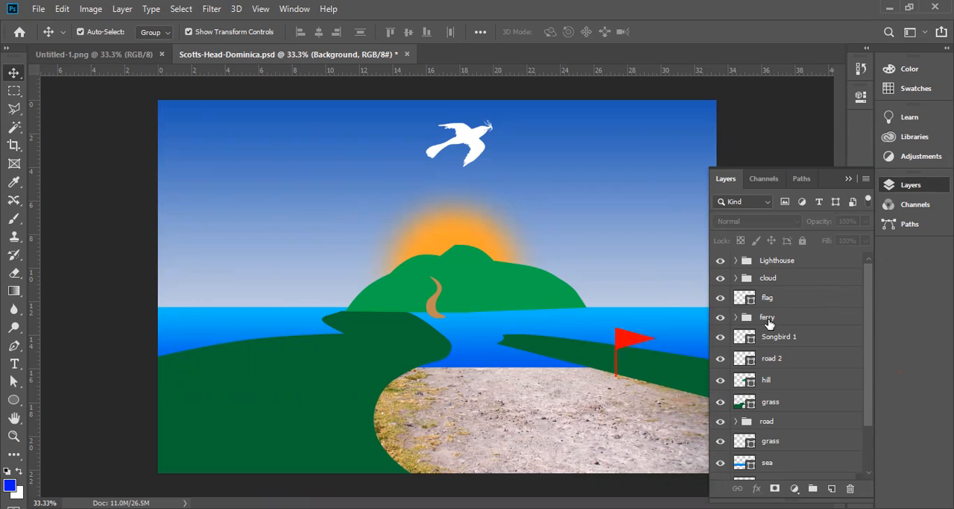
scroll(769, 323, down, 2)
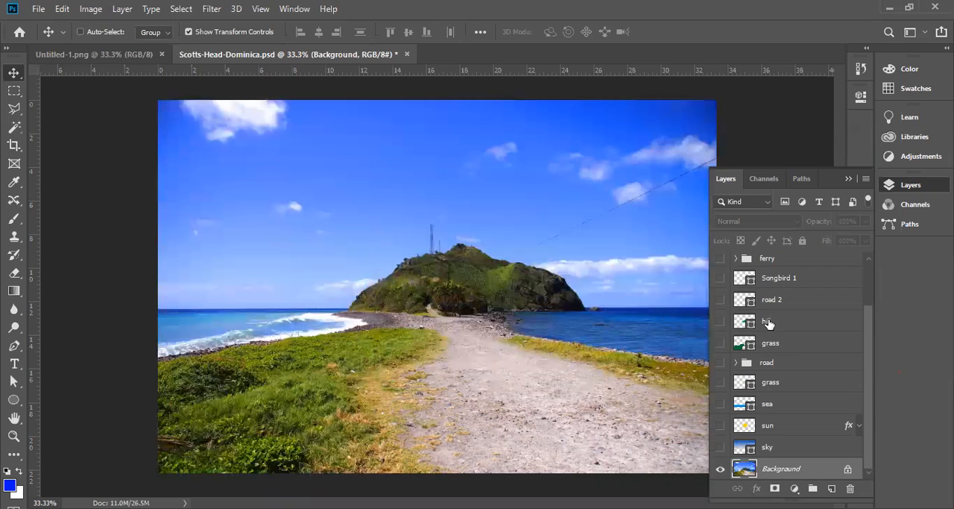
key(ctrl+z)
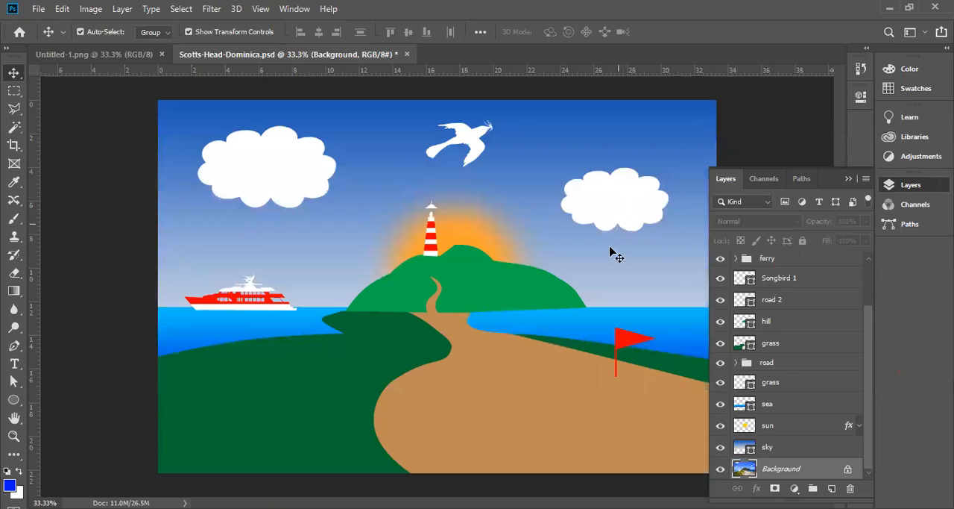
Select the sky shape and inspect its gradient fill settings with the Ellipse tool
click(687, 164)
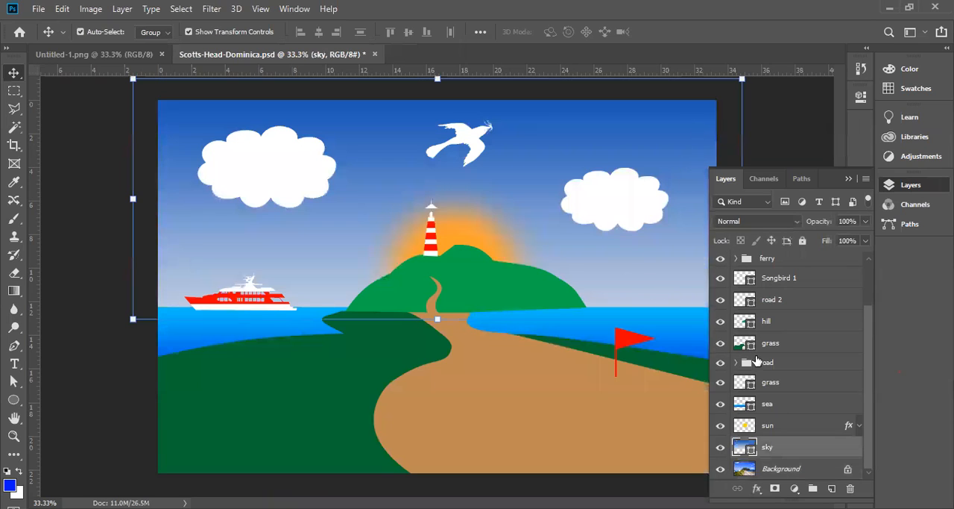
click(15, 401)
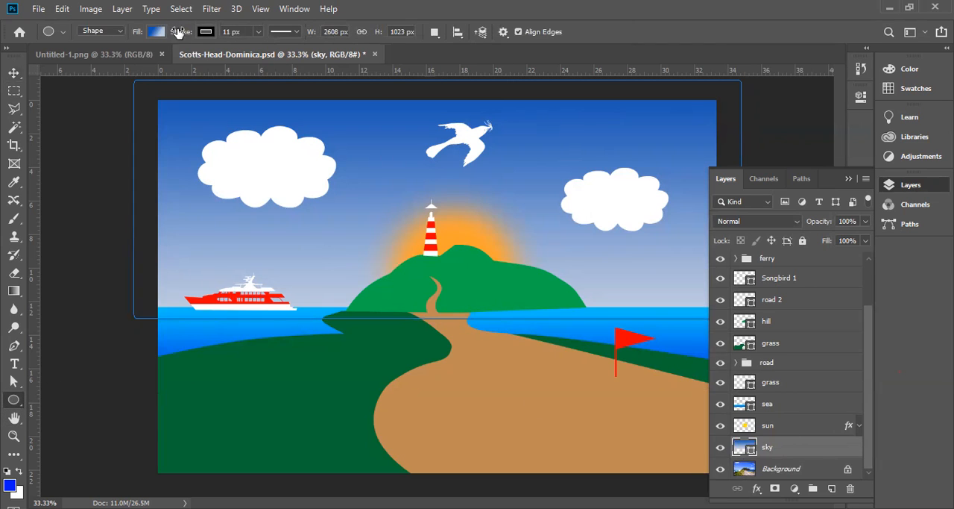
click(156, 35)
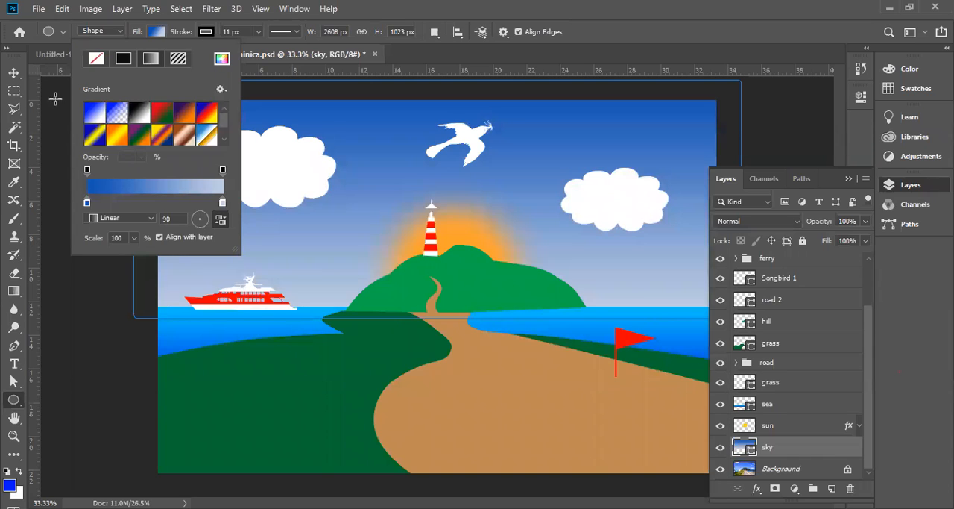
click(154, 34)
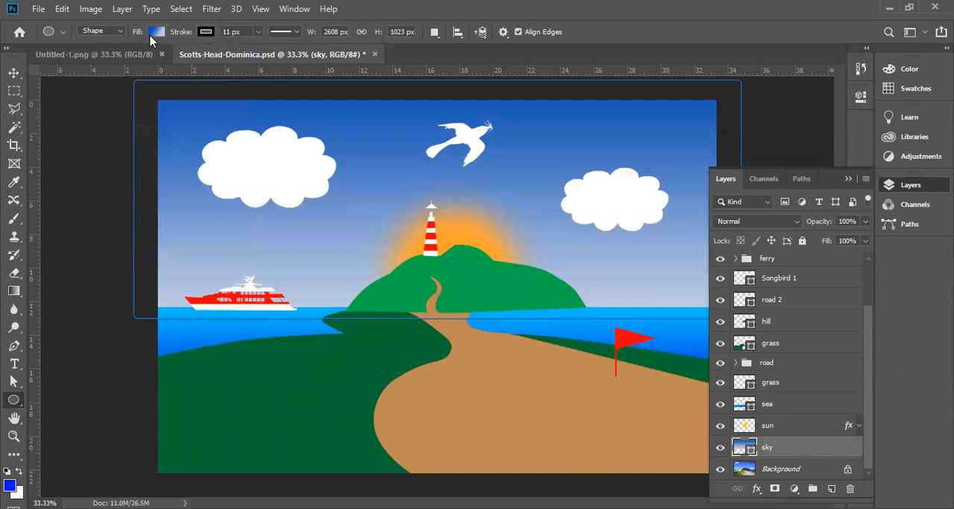
Try the sky shape with no fill, solid black, and the red-green, violet-orange and blue-red-yellow preset gradients
click(155, 33)
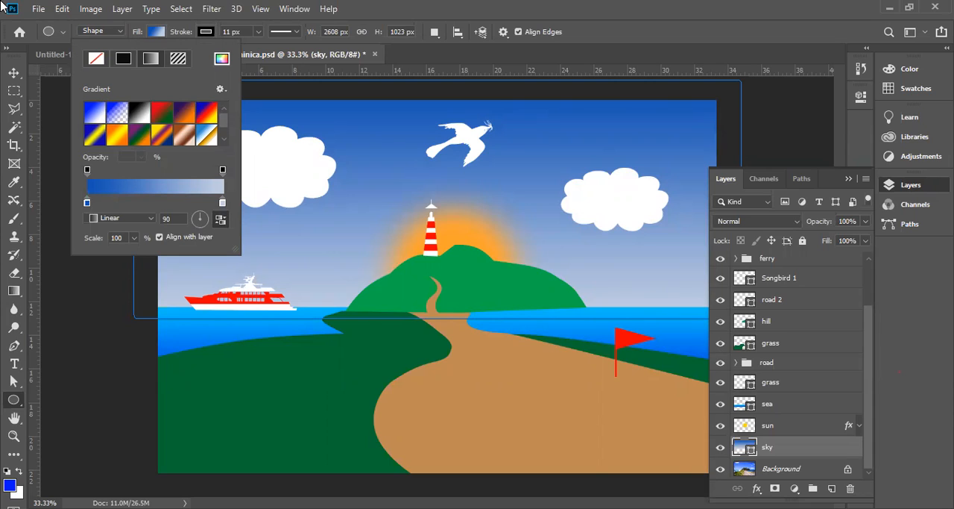
click(97, 59)
click(124, 63)
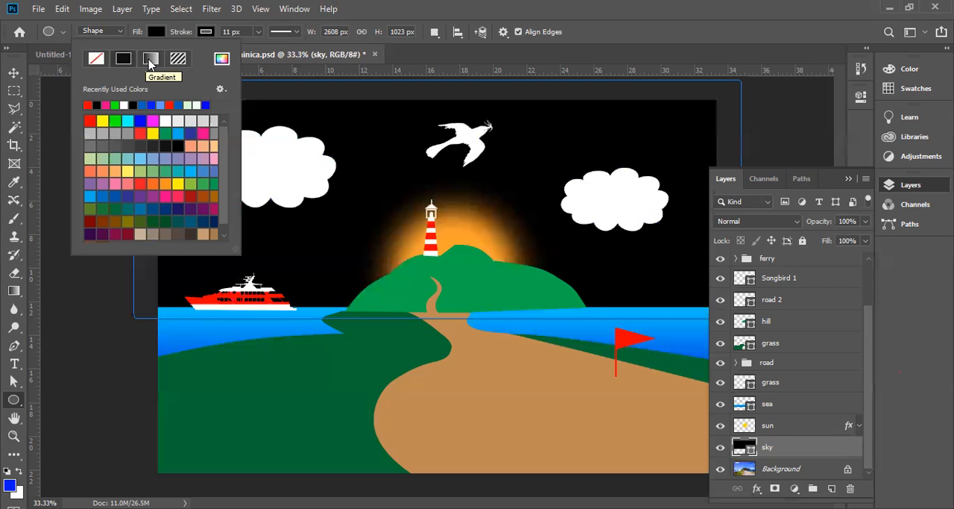
click(150, 60)
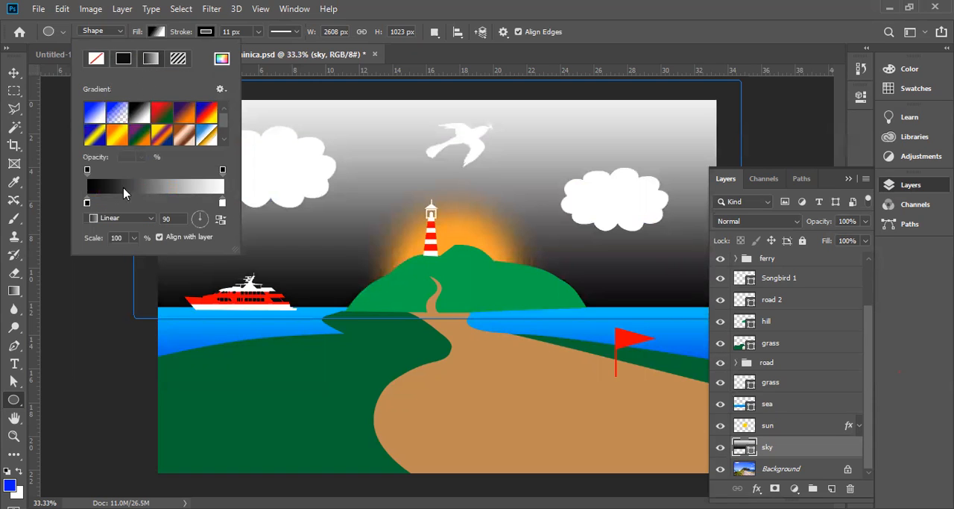
click(162, 114)
click(184, 115)
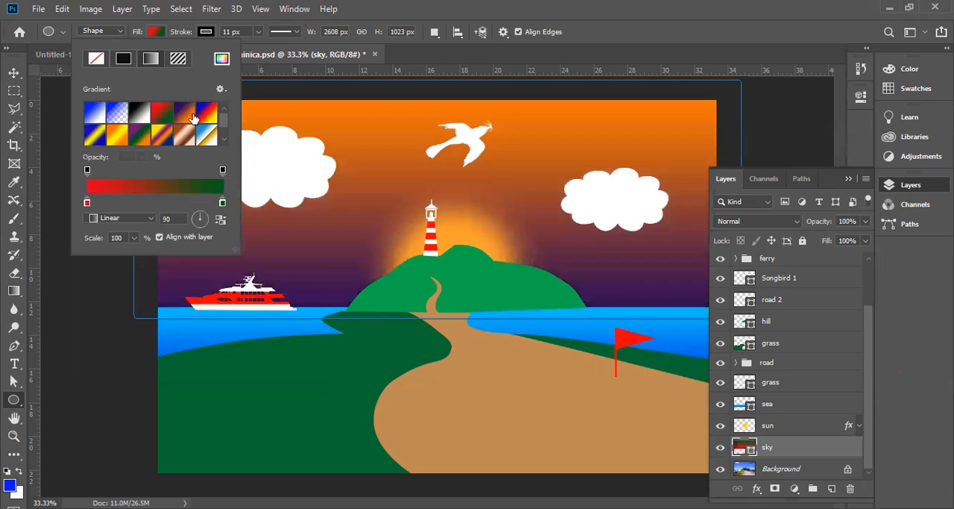
click(205, 113)
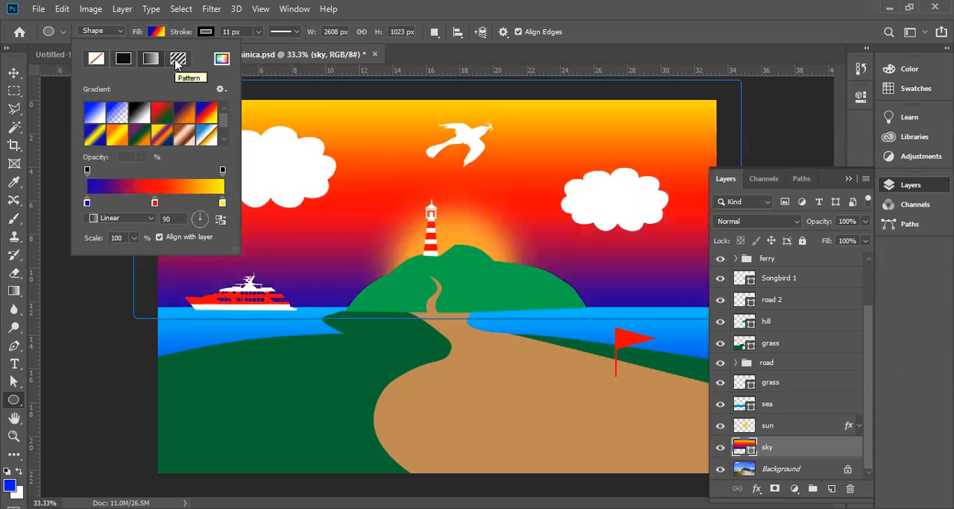
Try several pattern fills on the sky shape, including the brown, light grey, pebble and dark gravel textures
click(176, 59)
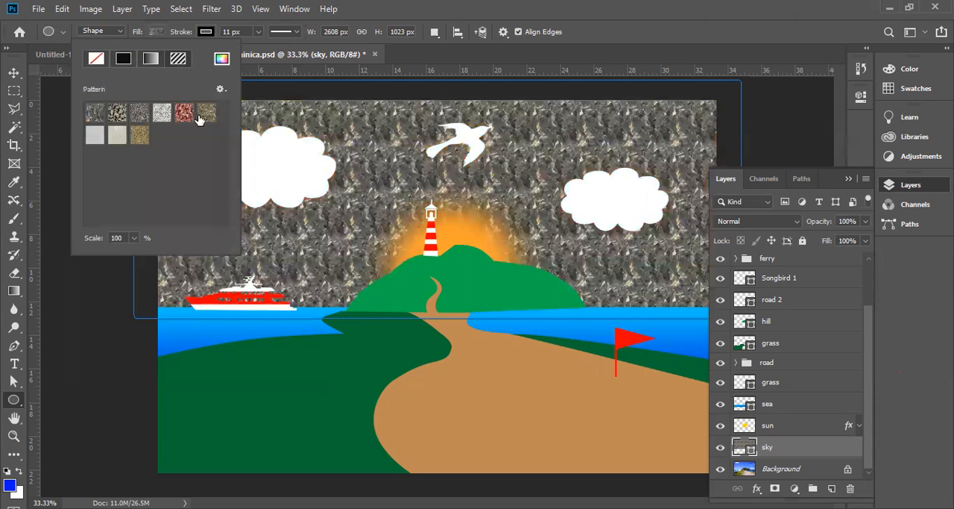
click(139, 134)
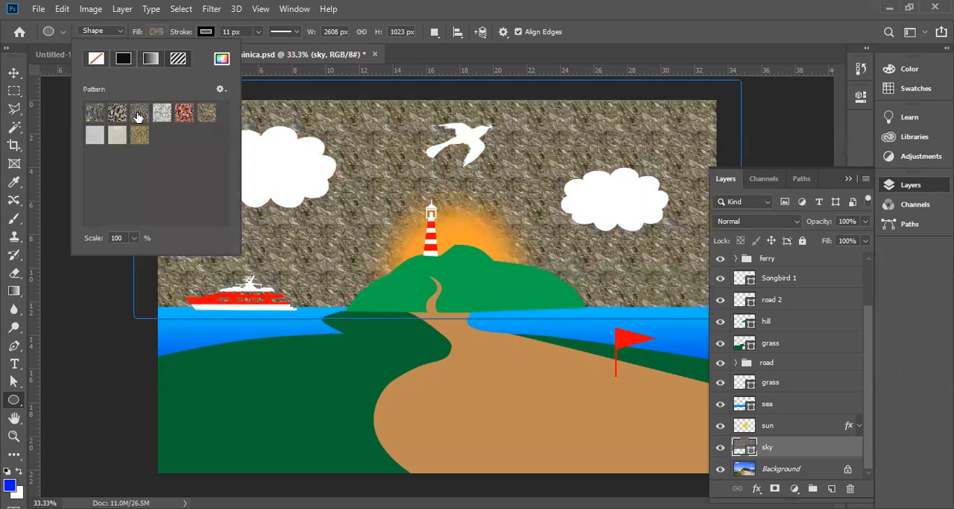
click(140, 115)
click(138, 135)
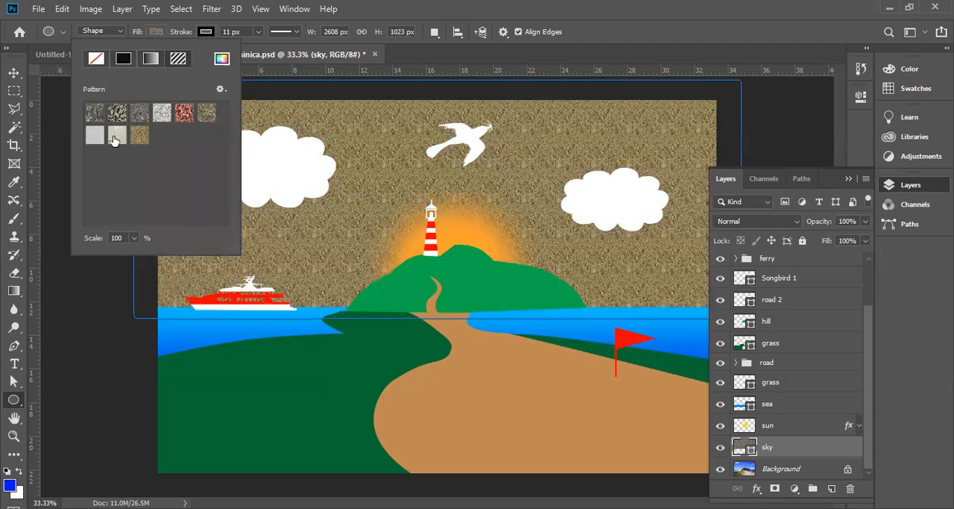
click(115, 135)
click(94, 134)
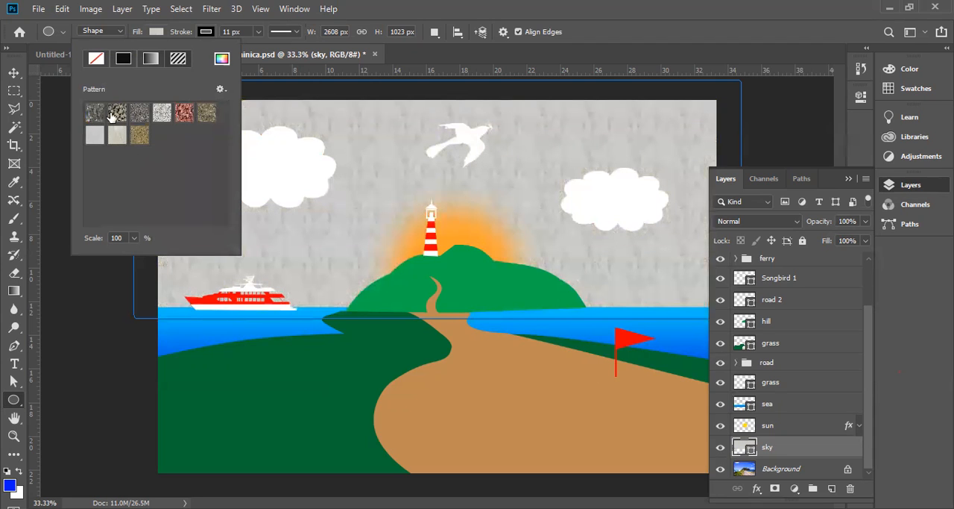
click(120, 115)
click(122, 116)
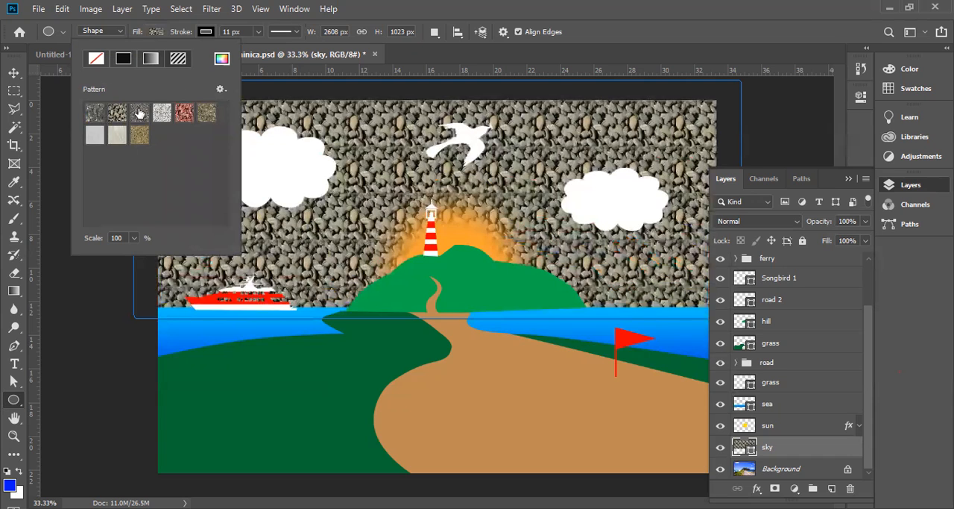
click(139, 112)
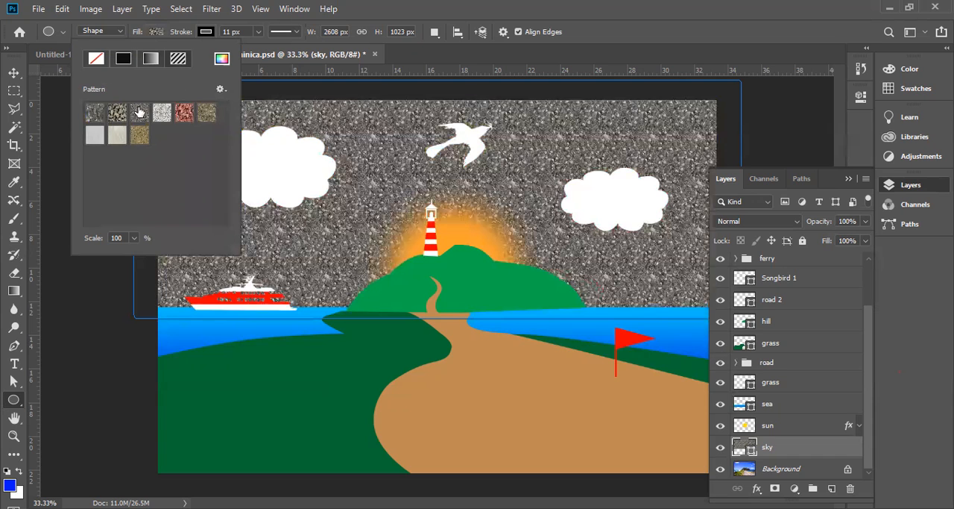
Fill the sky shape with the blue-to-white linear gradient and reverse it so the blue is at the top
click(125, 65)
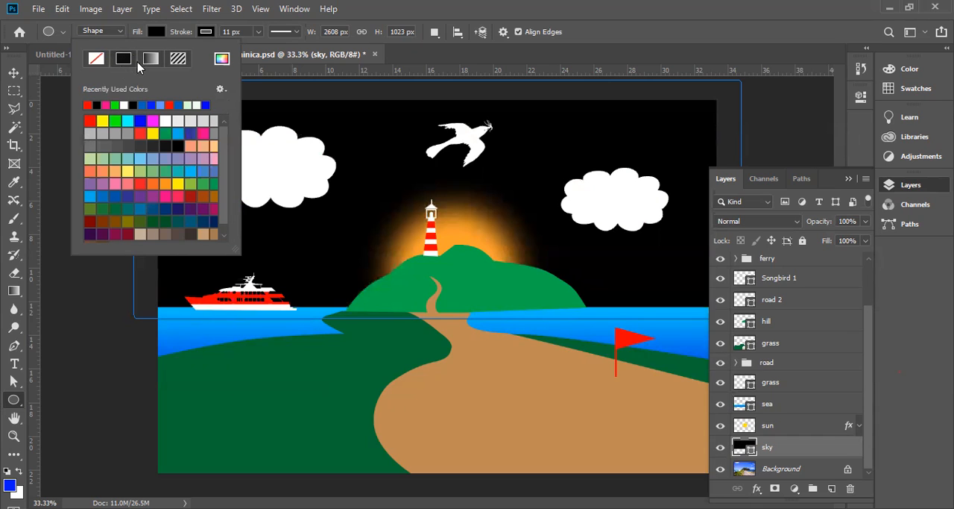
click(151, 61)
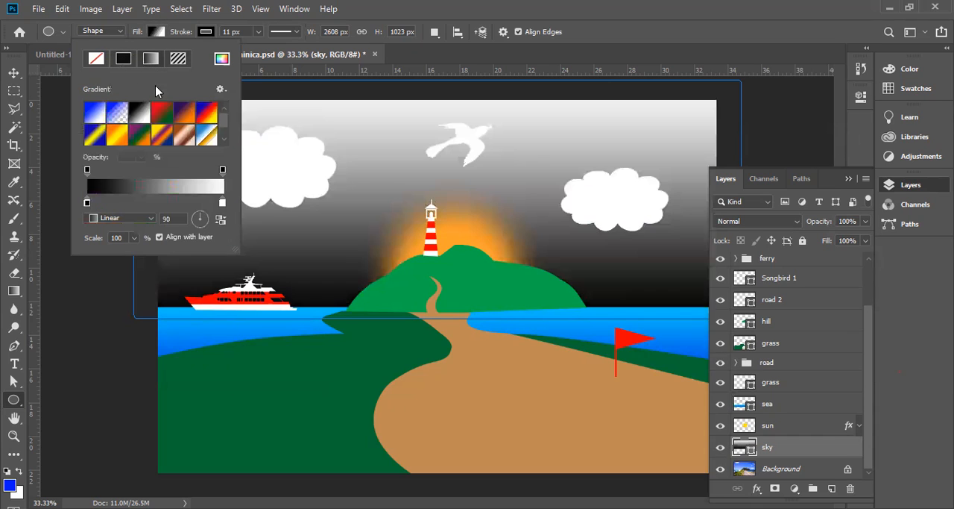
click(95, 114)
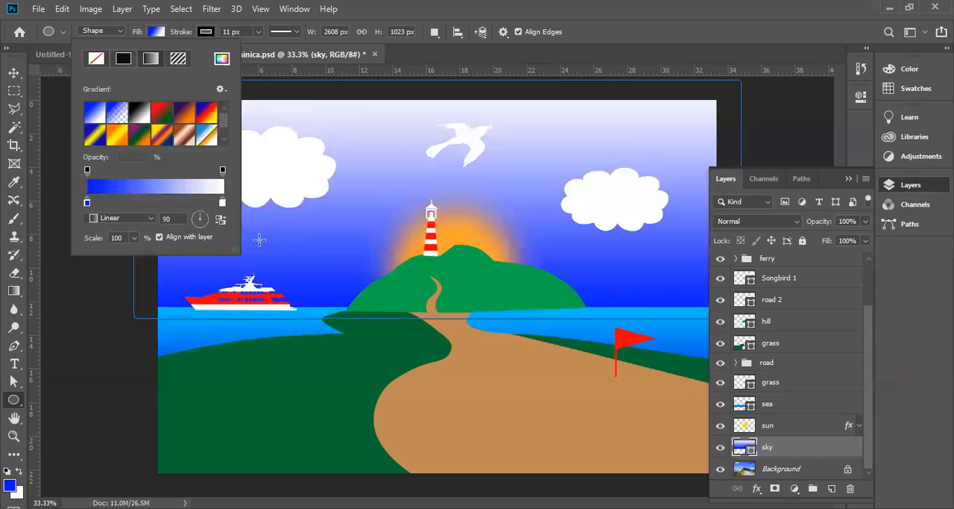
click(221, 219)
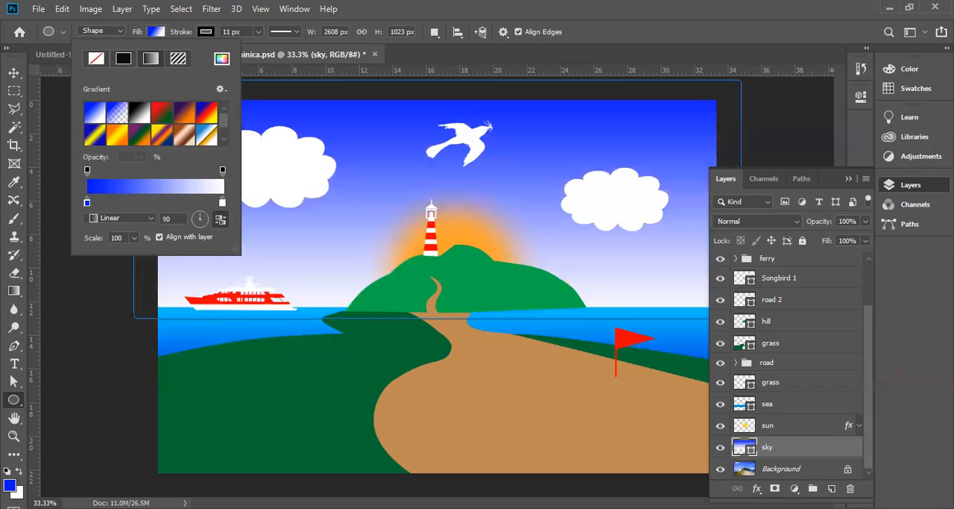
key(Escape)
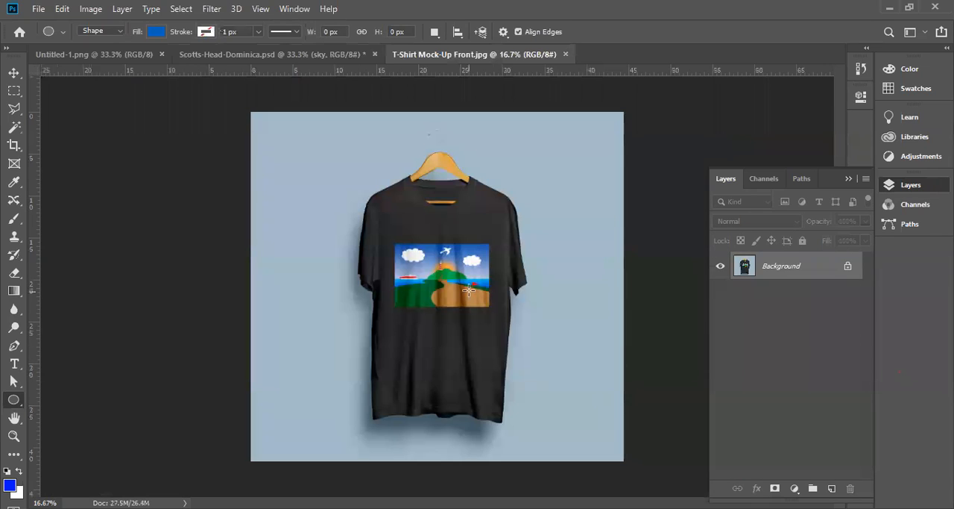
Examine the artwork printed on the shirt in T-Shirt Mock-Up Front.jpg up close, and close that file
ctrl+click(454, 273)
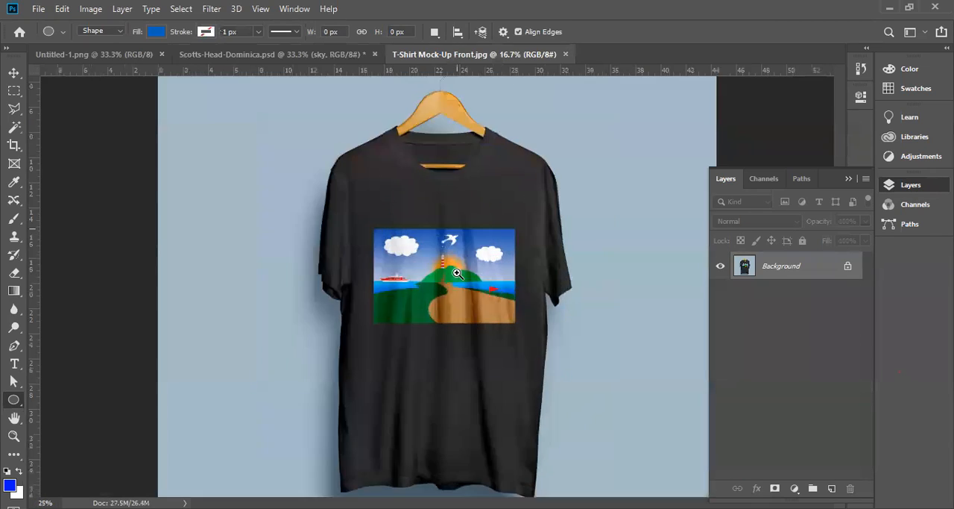
ctrl+click(454, 273)
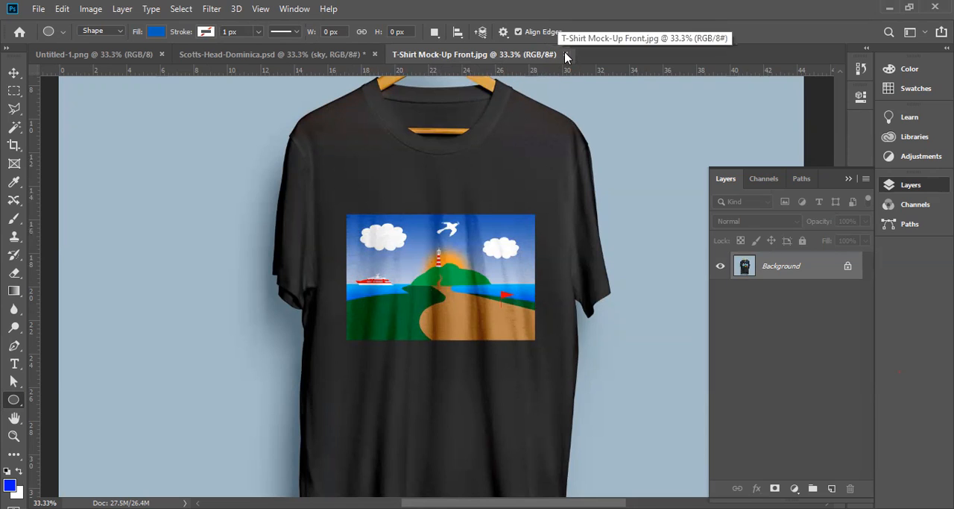
key(ctrl+w)
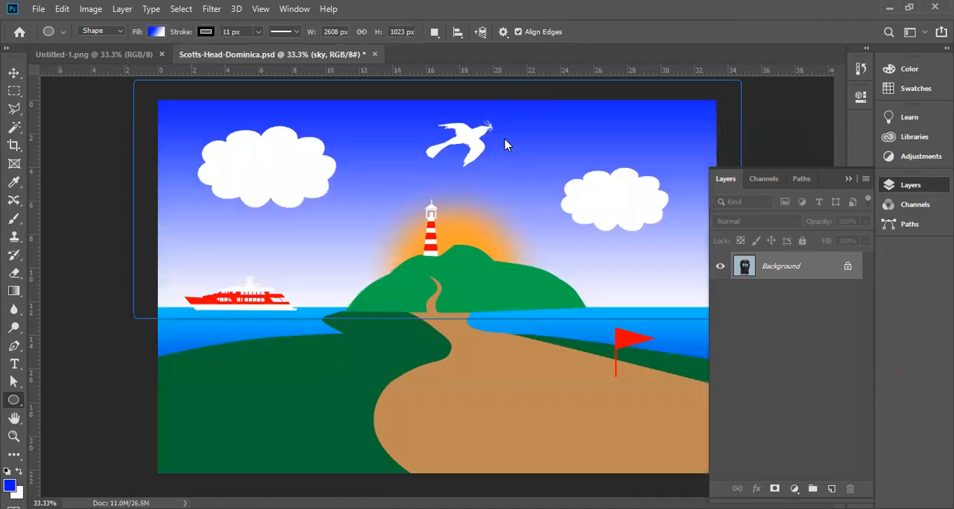
Close Scotts-Head-Dominica.psd without saving the changes
click(375, 53)
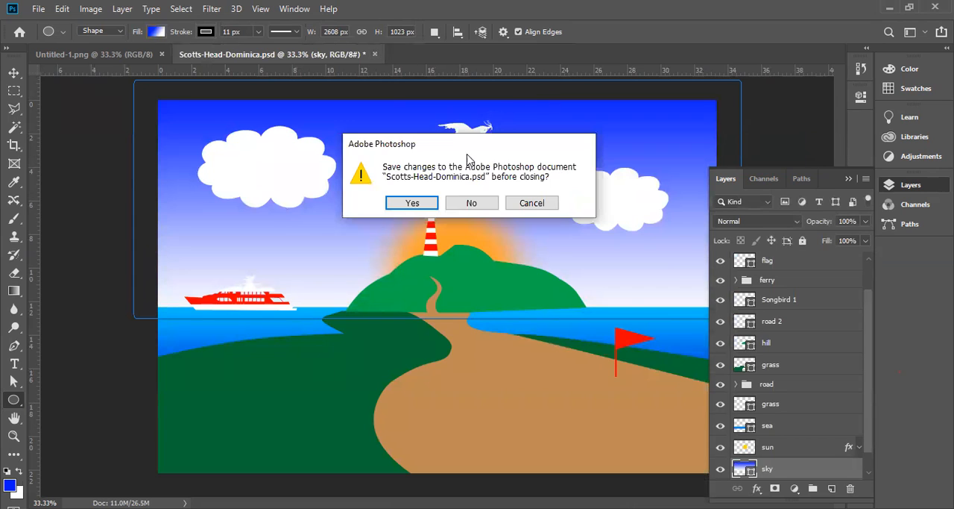
click(472, 202)
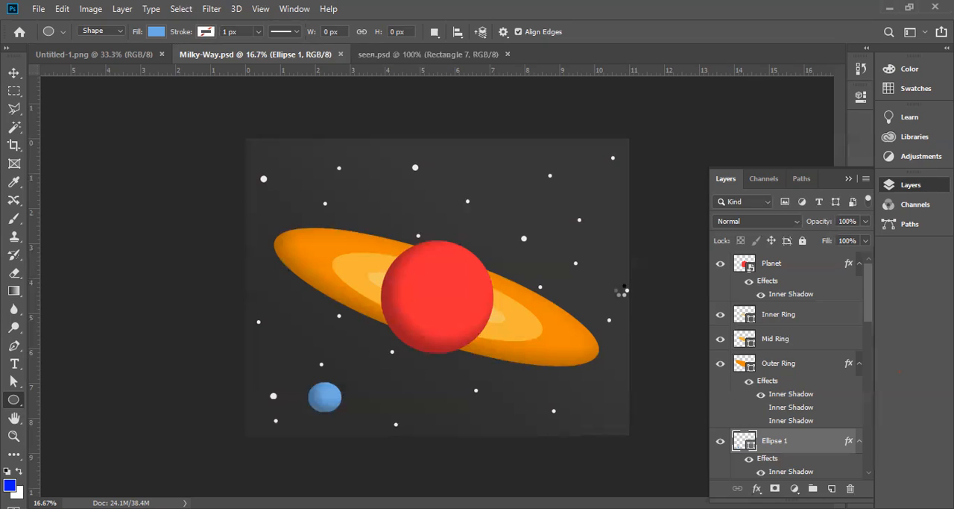
Bring up seen.psd and look through its layer list down to Background
key(ctrl+Tab)
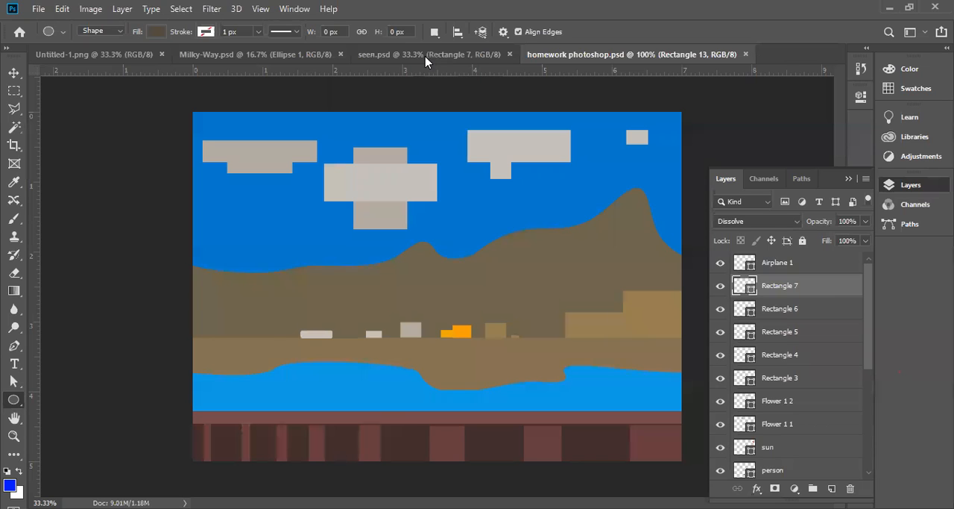
click(426, 57)
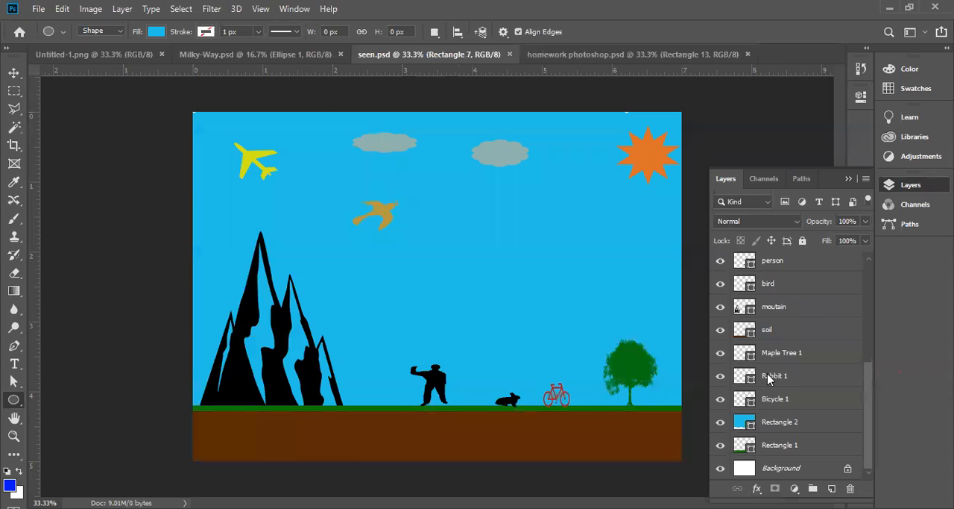